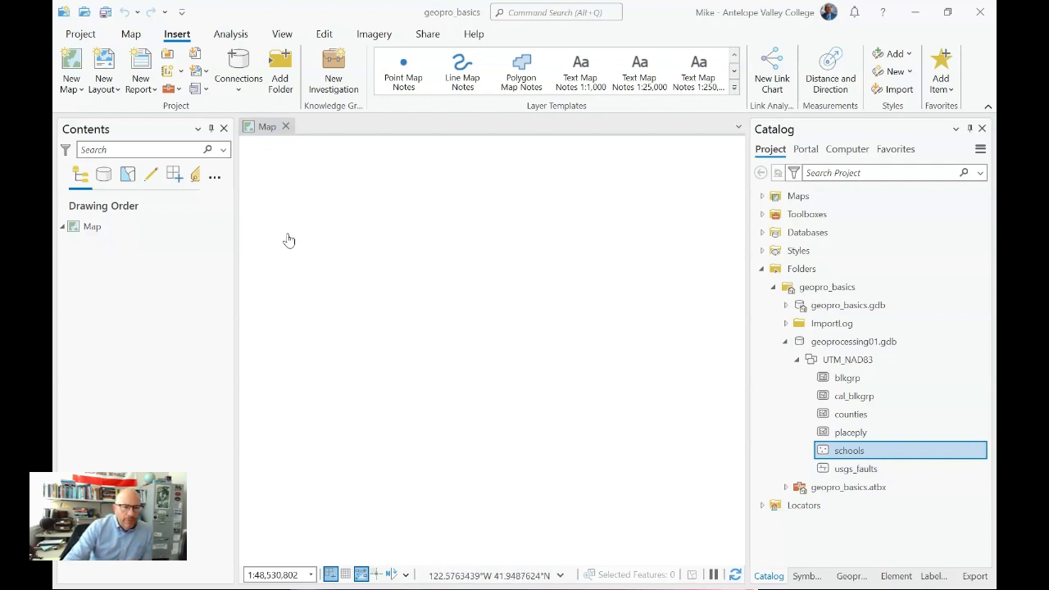
# Examine the geoprocessing01.gdb geodatabase and the feature classes in its UTM_NAD83 dataset.
pyautogui.moveTo(926, 456)
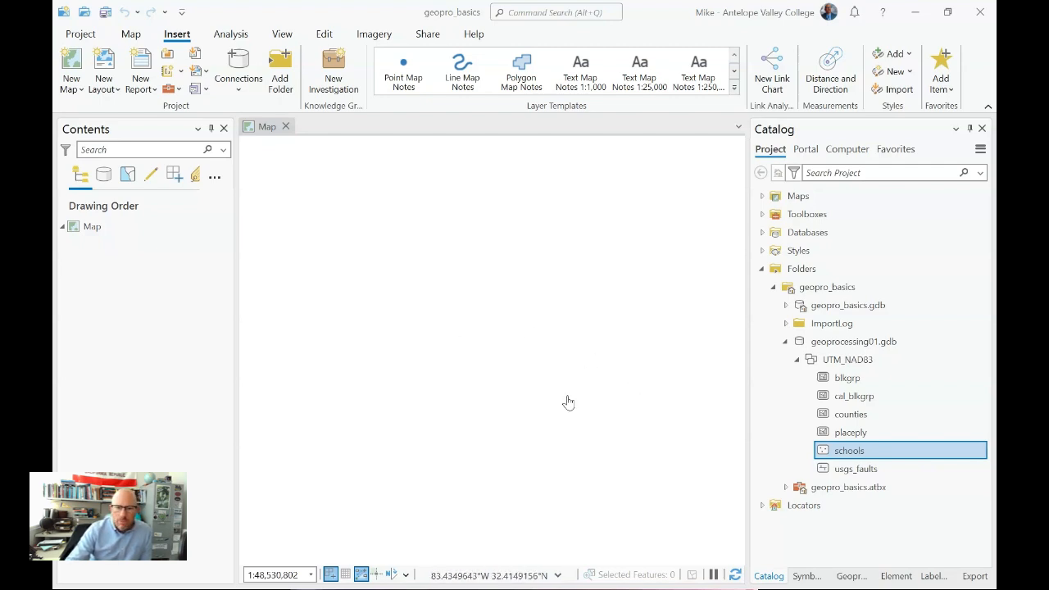
pyautogui.click(784, 341)
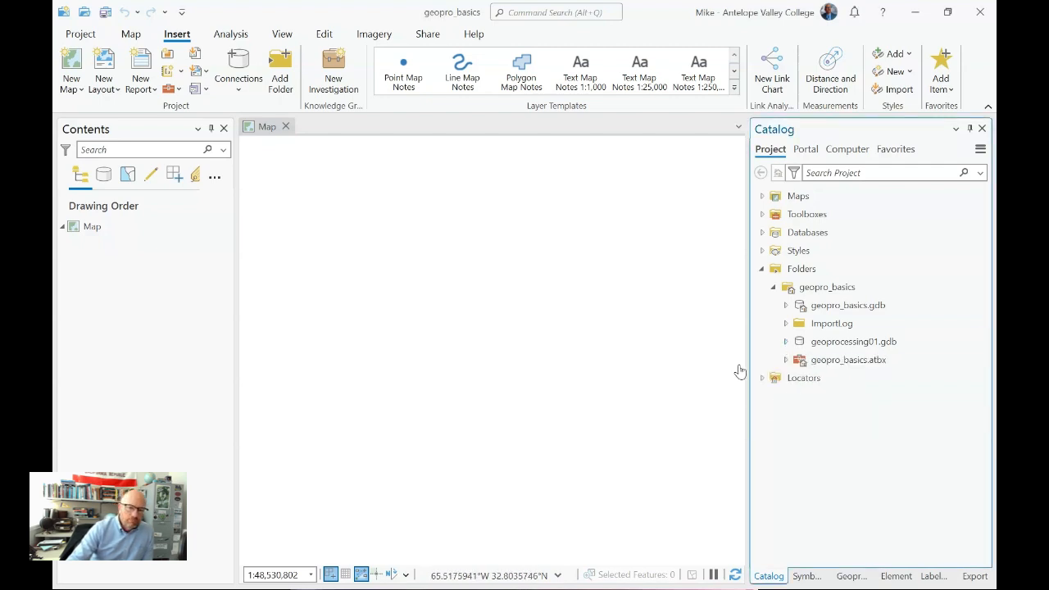
pyautogui.moveTo(852, 344)
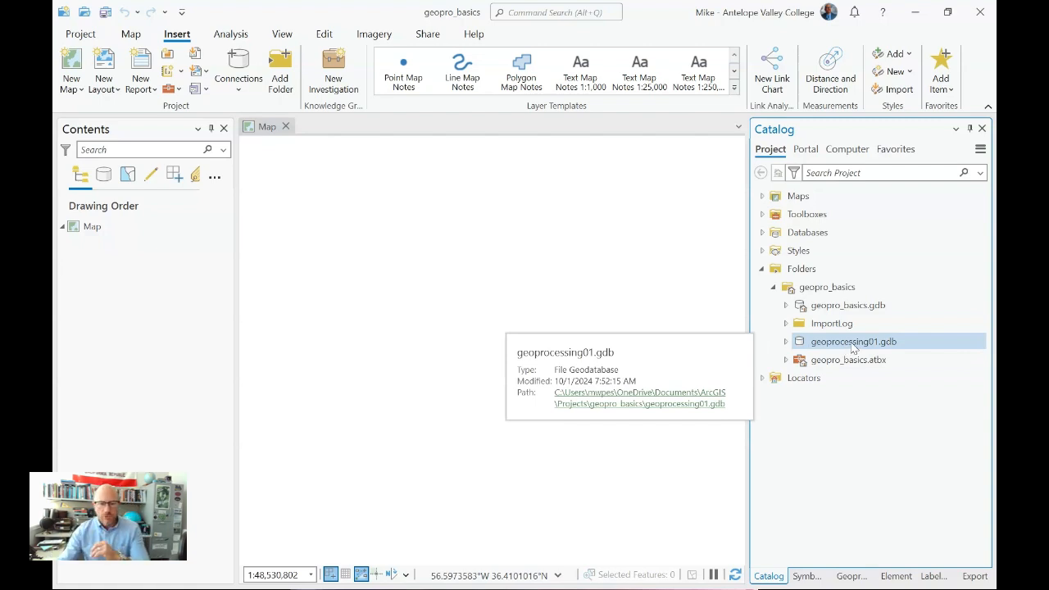
pyautogui.click(785, 342)
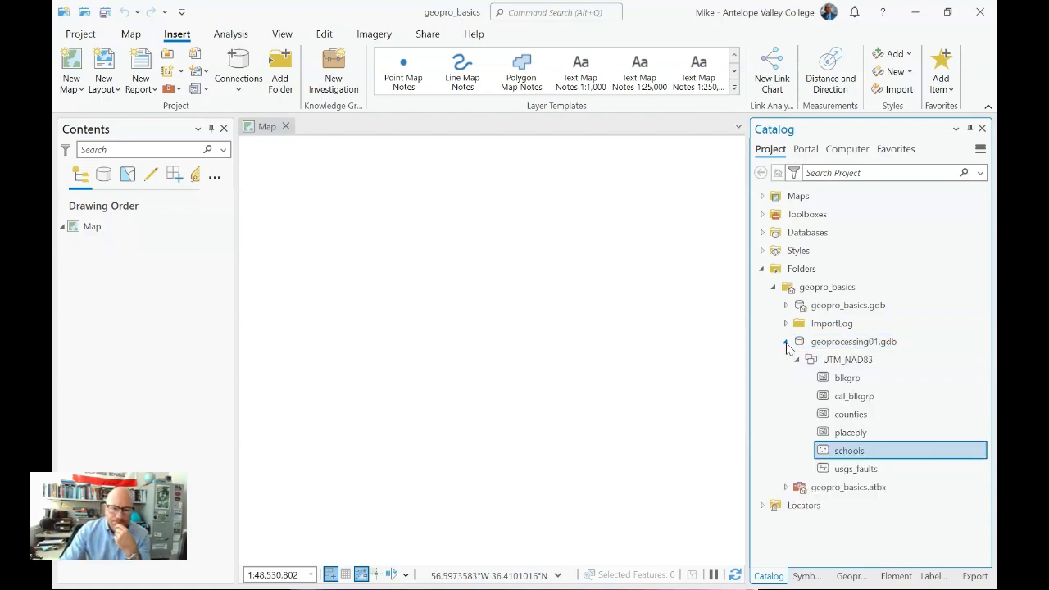
pyautogui.click(797, 360)
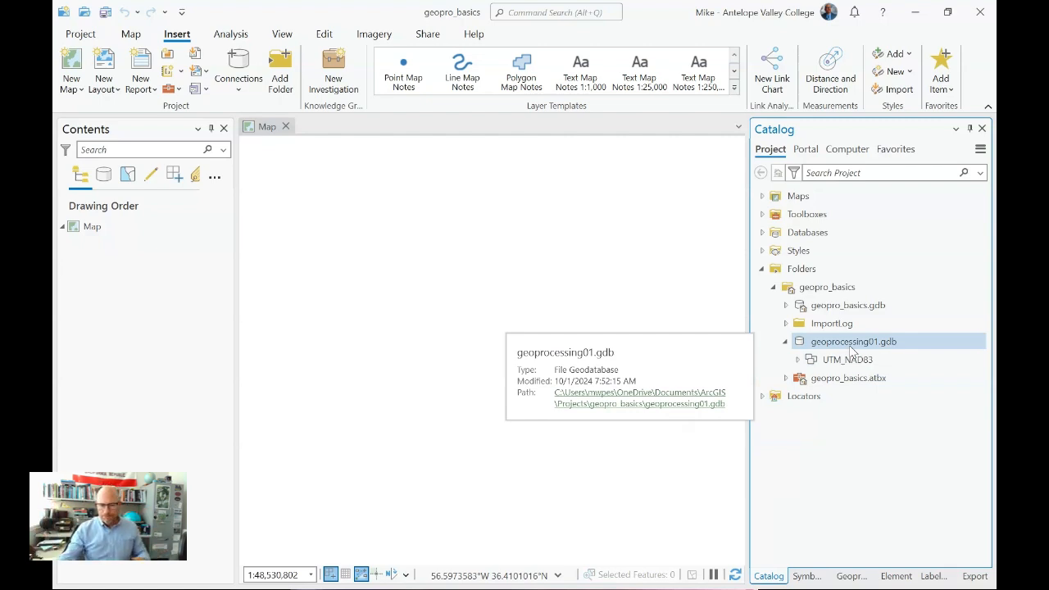
pyautogui.click(799, 361)
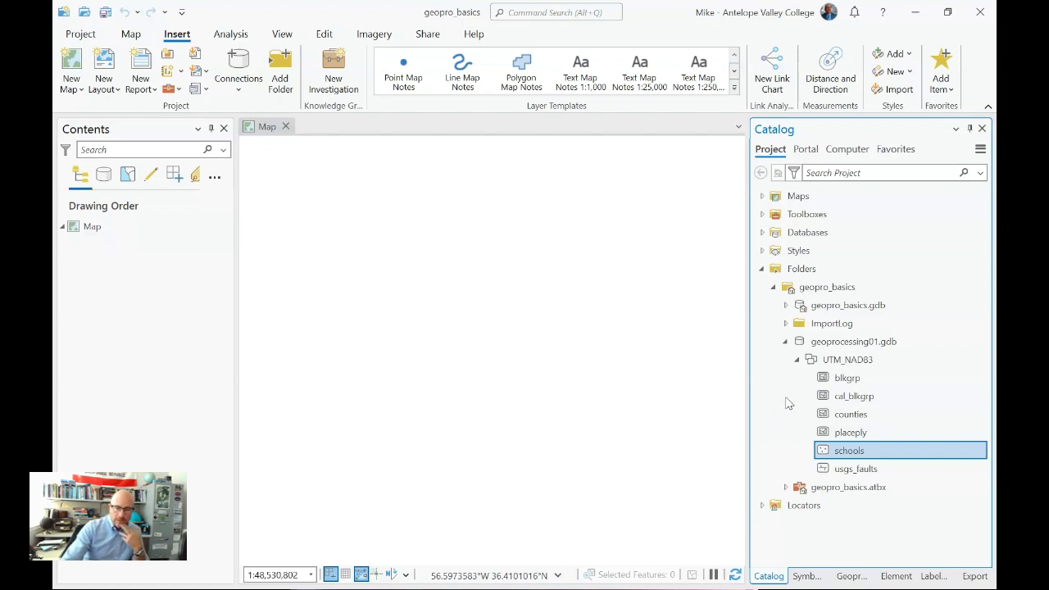
pyautogui.moveTo(887, 433)
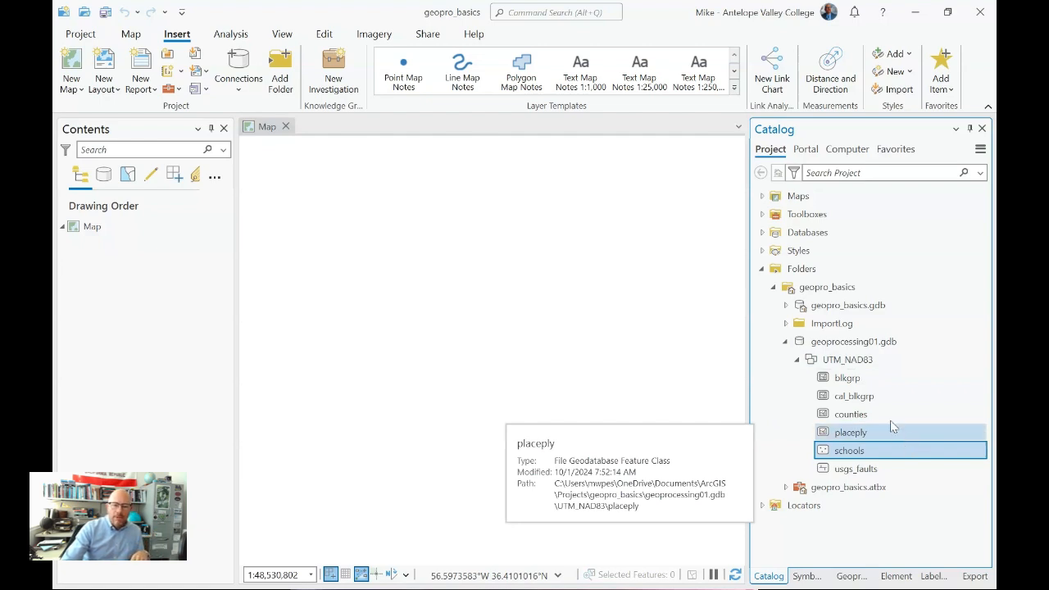
pyautogui.moveTo(850, 359)
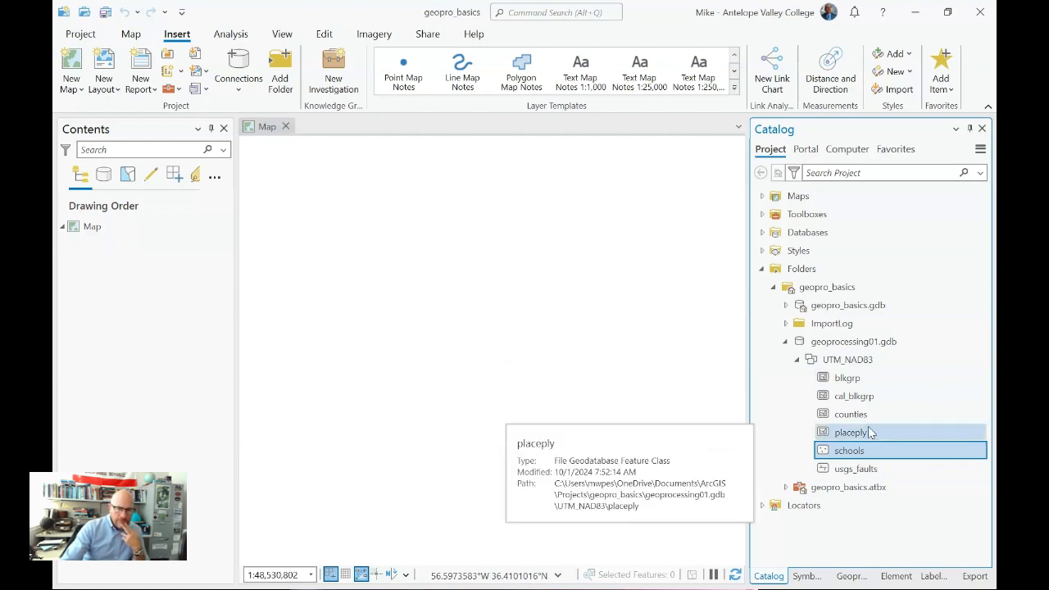
# Add the counties feature class from UTM_NAD83 to the map and frame California.
pyautogui.moveTo(863, 416); pyautogui.dragTo(446, 346)
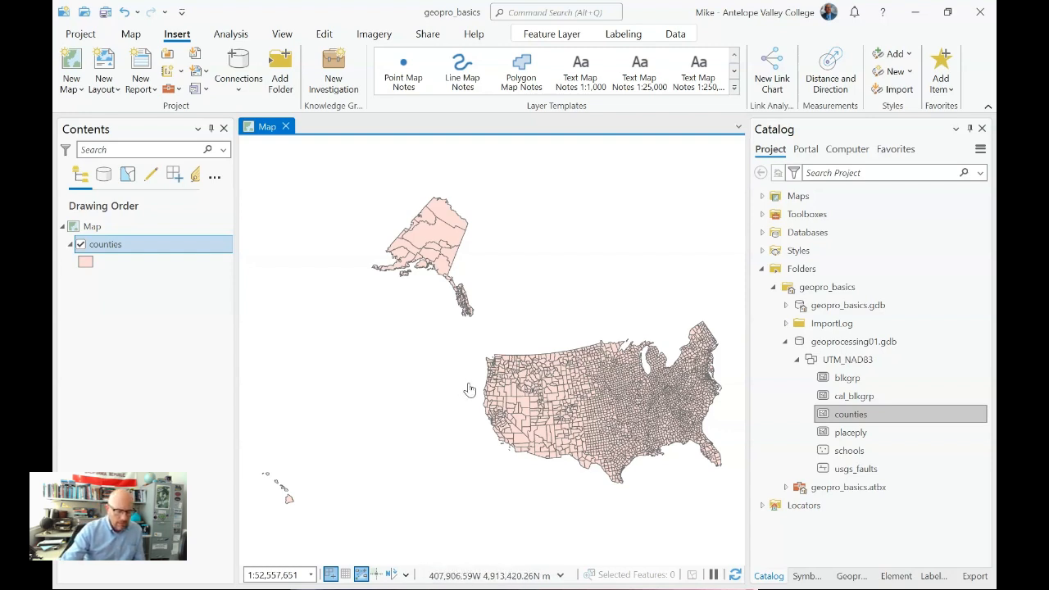
pyautogui.moveTo(469, 383); pyautogui.dragTo(547, 464)
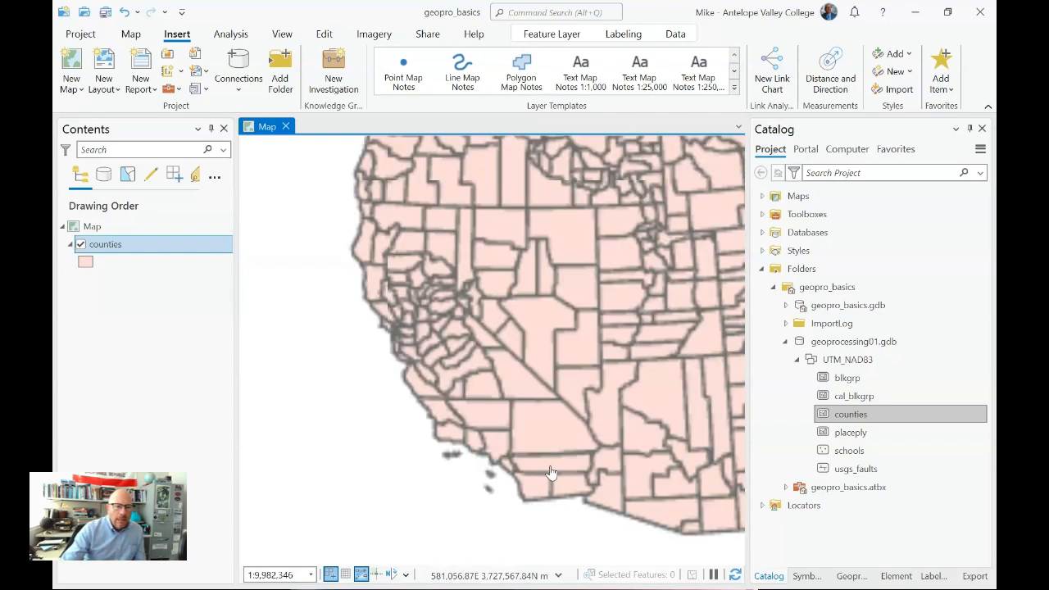
pyautogui.click(887, 417)
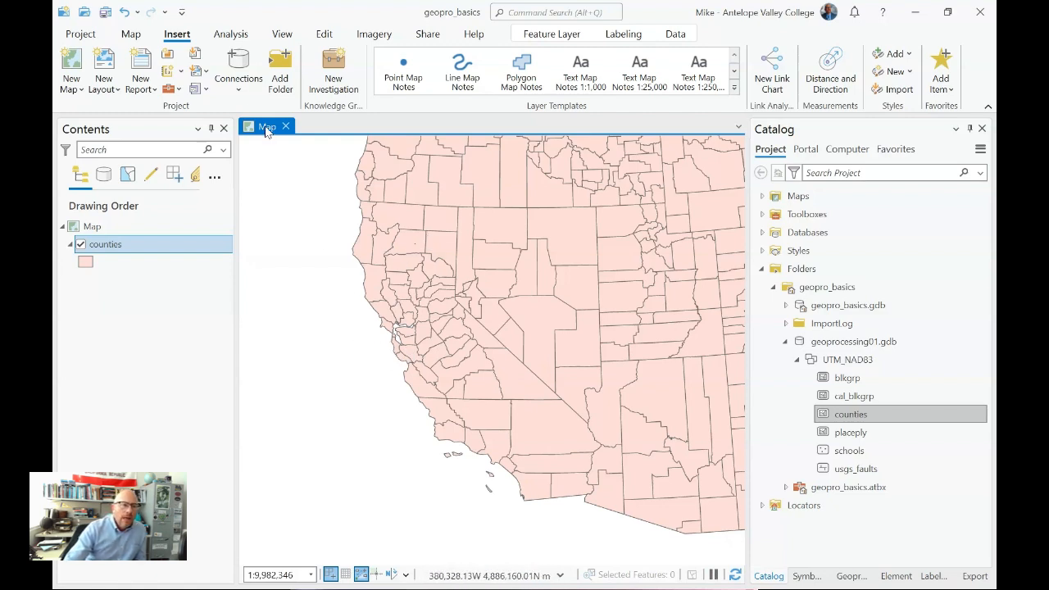
# Set up a new attribute selection on the counties layer where STATE_NAME is equal to California.
pyautogui.click(131, 34)
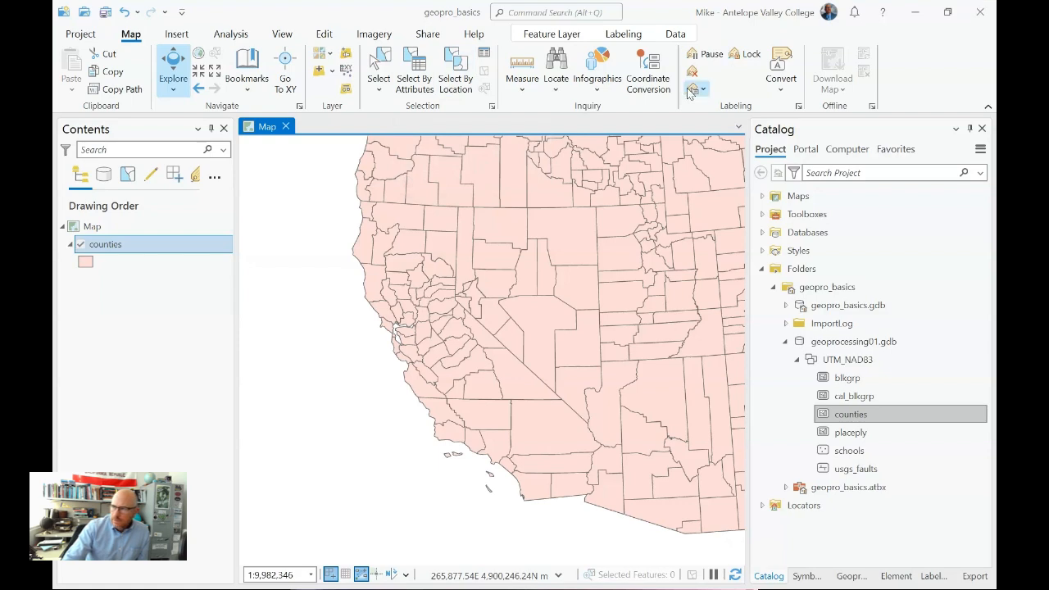
pyautogui.moveTo(994, 212); pyautogui.dragTo(477, 85)
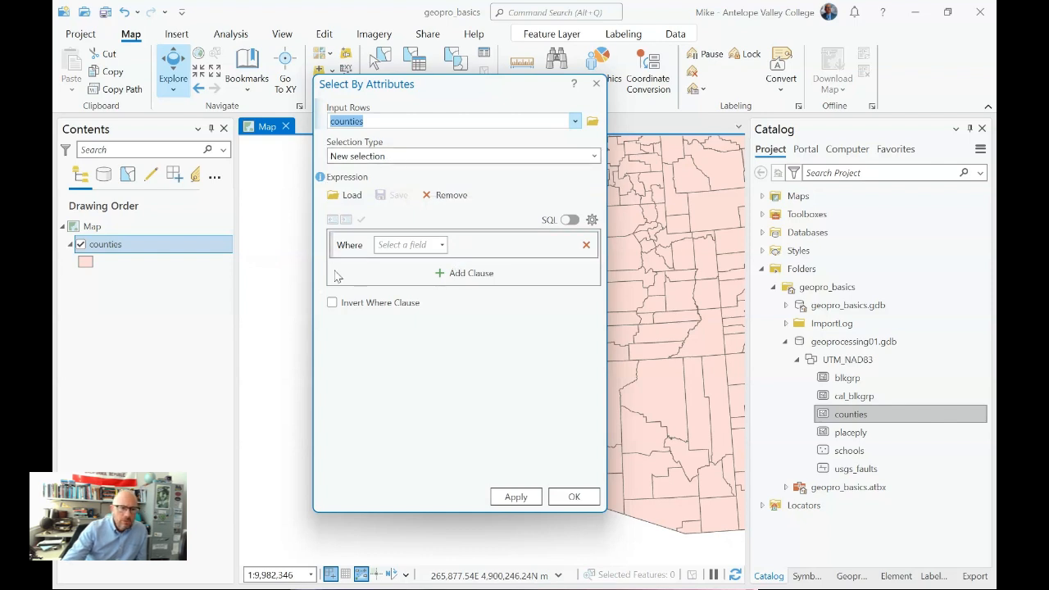
pyautogui.click(442, 244)
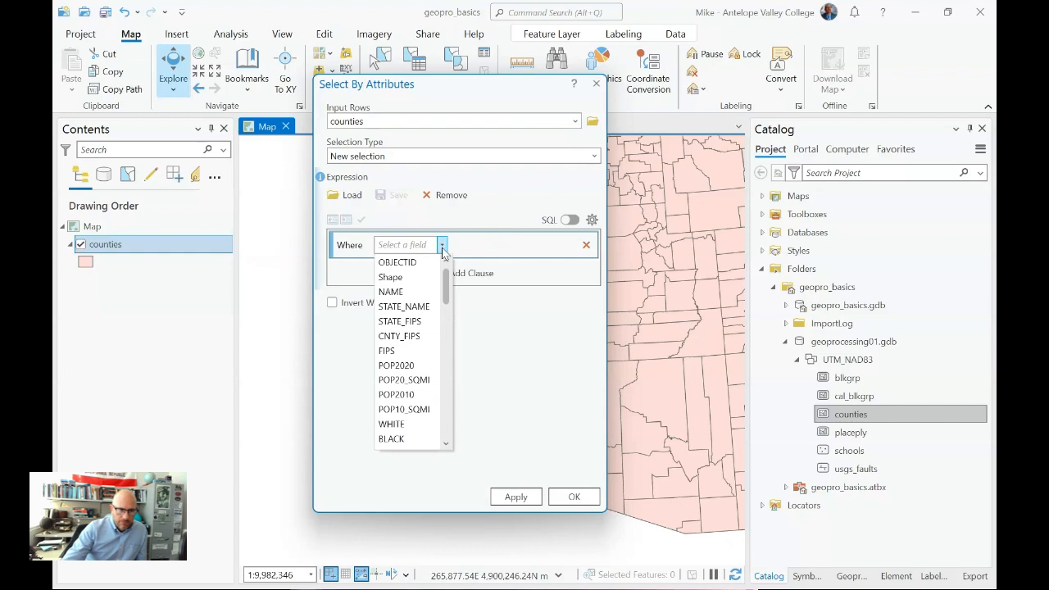
pyautogui.click(426, 306)
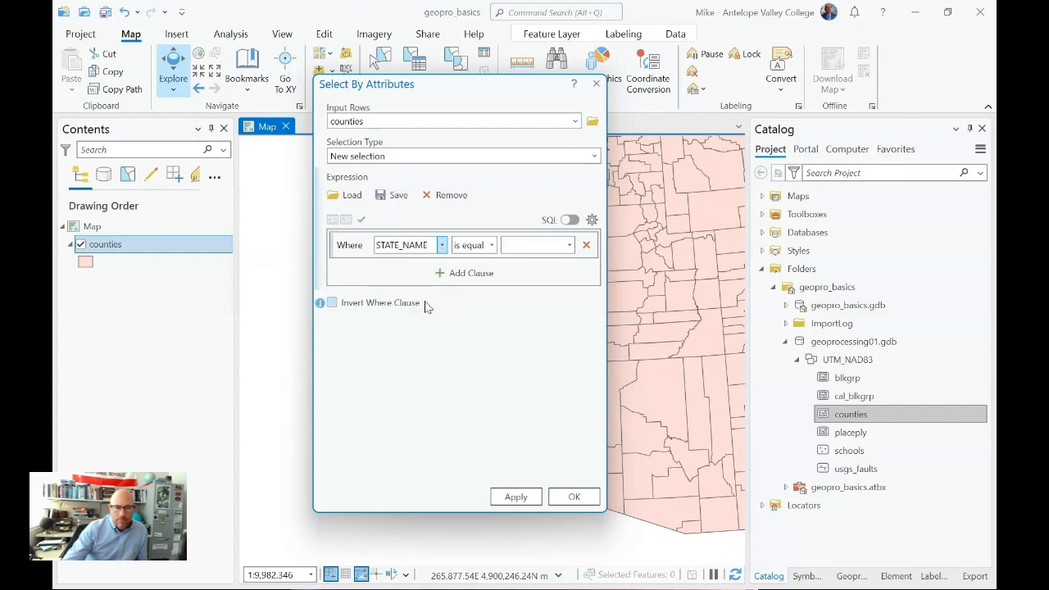
pyautogui.click(492, 246)
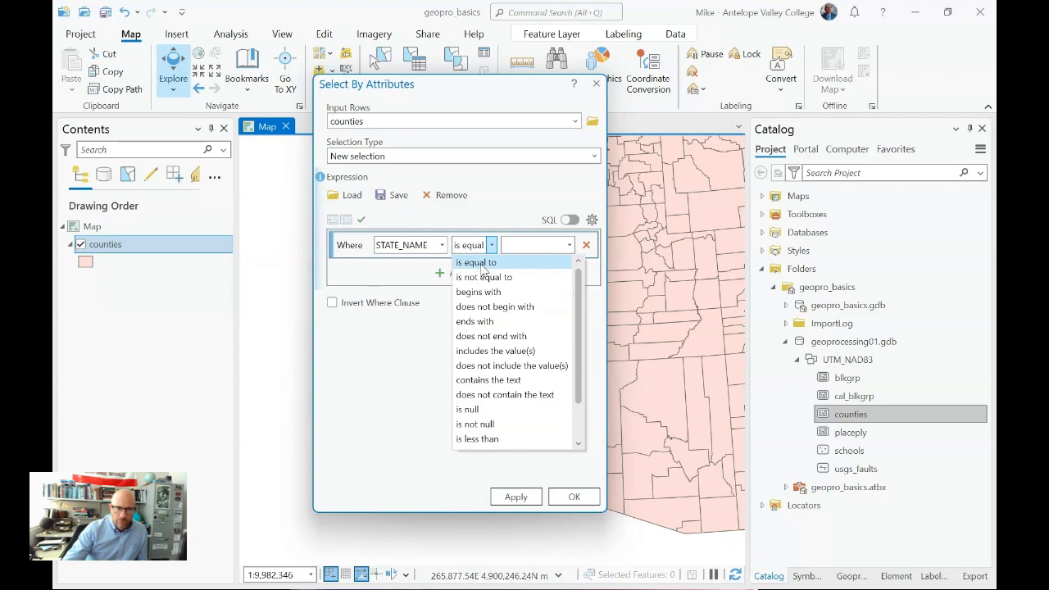
pyautogui.click(481, 265)
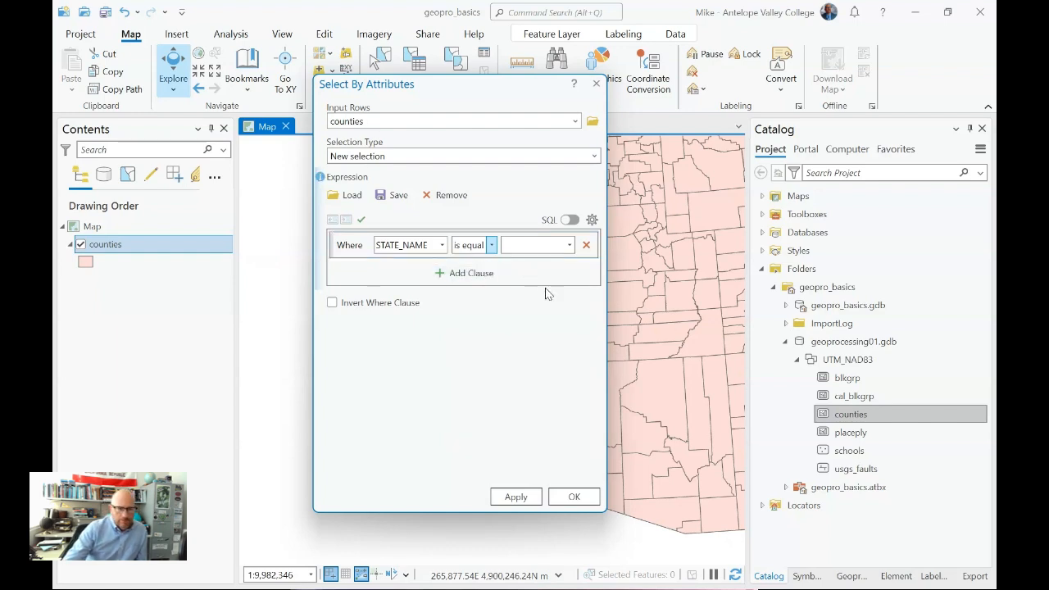
pyautogui.click(568, 245)
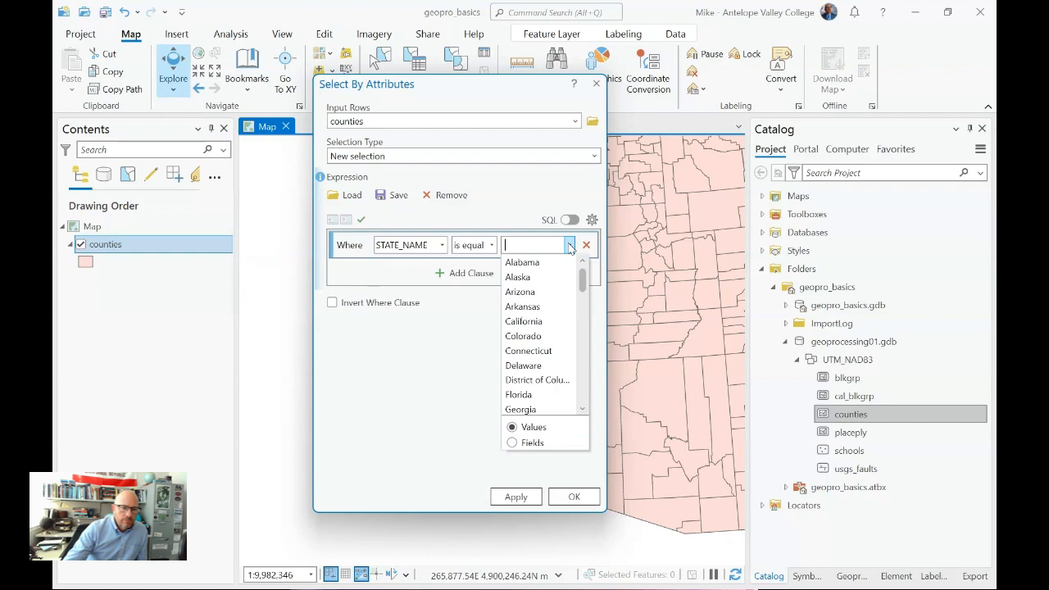
pyautogui.click(544, 325)
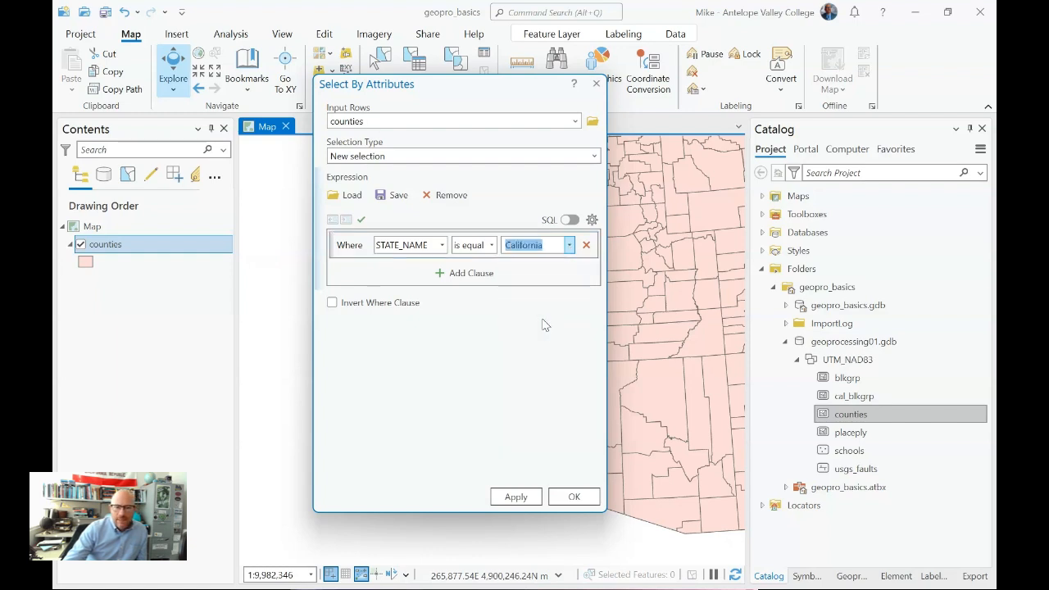
# Run the single-clause California selection on the counties layer and close the selection dialog.
pyautogui.click(480, 273)
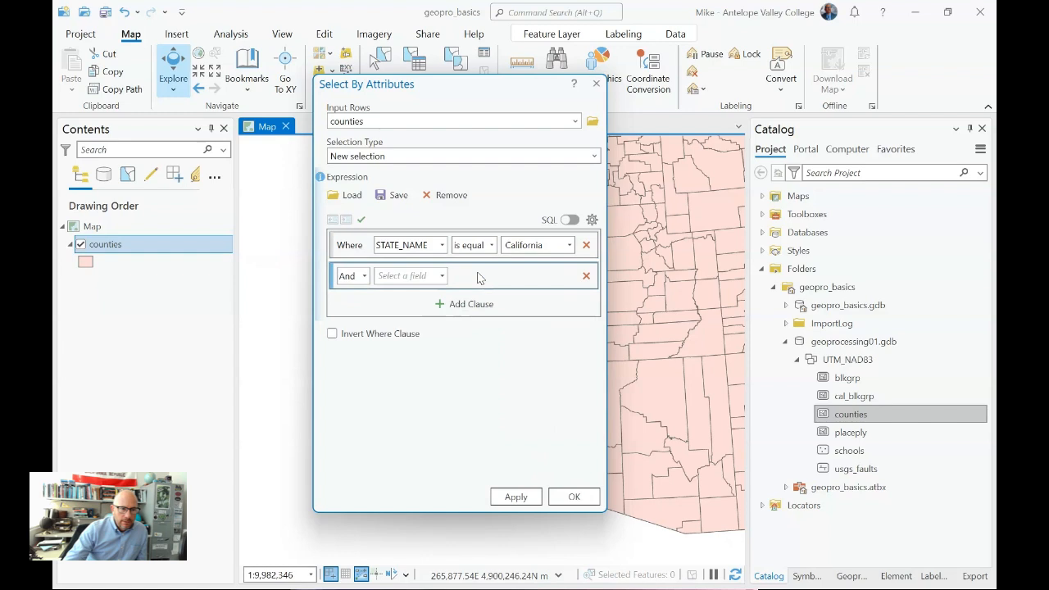
pyautogui.click(586, 275)
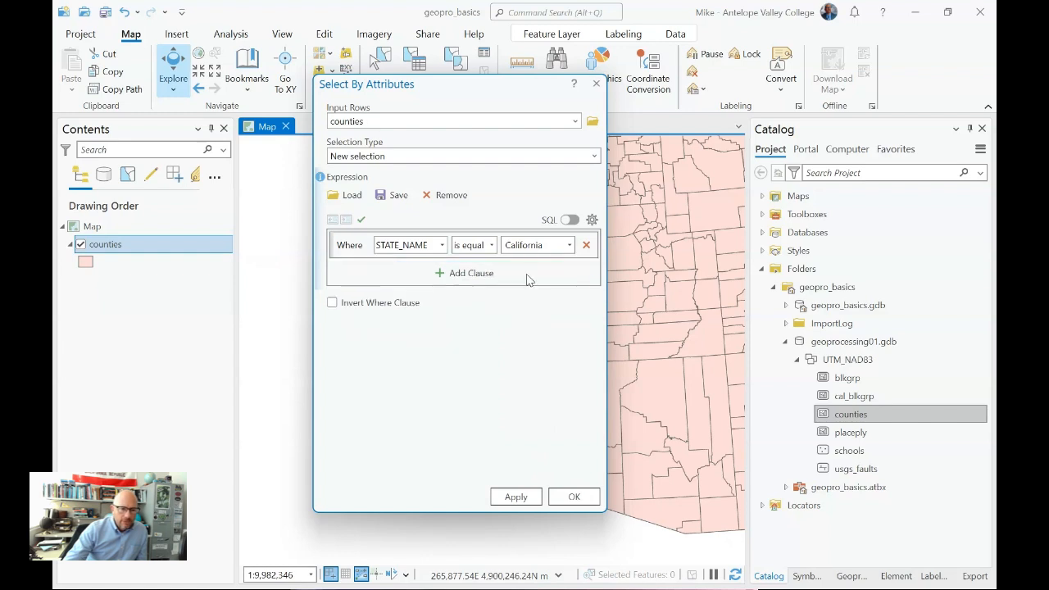
pyautogui.click(512, 497)
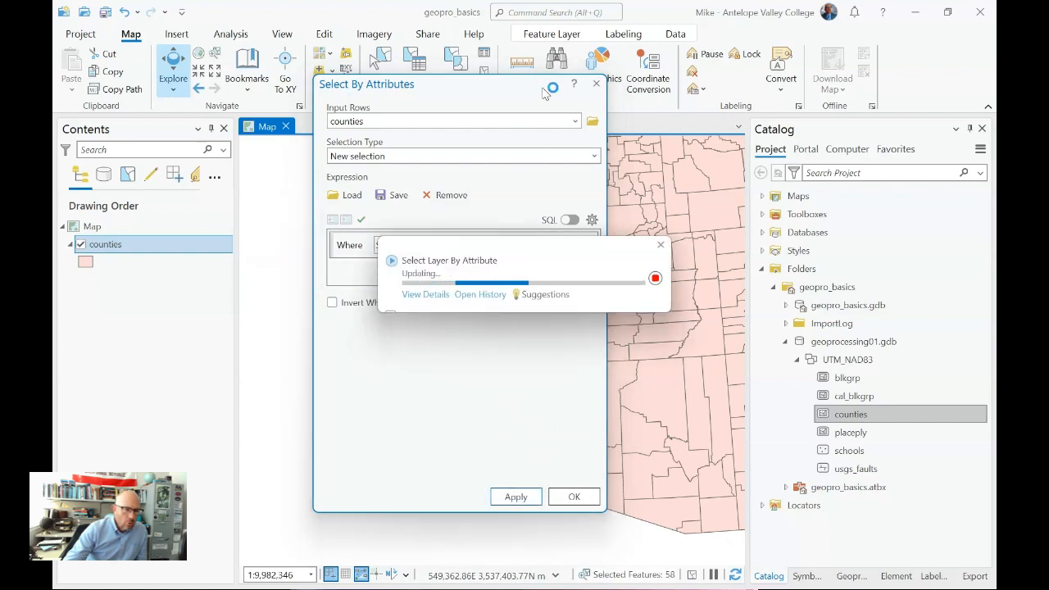
pyautogui.moveTo(494, 92); pyautogui.dragTo(820, 88)
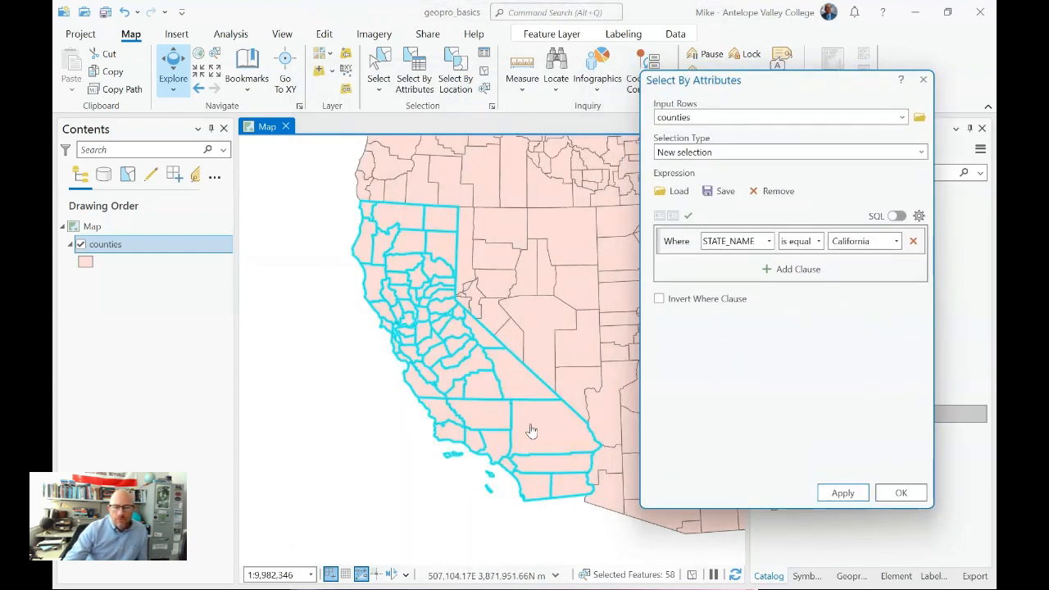
pyautogui.click(901, 493)
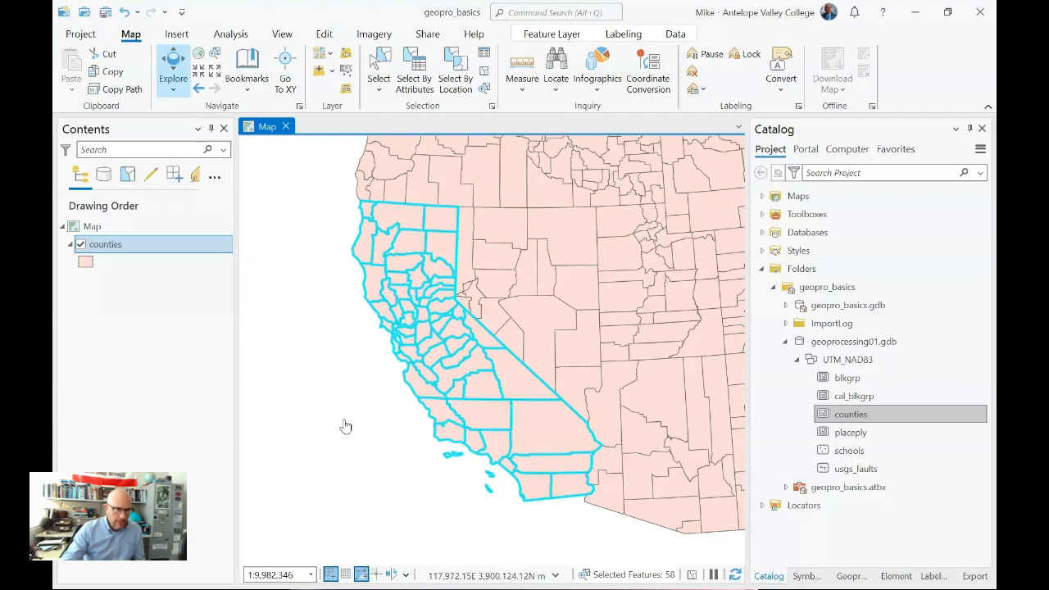
# Start a feature export of the counties layer limited to the selected records.
pyautogui.rightClick(116, 242)
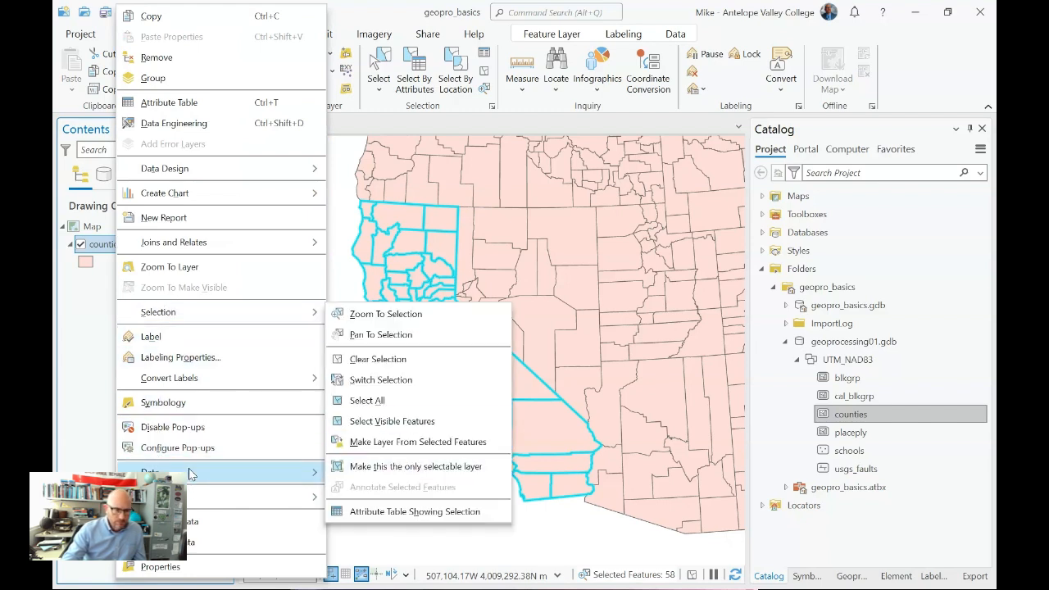
pyautogui.moveTo(190, 474)
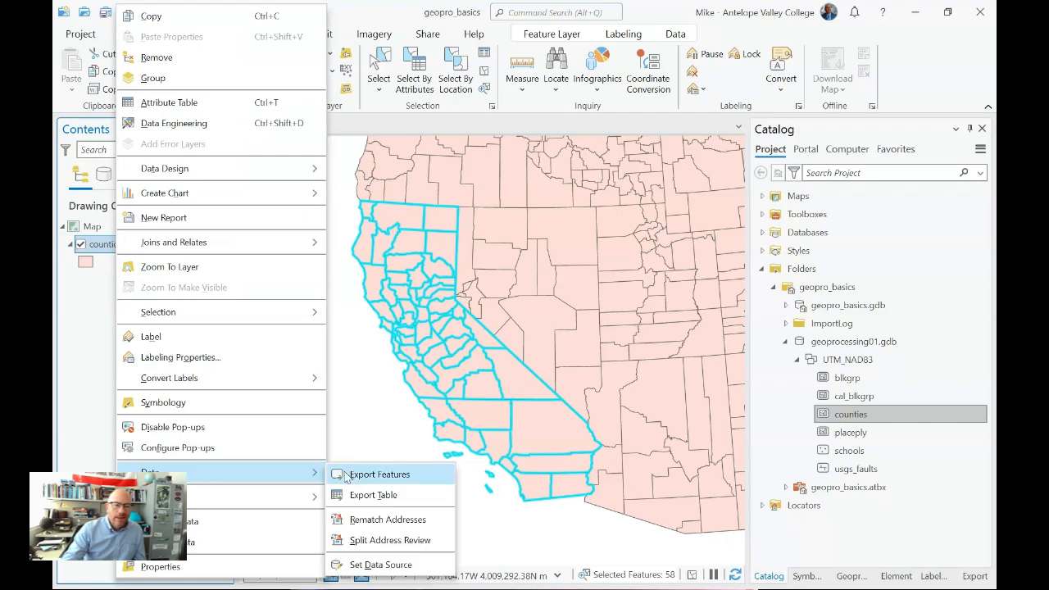
pyautogui.click(376, 476)
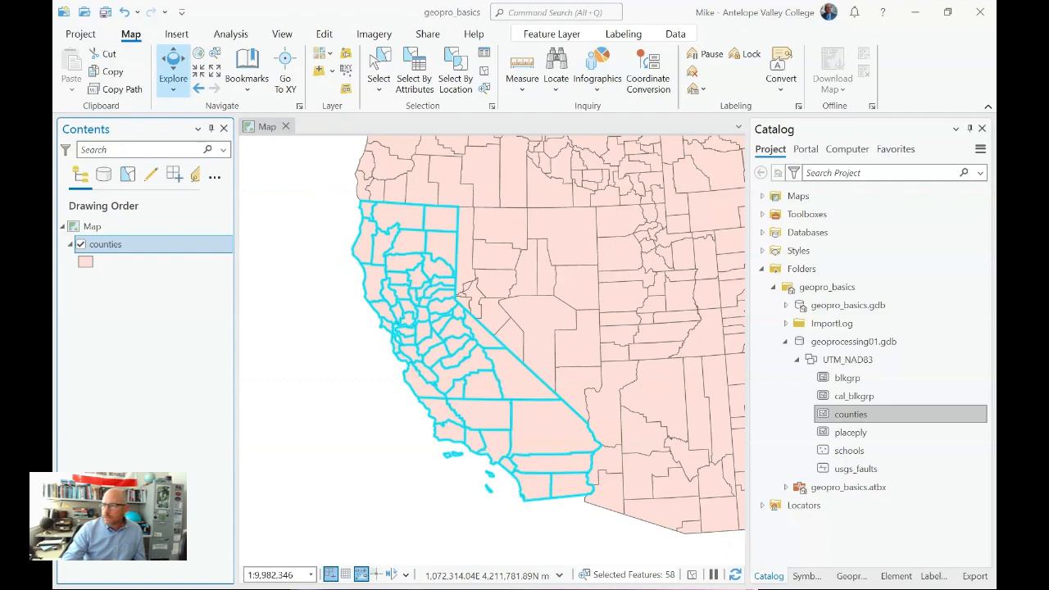
pyautogui.moveTo(538, 199); pyautogui.dragTo(678, 77)
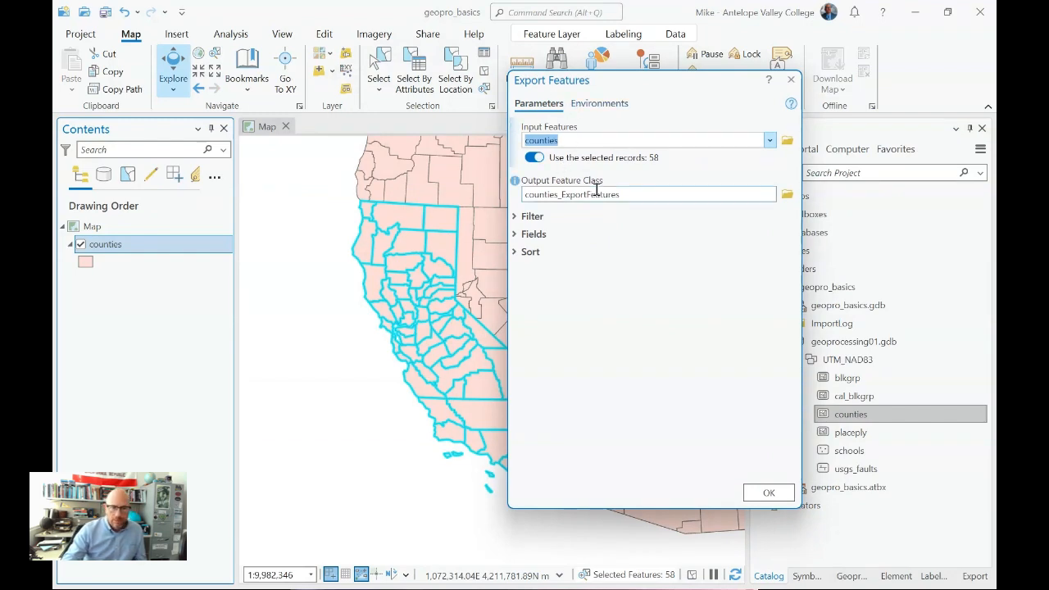
pyautogui.moveTo(539, 164)
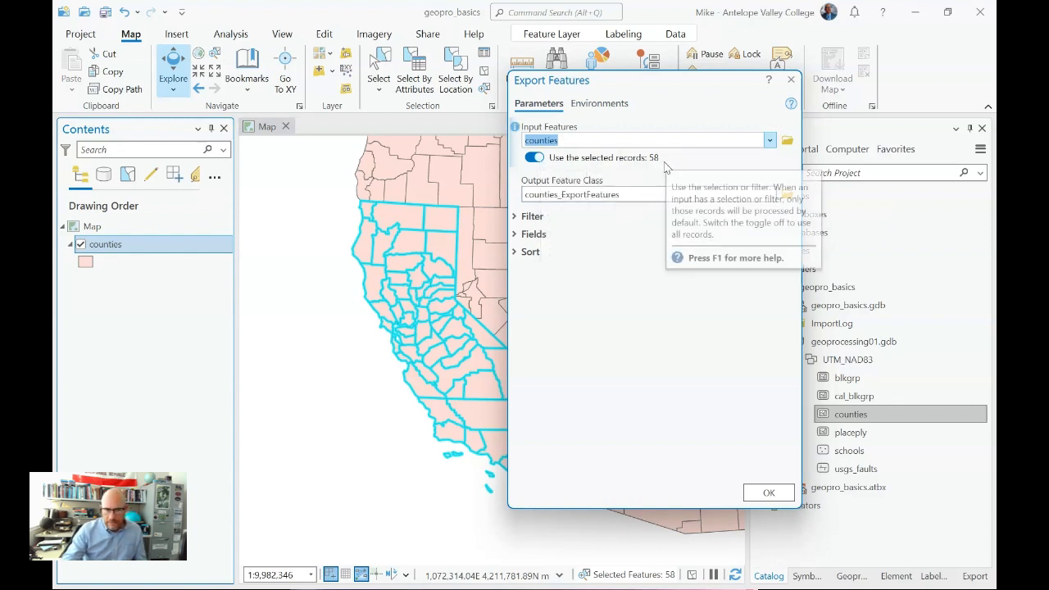
pyautogui.moveTo(697, 162)
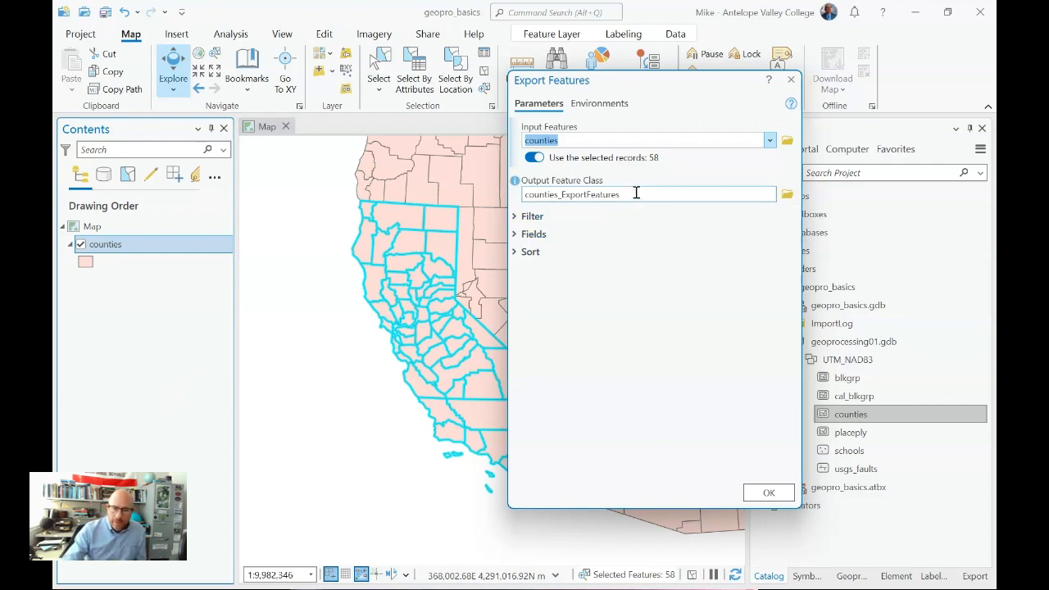
# Set the export's output location to the UTM_NAD83 feature dataset of geoprocessing01.gdb in the geopro_basics folder.
pyautogui.click(711, 191)
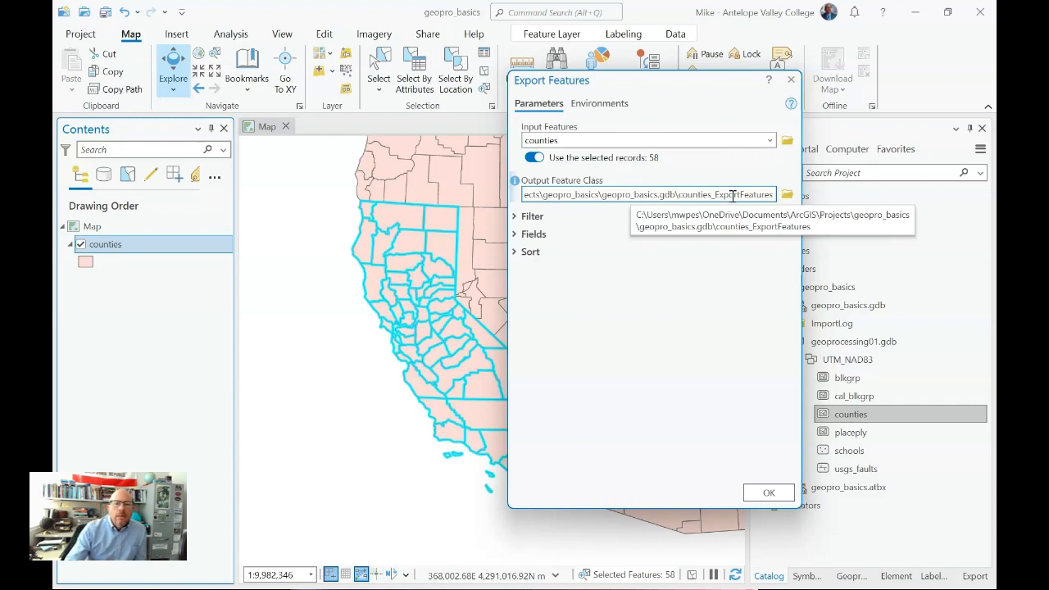
pyautogui.click(785, 196)
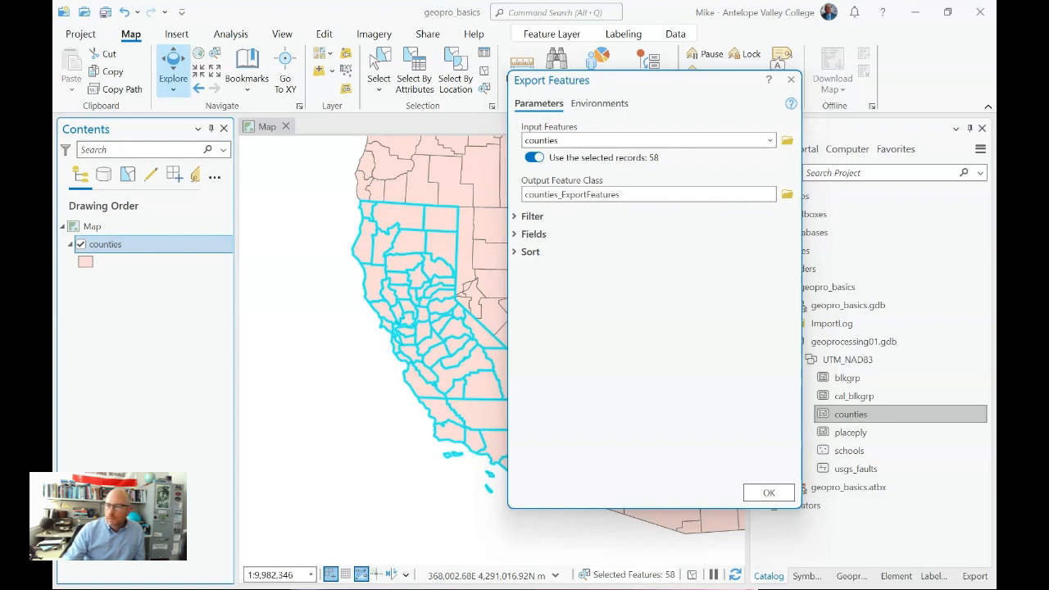
pyautogui.moveTo(435, 41); pyautogui.dragTo(540, 52)
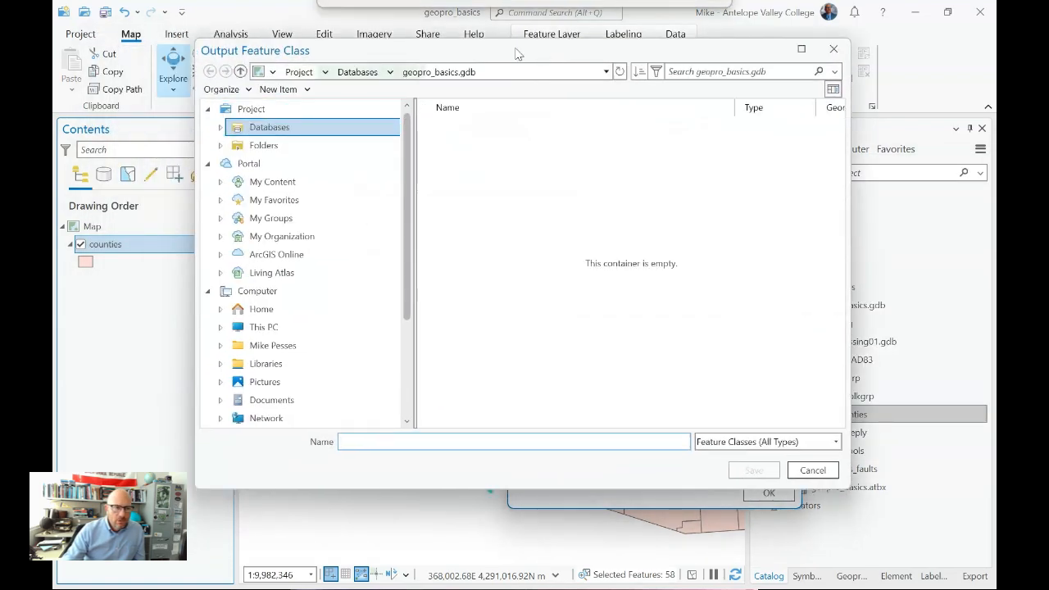
pyautogui.click(220, 146)
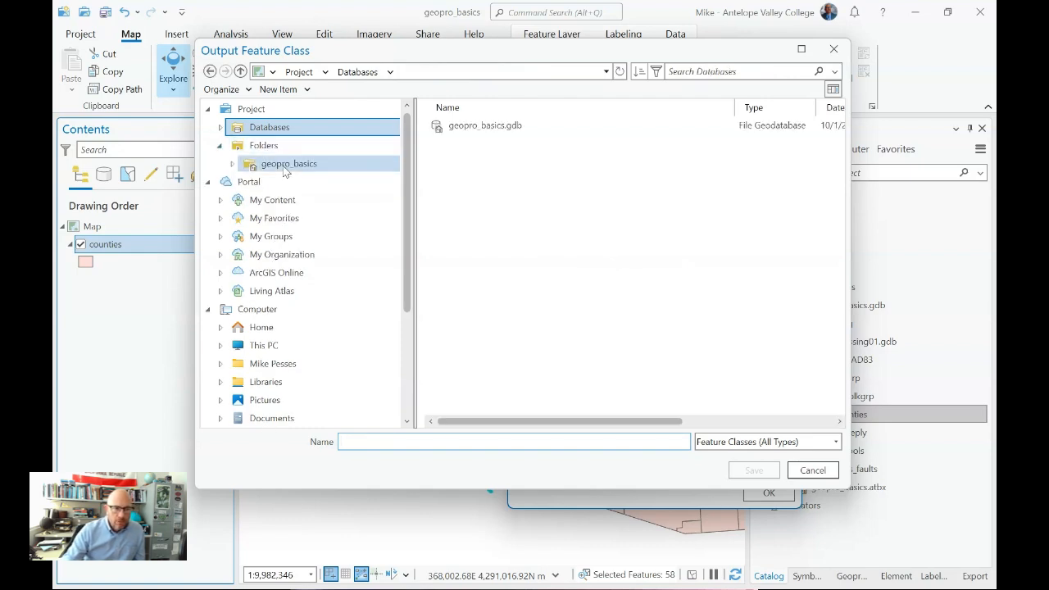
pyautogui.click(287, 164)
pyautogui.click(492, 168)
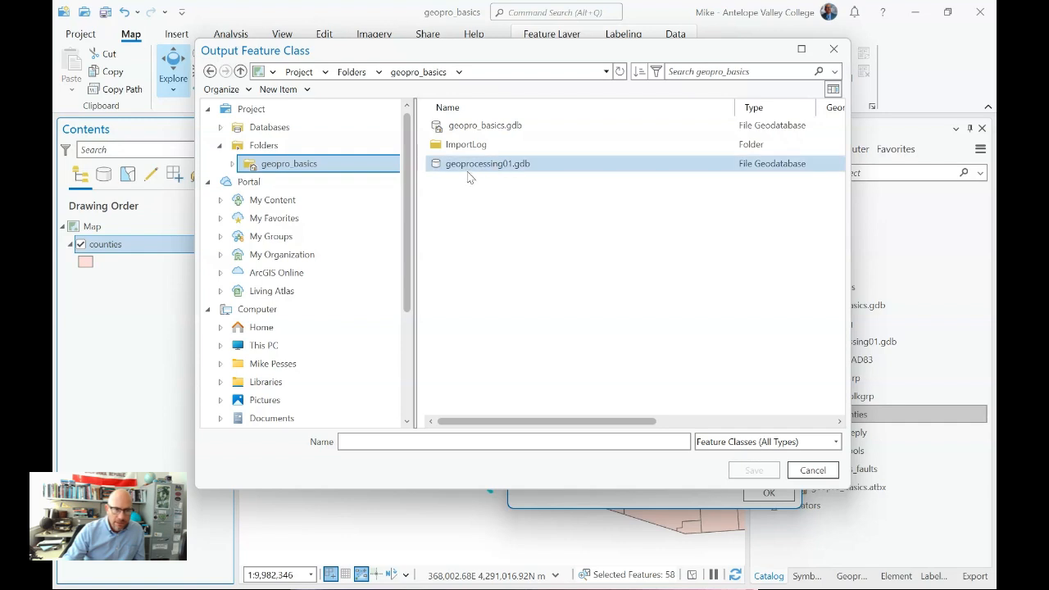
pyautogui.click(468, 168)
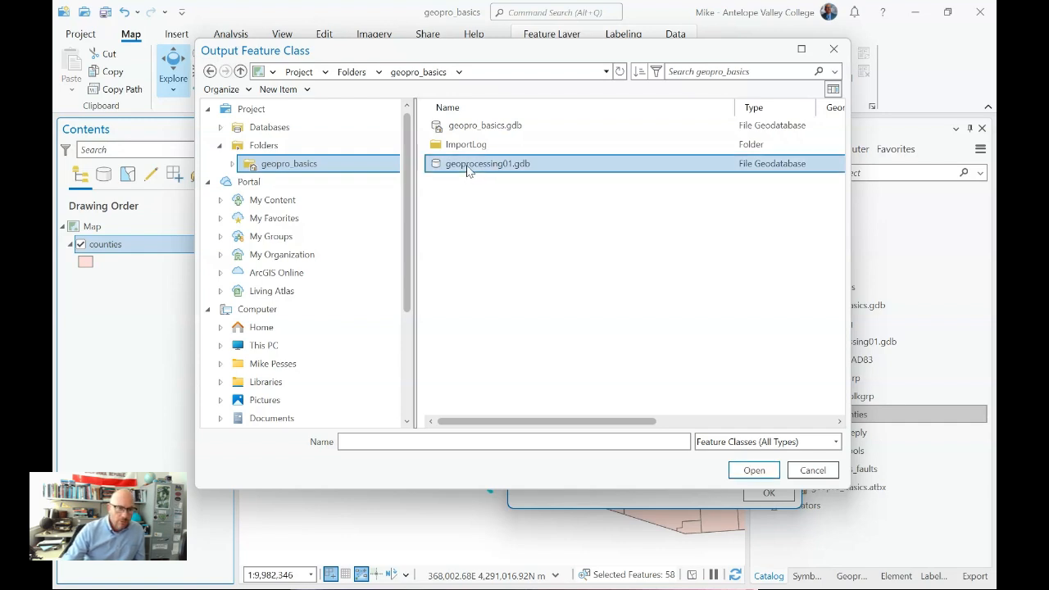
pyautogui.doubleClick(468, 168)
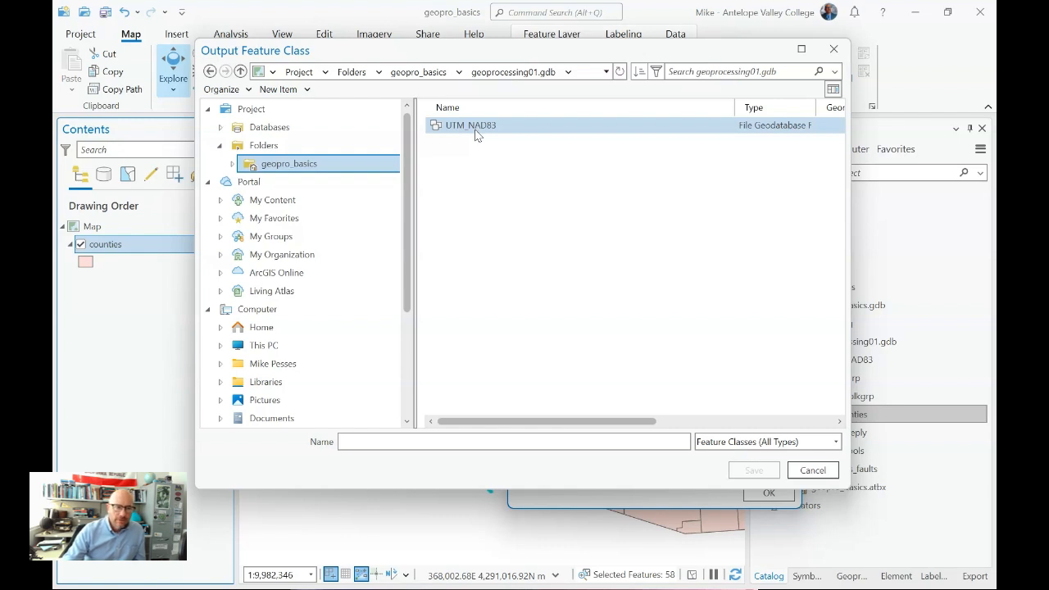
pyautogui.doubleClick(479, 129)
# Name the output feature class cal_counties and run the export of the selected counties.
pyautogui.click(417, 442)
pyautogui.write('cal_counties')
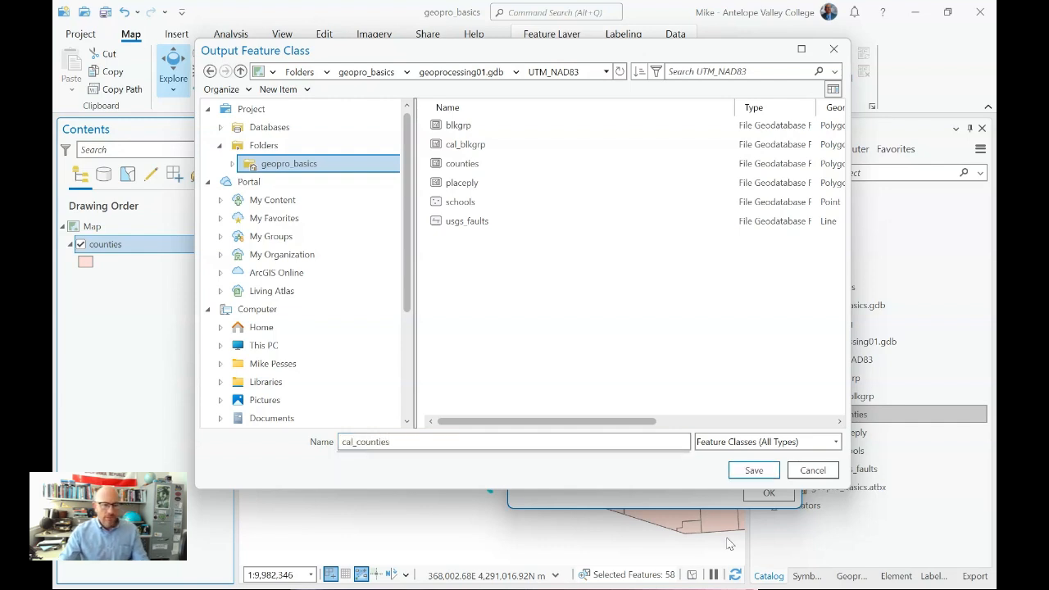
pyautogui.click(752, 471)
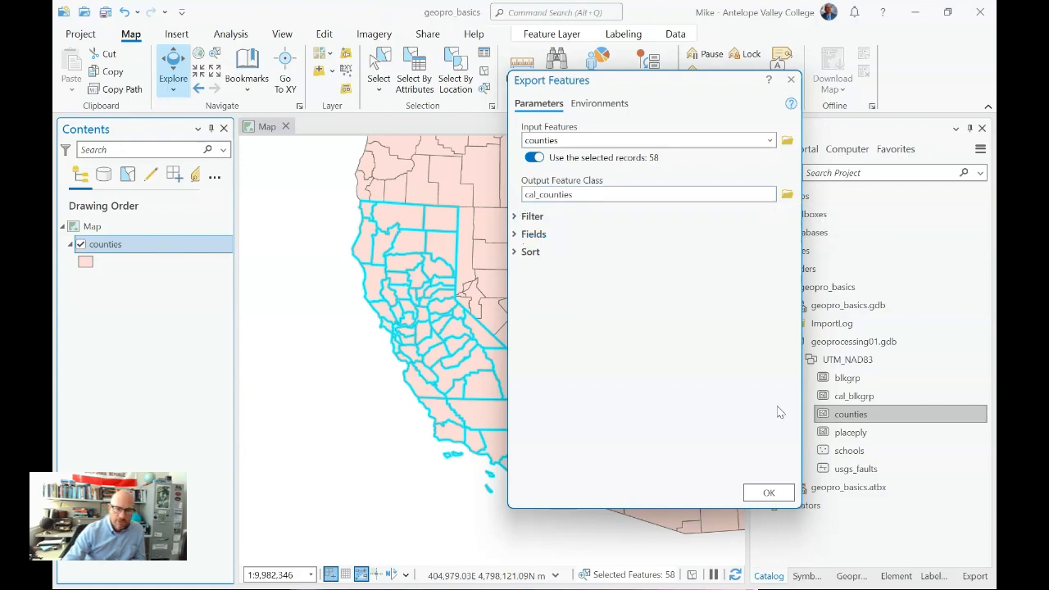
pyautogui.click(773, 498)
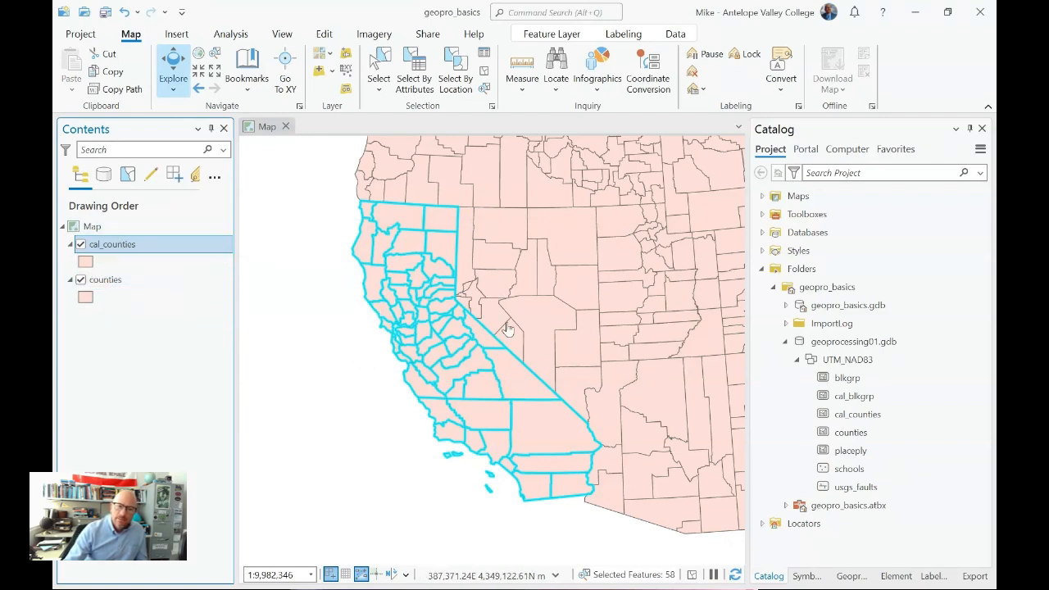
# Fill the cal_counties polygons with a bright green from the ArcGIS Colors palette.
pyautogui.click(86, 262)
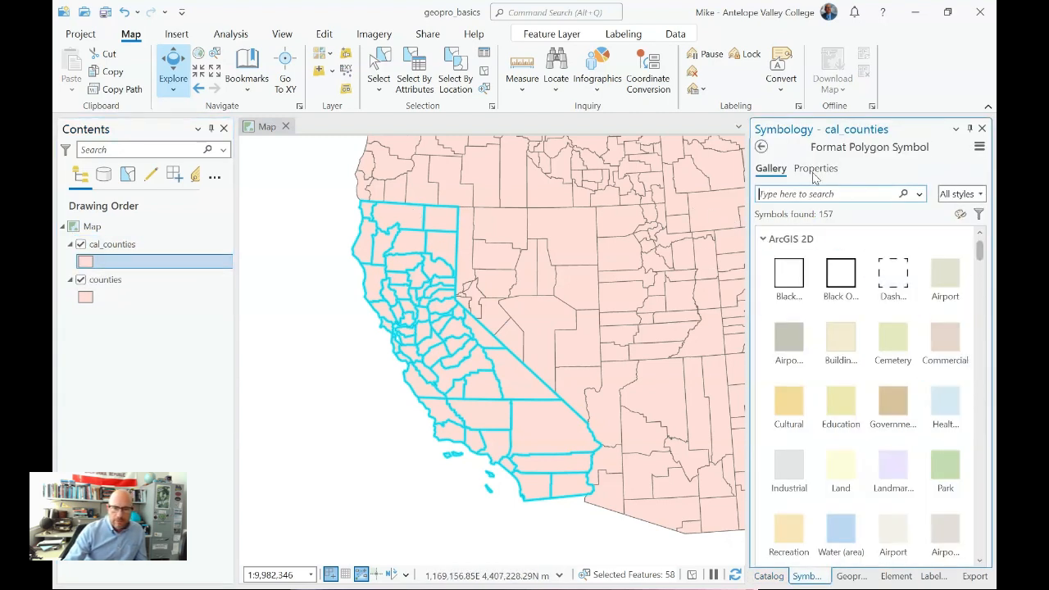
pyautogui.click(817, 169)
pyautogui.click(974, 243)
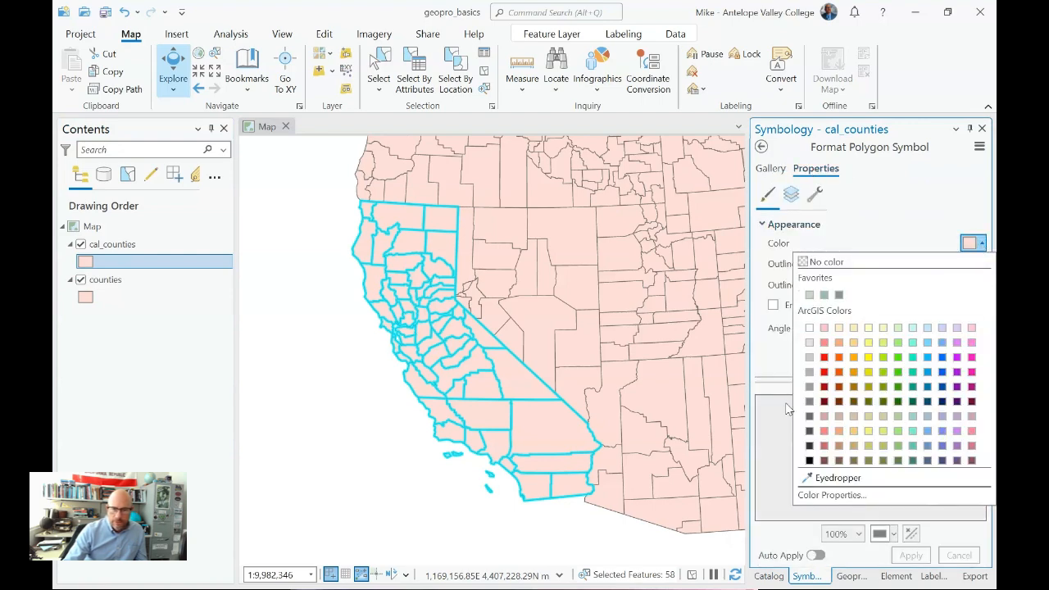
pyautogui.click(897, 358)
pyautogui.click(910, 555)
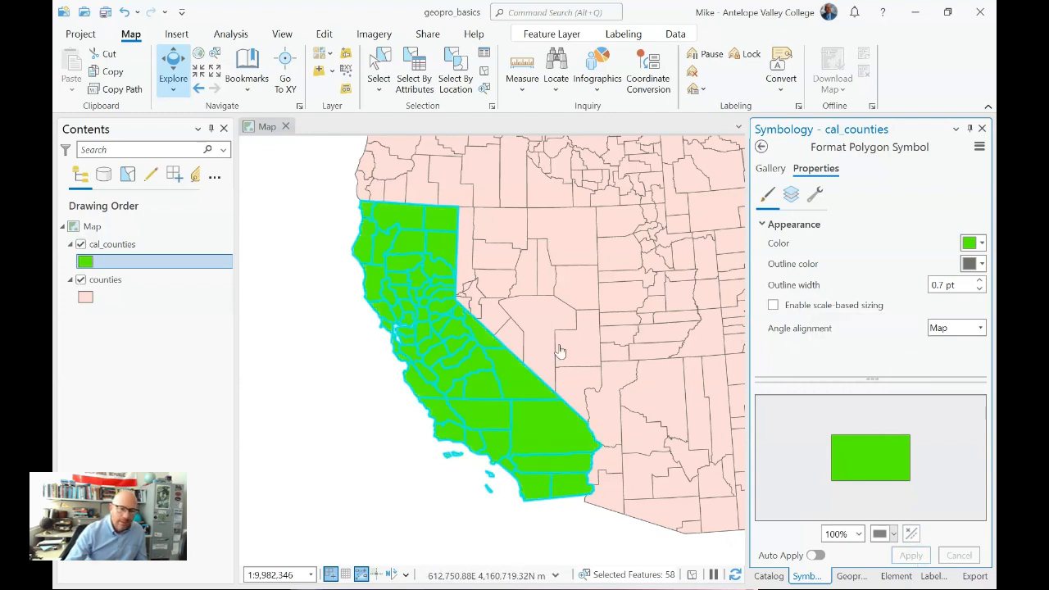
# Set the cal_counties fill to the middle muted green of the favorite colors and clear the feature selection.
pyautogui.click(981, 244)
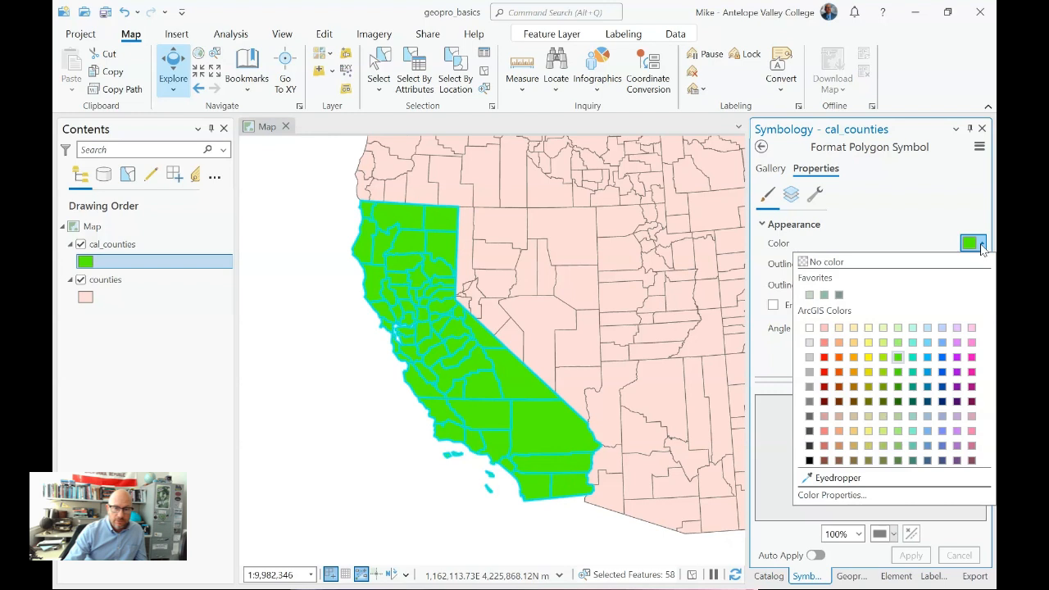
pyautogui.click(826, 296)
pyautogui.click(910, 555)
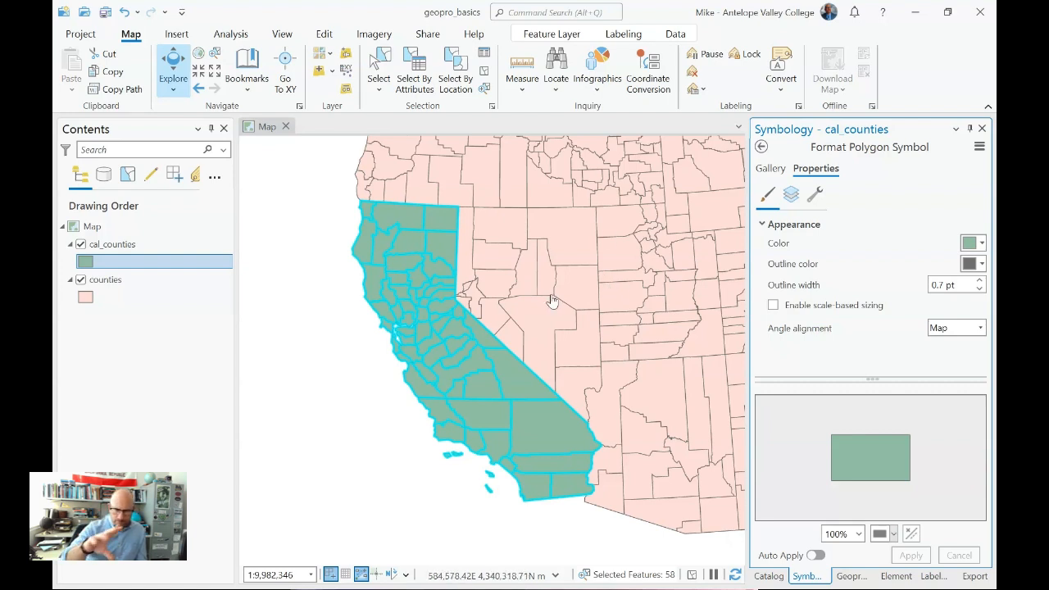
pyautogui.click(484, 72)
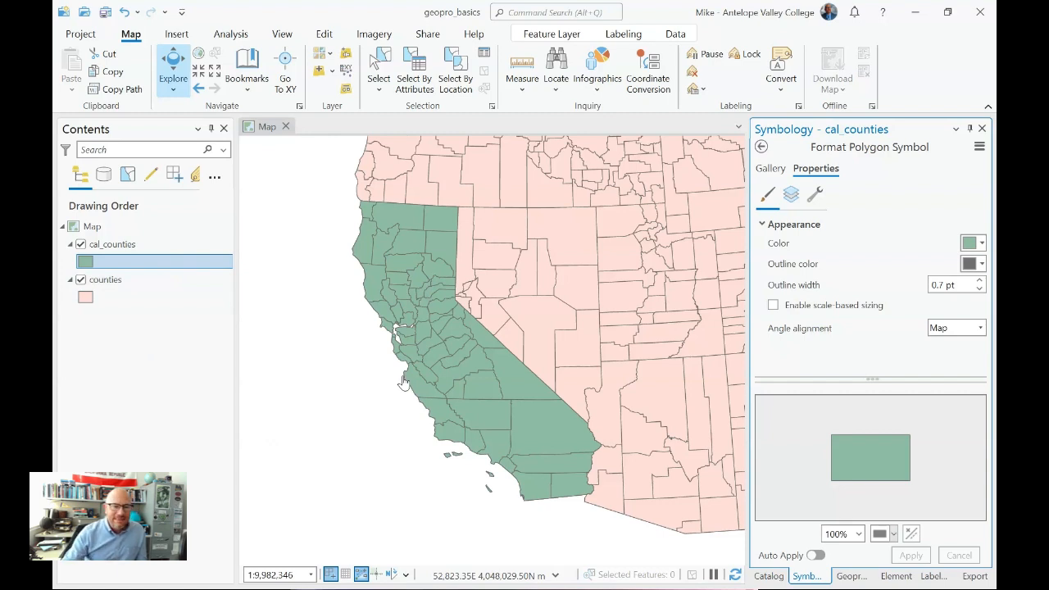
# Remove the original counties layer from the map and save the project.
pyautogui.click(123, 281)
pyautogui.rightClick(123, 281)
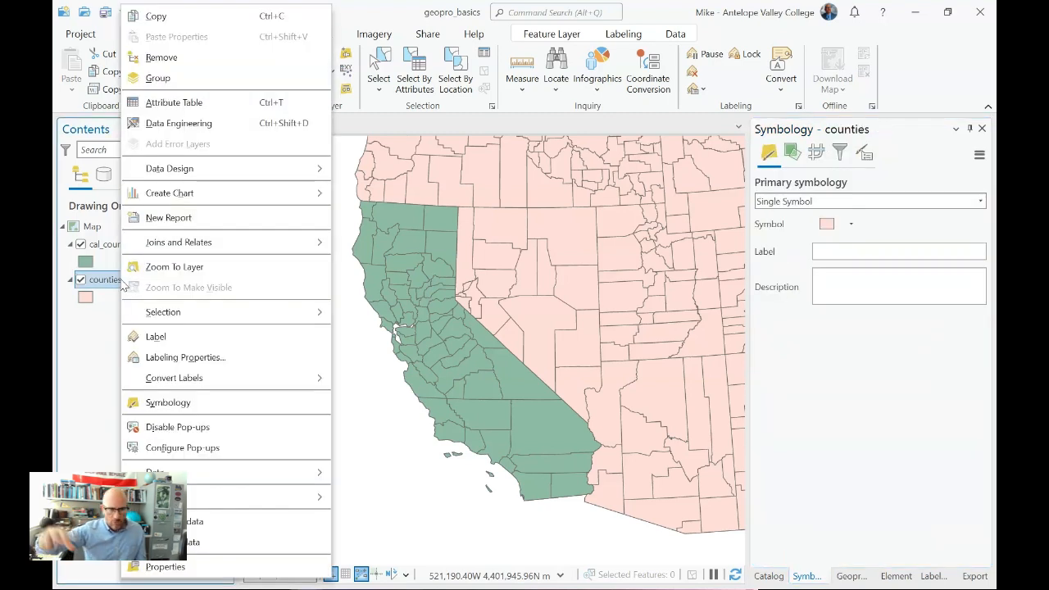
pyautogui.click(161, 58)
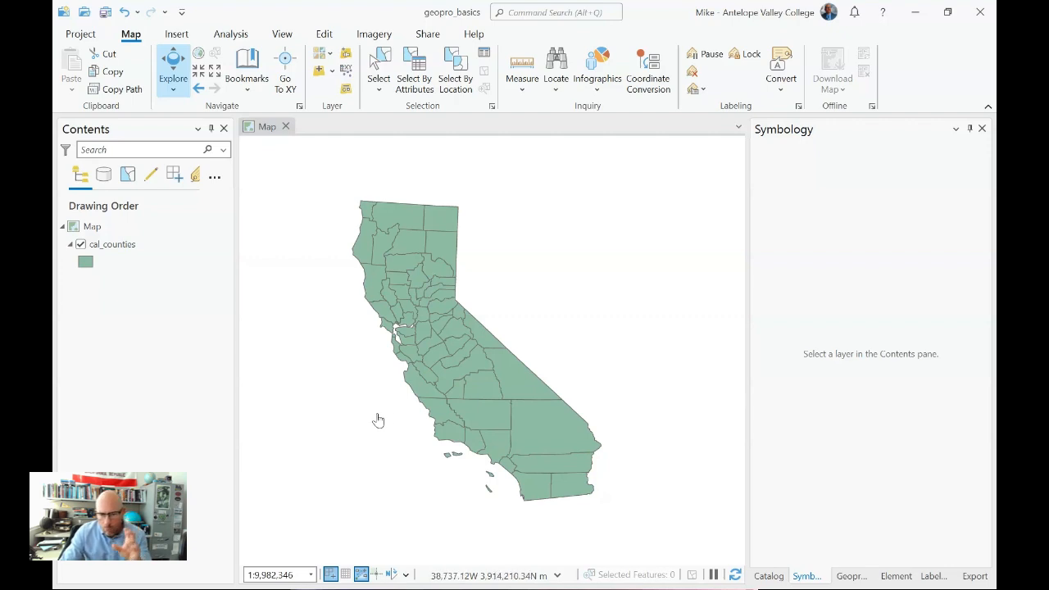
pyautogui.click(128, 245)
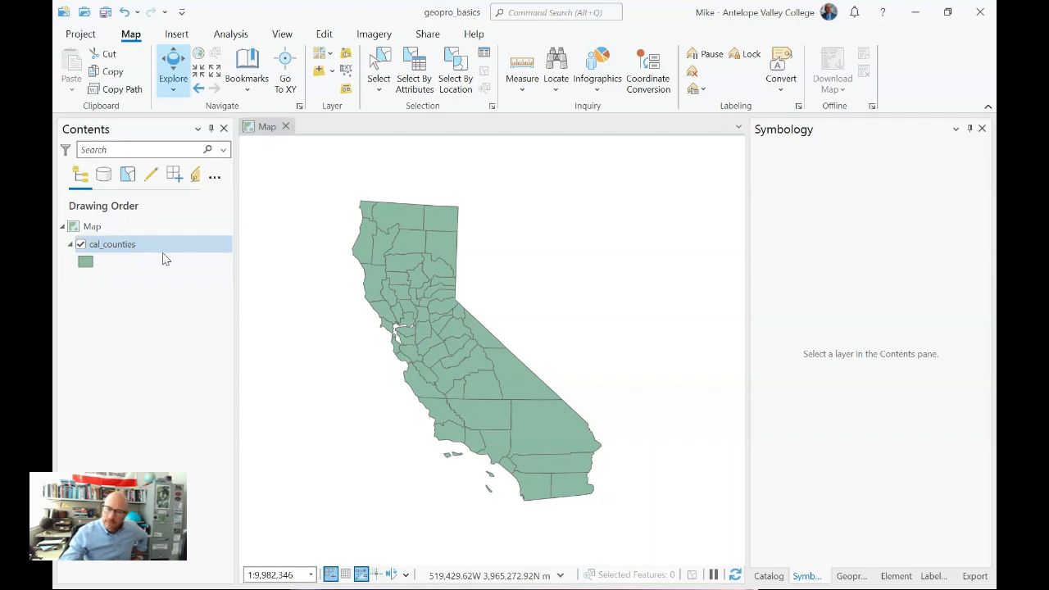
pyautogui.click(106, 13)
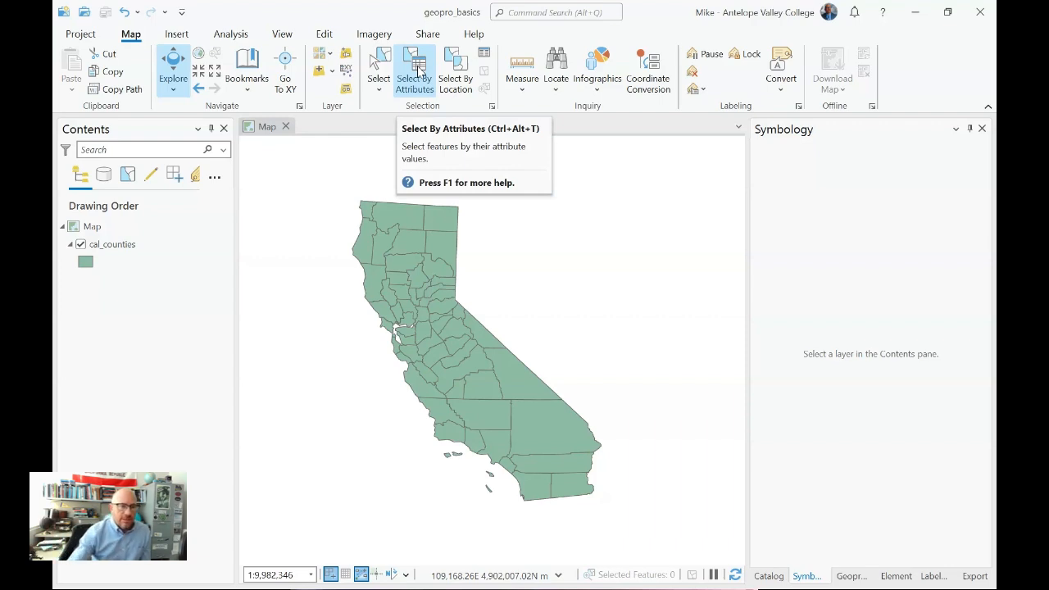
# Interactively select Los Angeles County and the adjoining county to its north one at a time, and clear the selection.
pyautogui.click(378, 64)
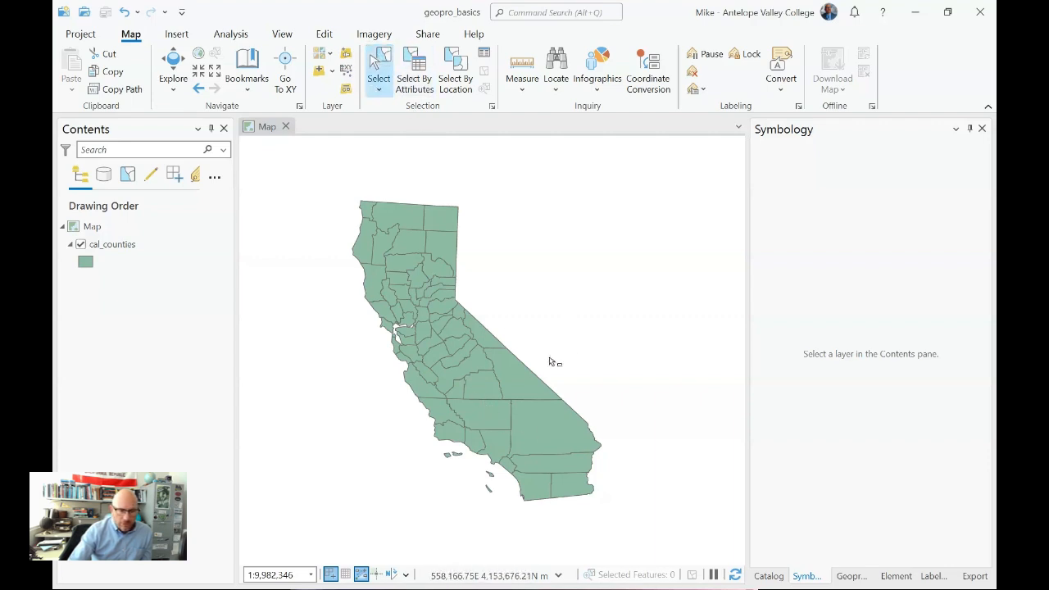
pyautogui.click(502, 449)
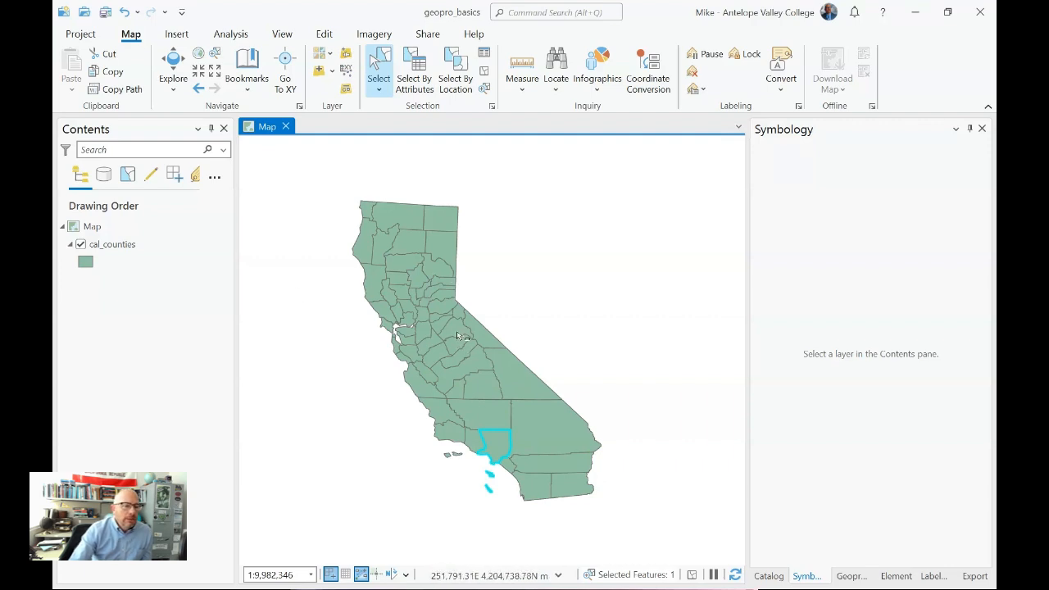
pyautogui.click(493, 409)
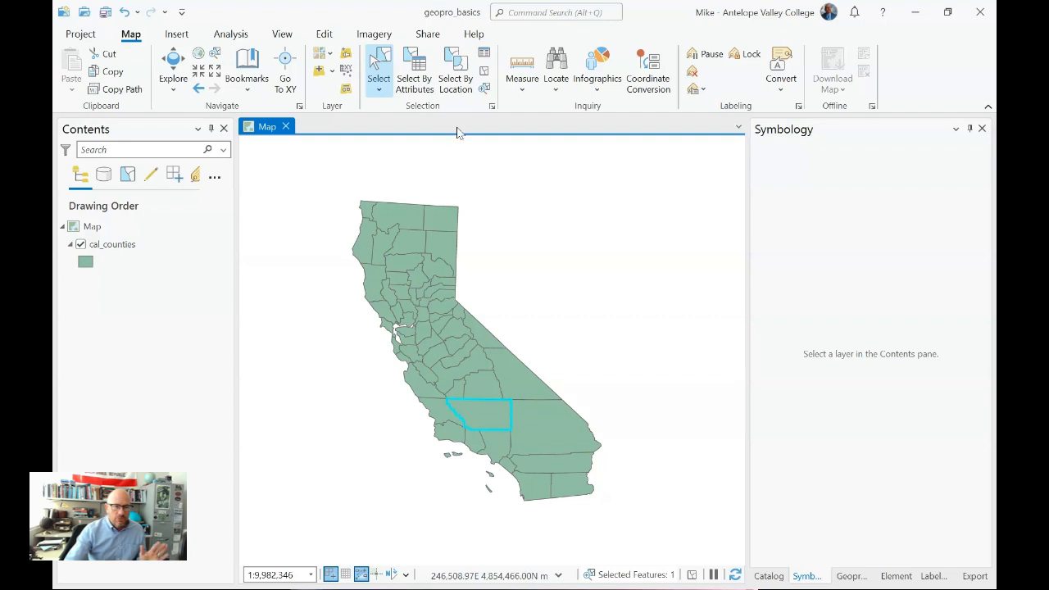
pyautogui.click(484, 89)
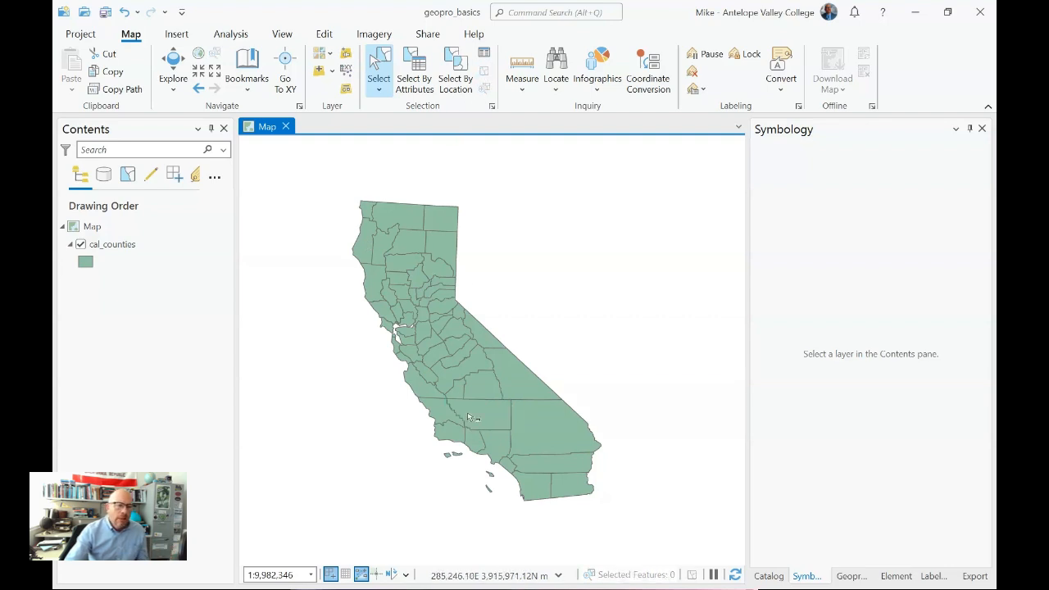
# Select single counties in central and eastern California one after another, each replacing the previous selection.
pyautogui.click(458, 374)
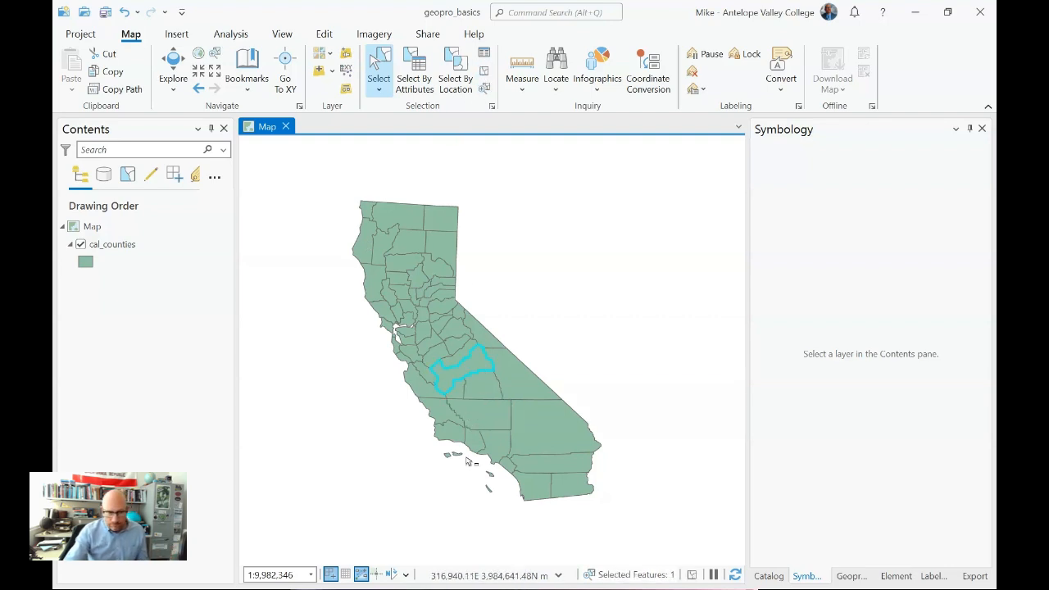
pyautogui.click(523, 377)
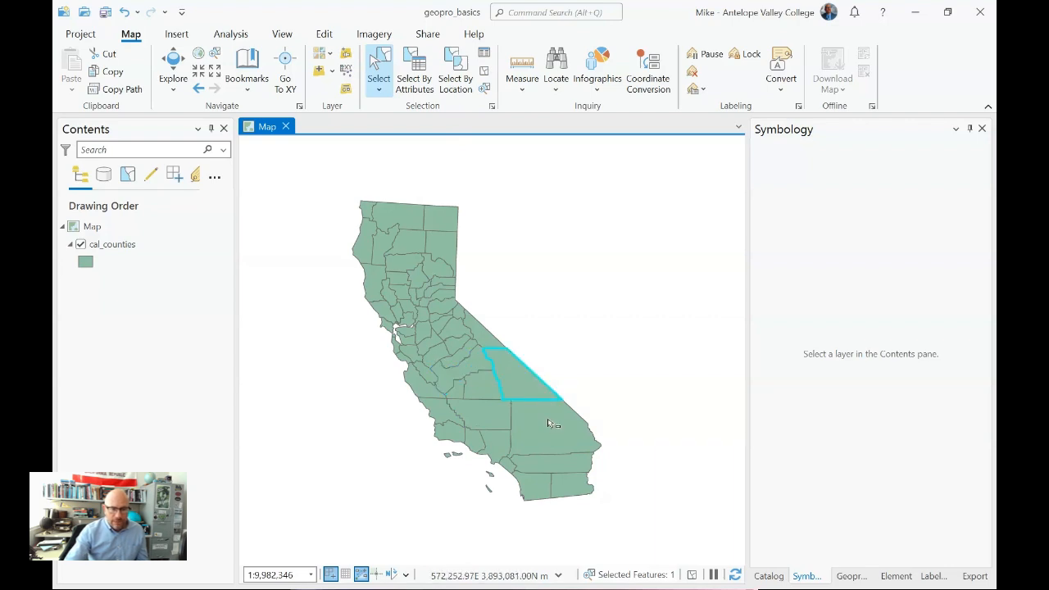
pyautogui.click(524, 418)
pyautogui.click(443, 383)
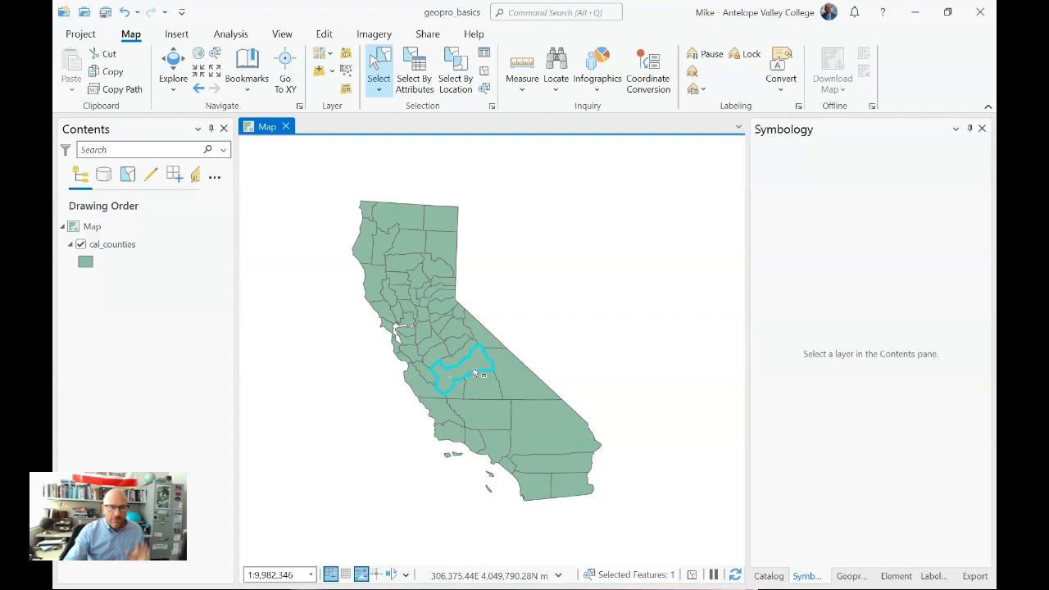
# Build a combined selection of Los Angeles, Kern, Orange and San Bernardino counties, and clear it.
pyautogui.click(497, 451)
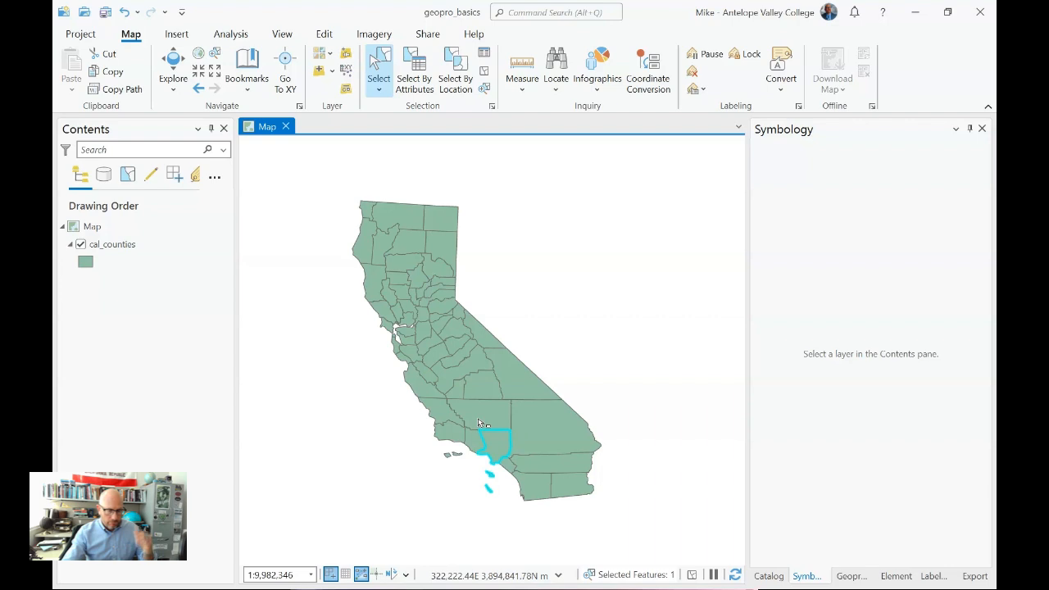
pyautogui.keyDown('shift'); pyautogui.click(479, 421); pyautogui.keyUp('shift')
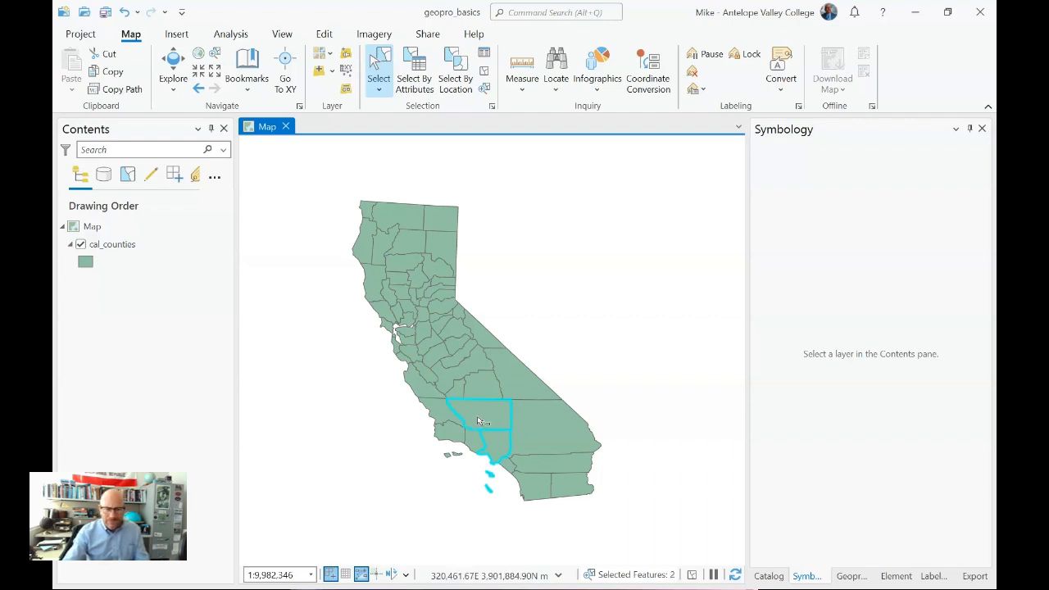
pyautogui.keyDown('shift'); pyautogui.click(508, 468); pyautogui.keyUp('shift')
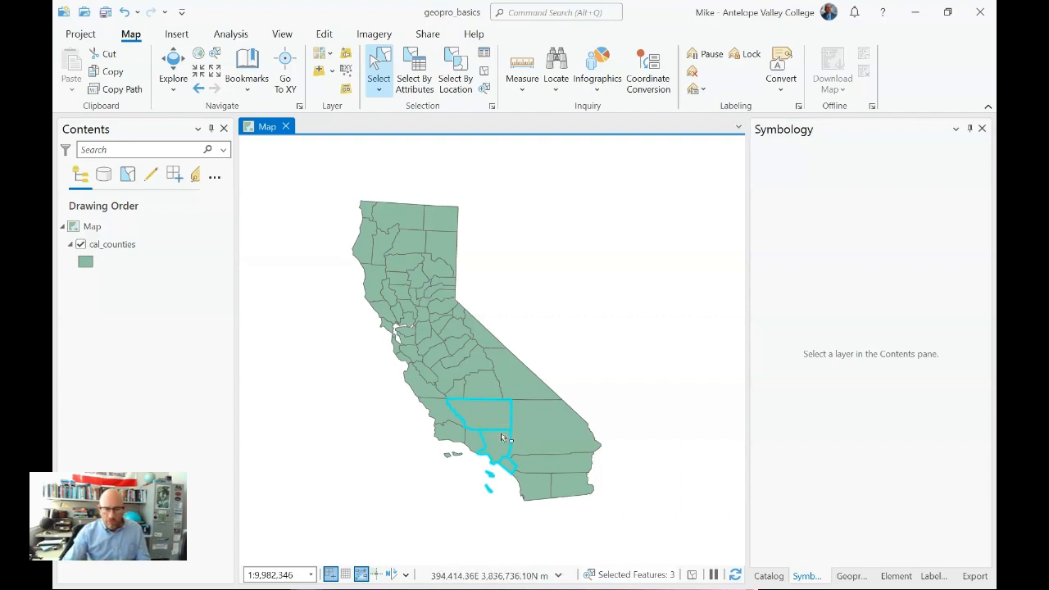
pyautogui.keyDown('shift'); pyautogui.click(548, 432); pyautogui.keyUp('shift')
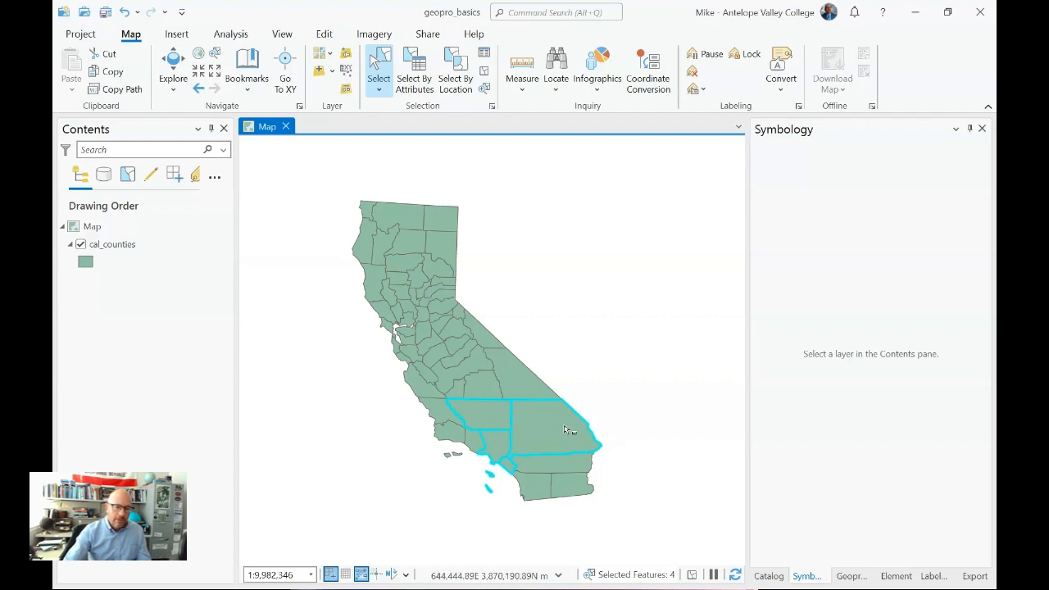
pyautogui.click(485, 70)
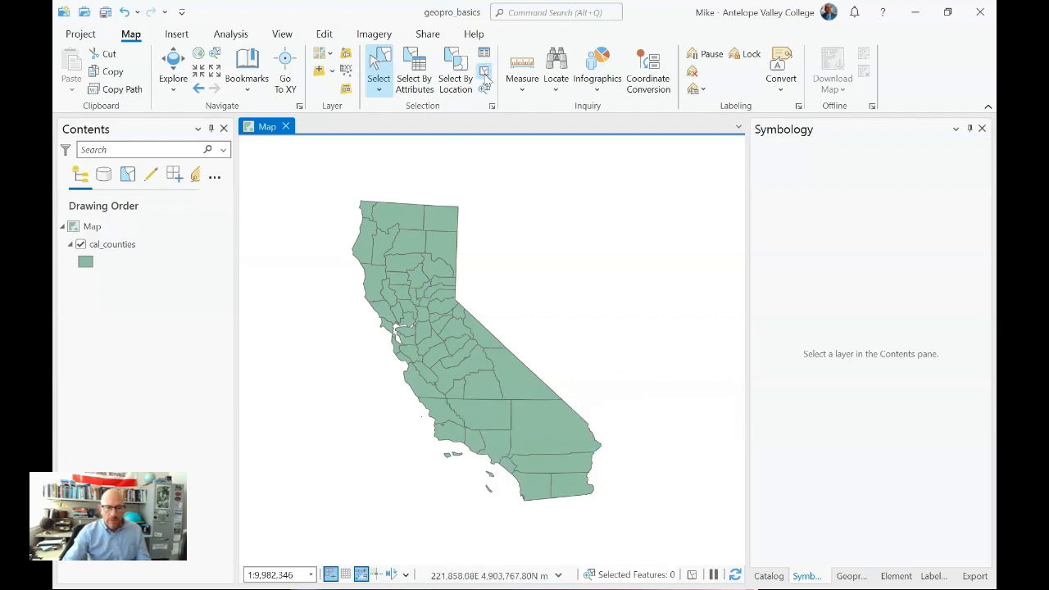
# Select Los Angeles County on the map and start a feature export of the selection from the cal_counties layer.
pyautogui.click(501, 447)
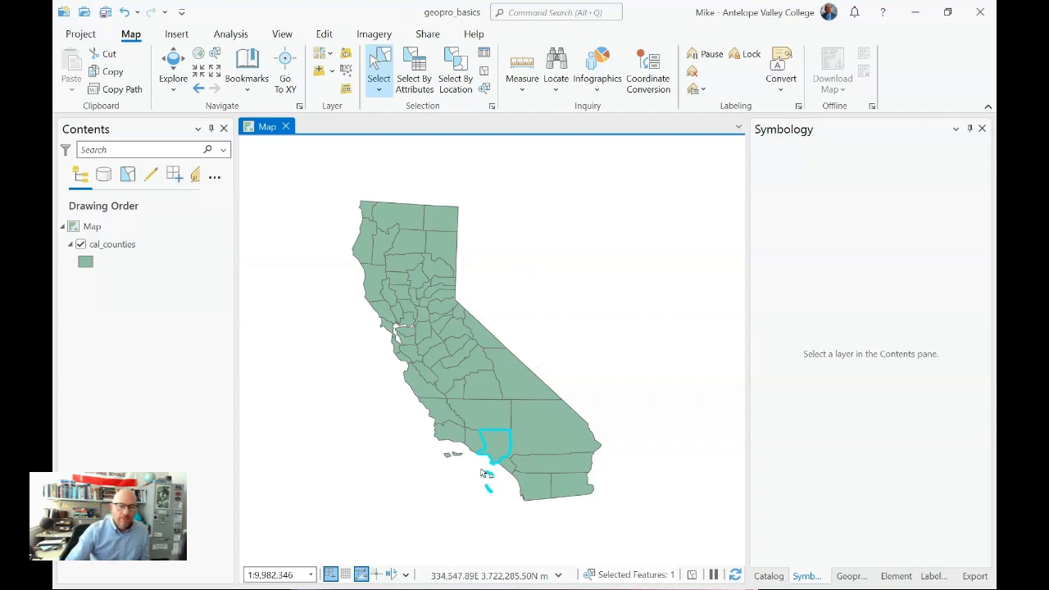
pyautogui.click(174, 70)
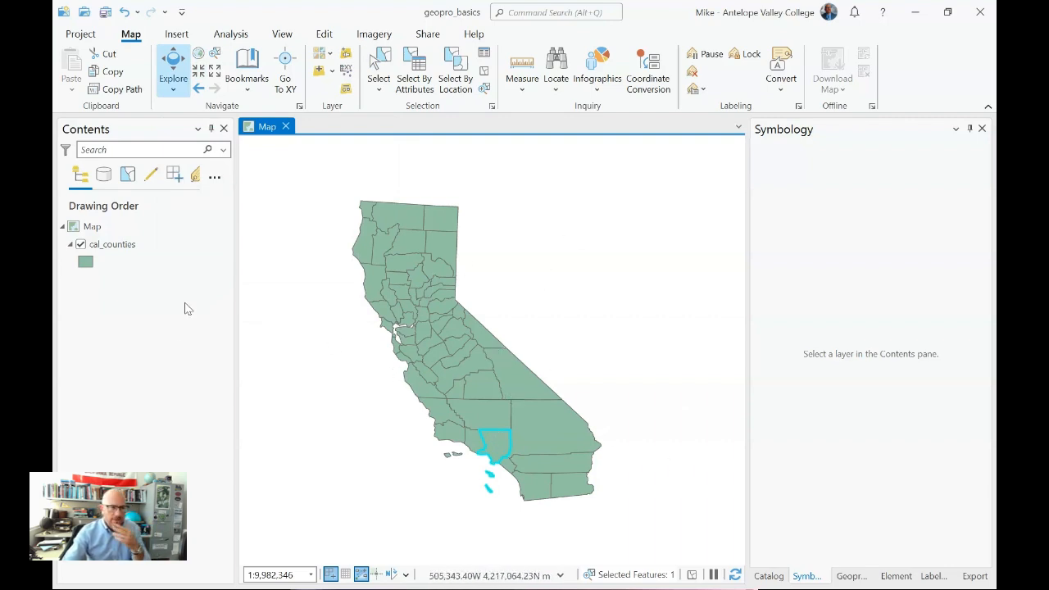
pyautogui.click(125, 245)
pyautogui.rightClick(125, 251)
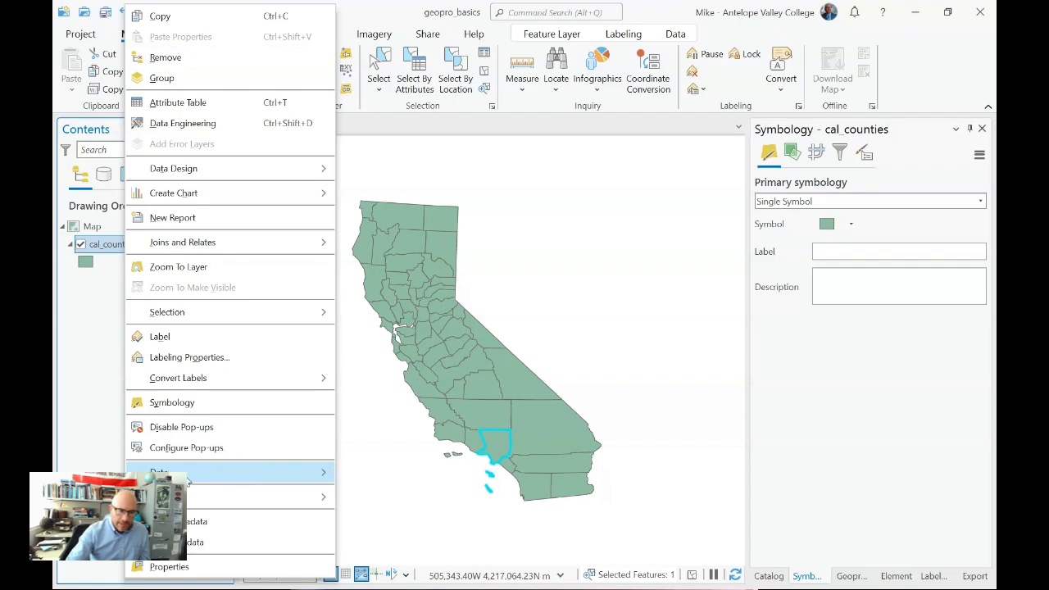
pyautogui.moveTo(266, 472)
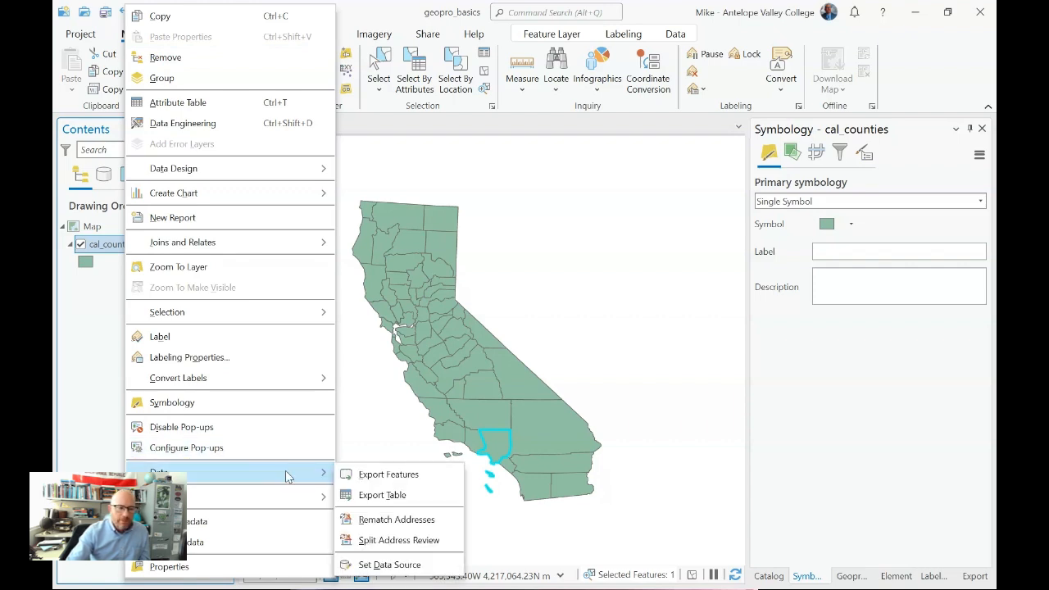
pyautogui.click(377, 475)
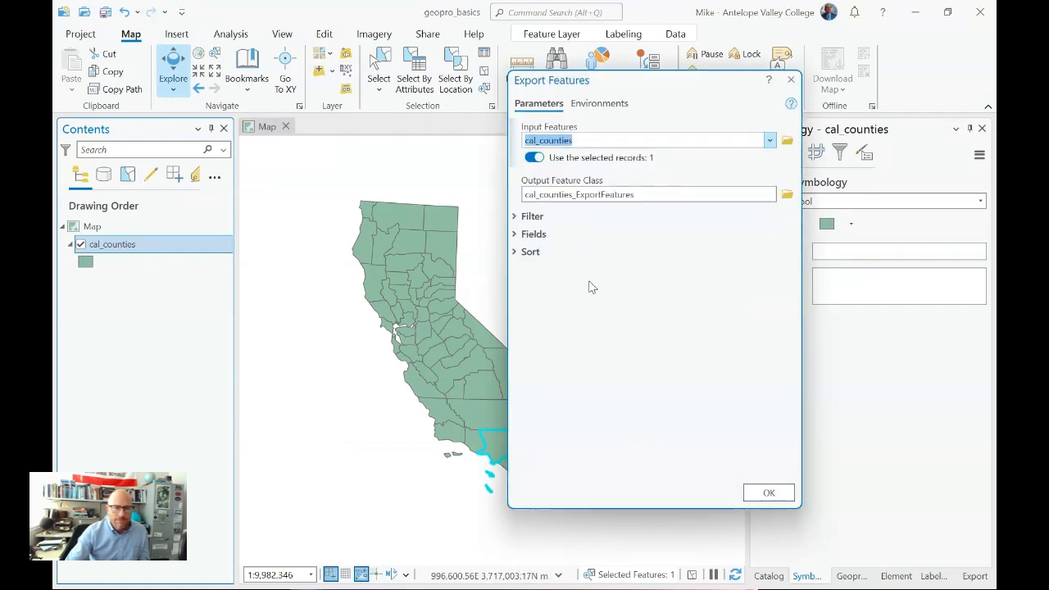
# Export the selected county as la_county into the UTM_NAD83 feature dataset of geoprocessing01.gdb.
pyautogui.click(658, 195)
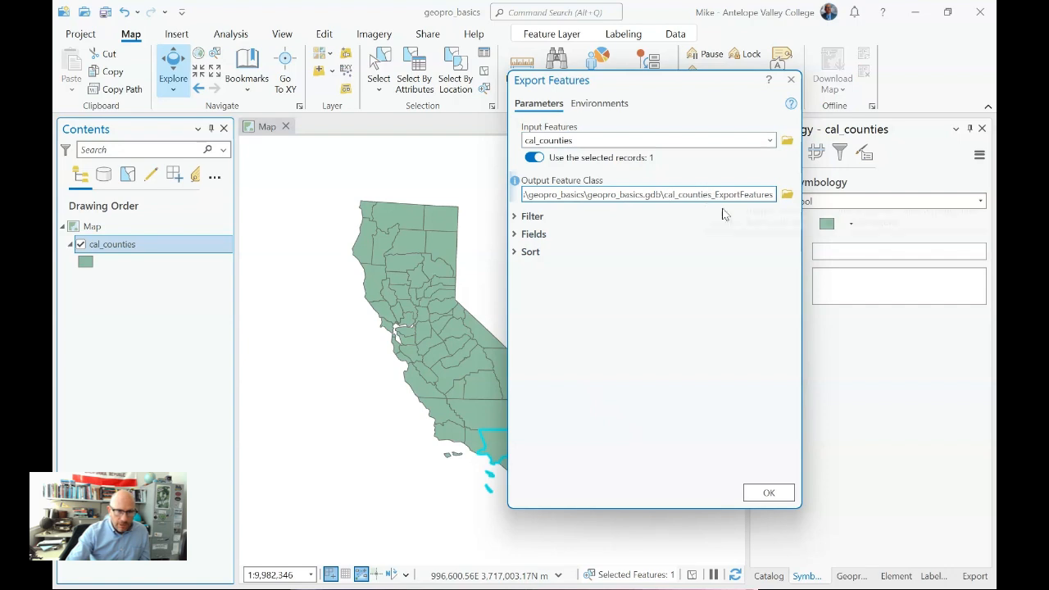
pyautogui.click(788, 195)
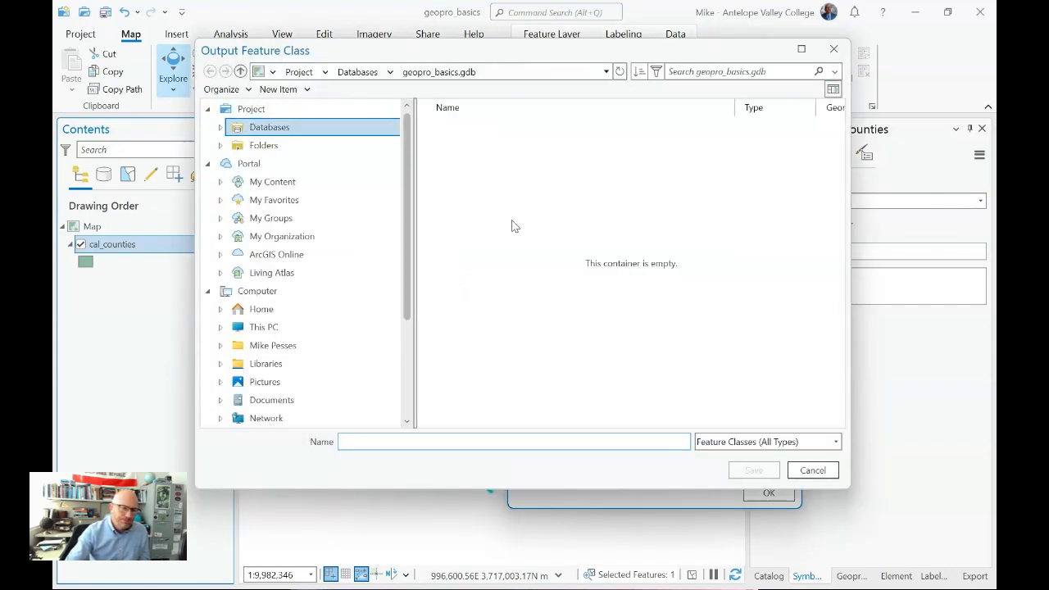
pyautogui.click(221, 145)
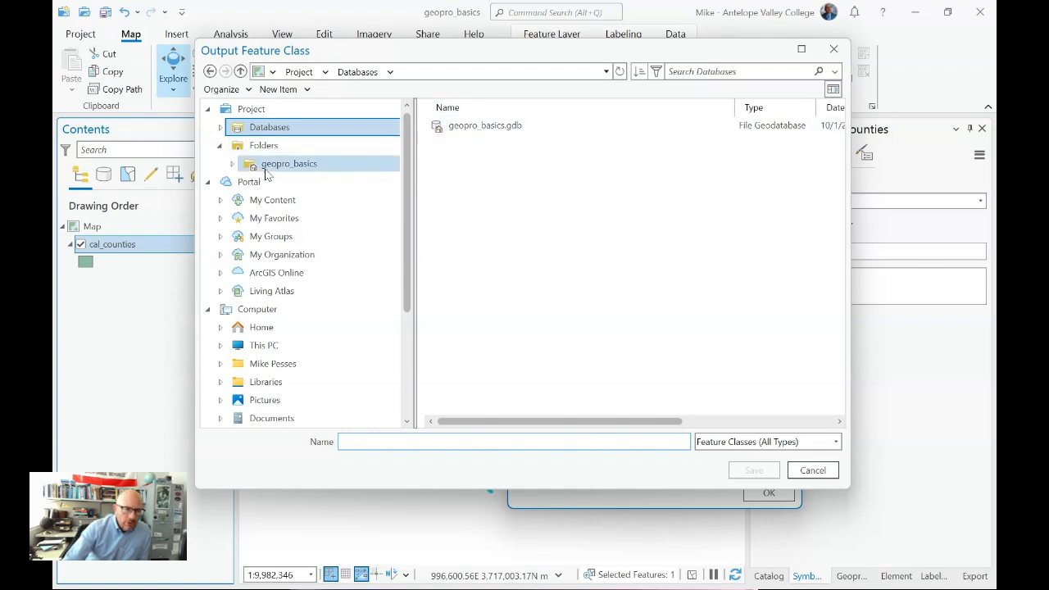
pyautogui.click(233, 164)
pyautogui.click(285, 219)
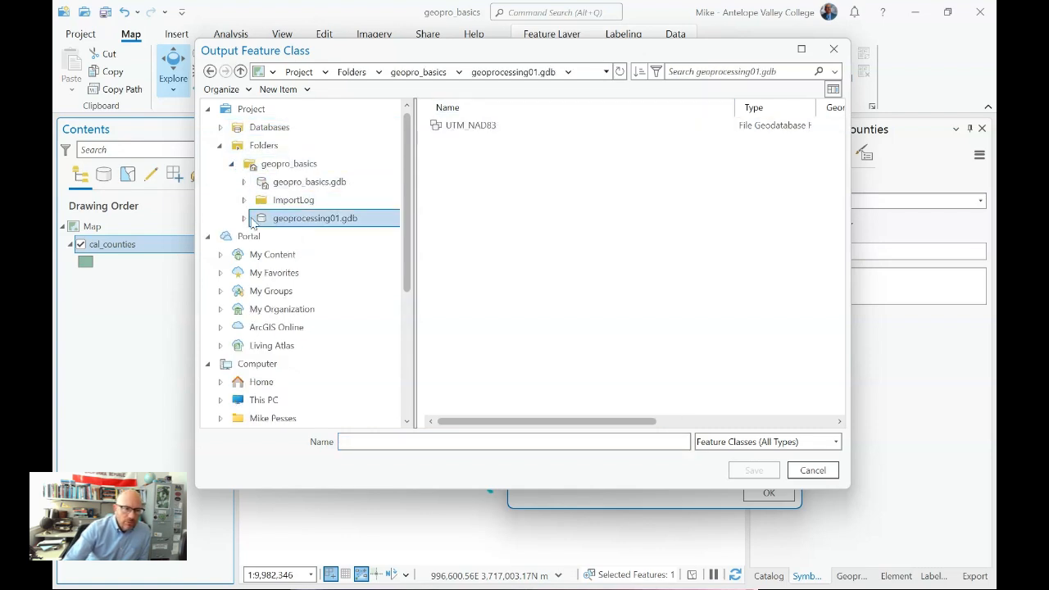
pyautogui.doubleClick(456, 127)
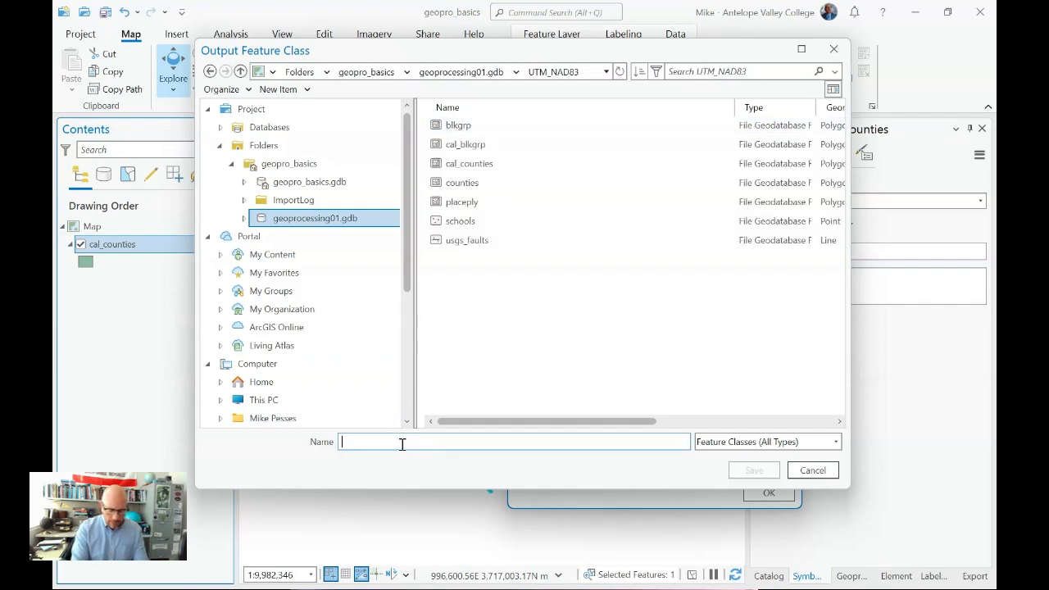
pyautogui.write('la_county')
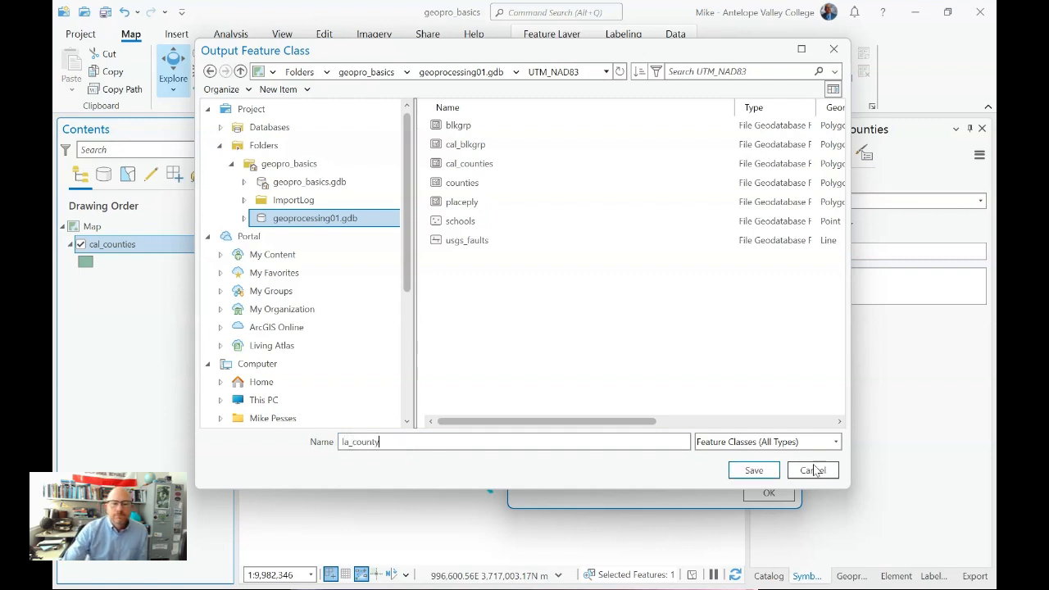
pyautogui.click(753, 471)
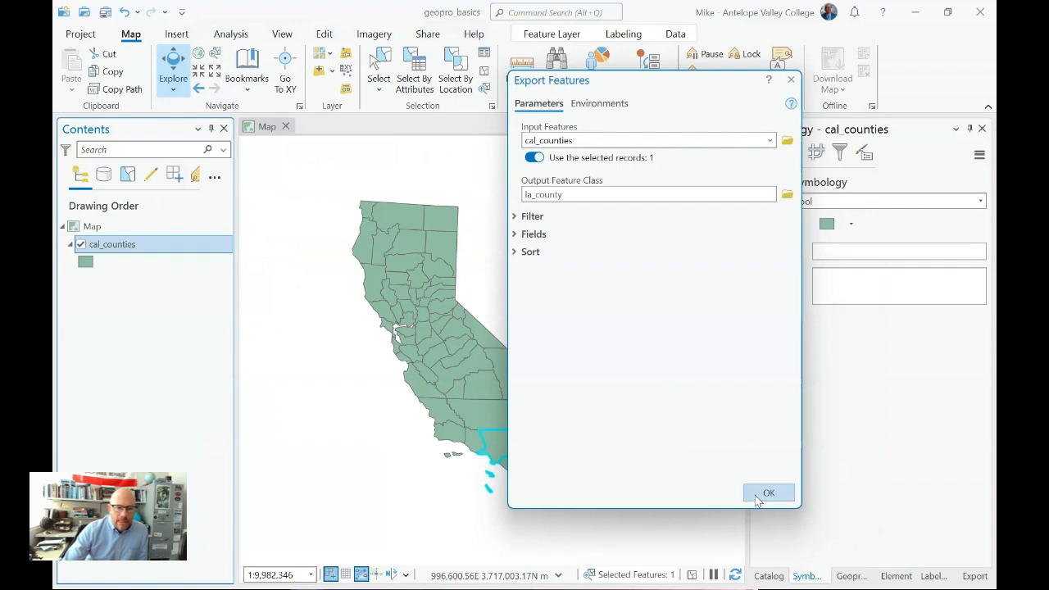
pyautogui.click(768, 492)
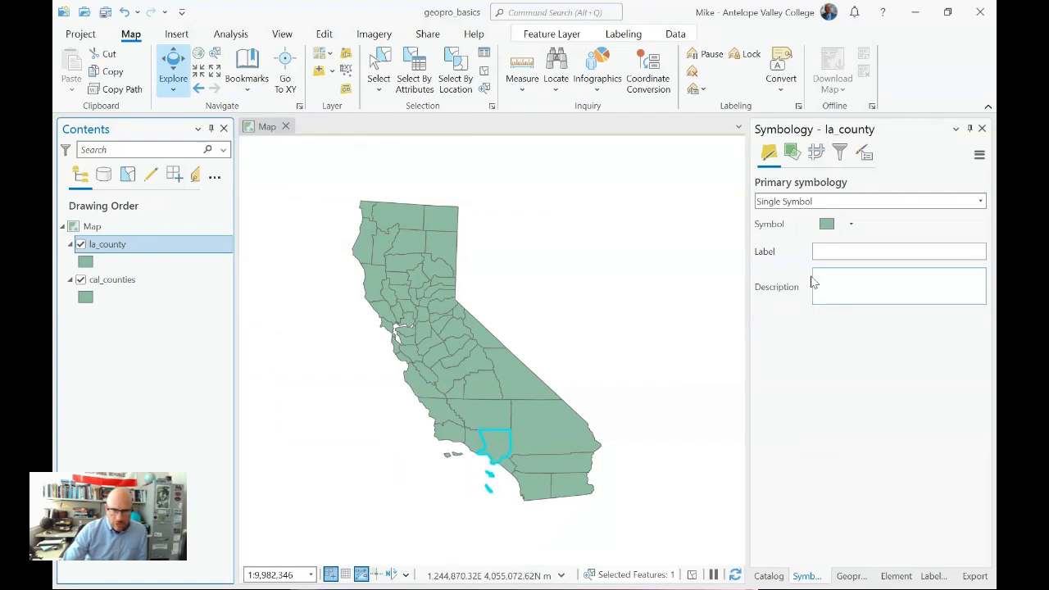
# Change the la_county layer's fill color to dark blue and apply it.
pyautogui.click(851, 224)
pyautogui.click(851, 223)
pyautogui.click(827, 226)
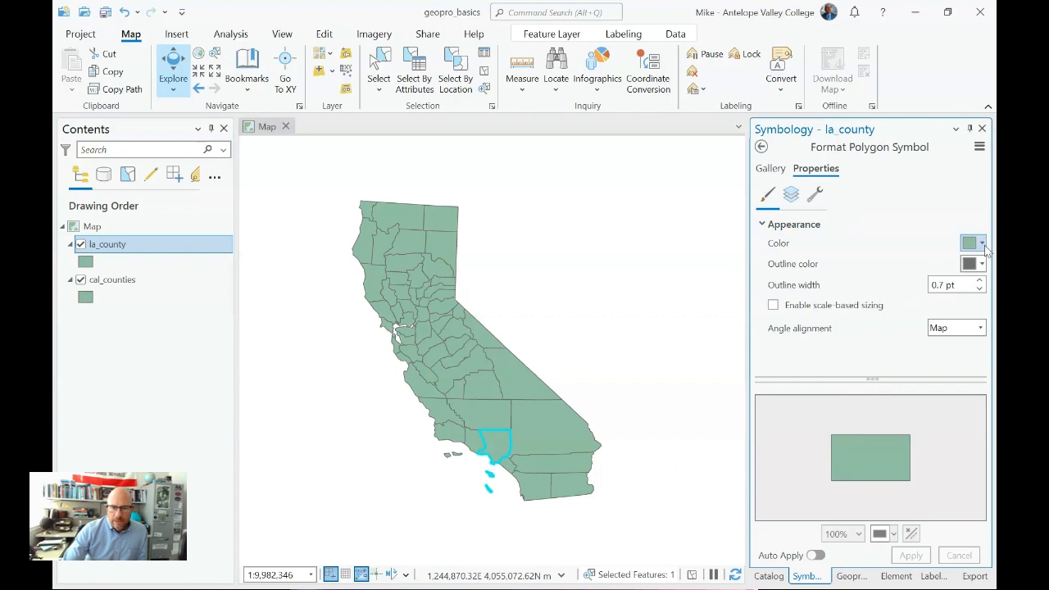
pyautogui.click(983, 244)
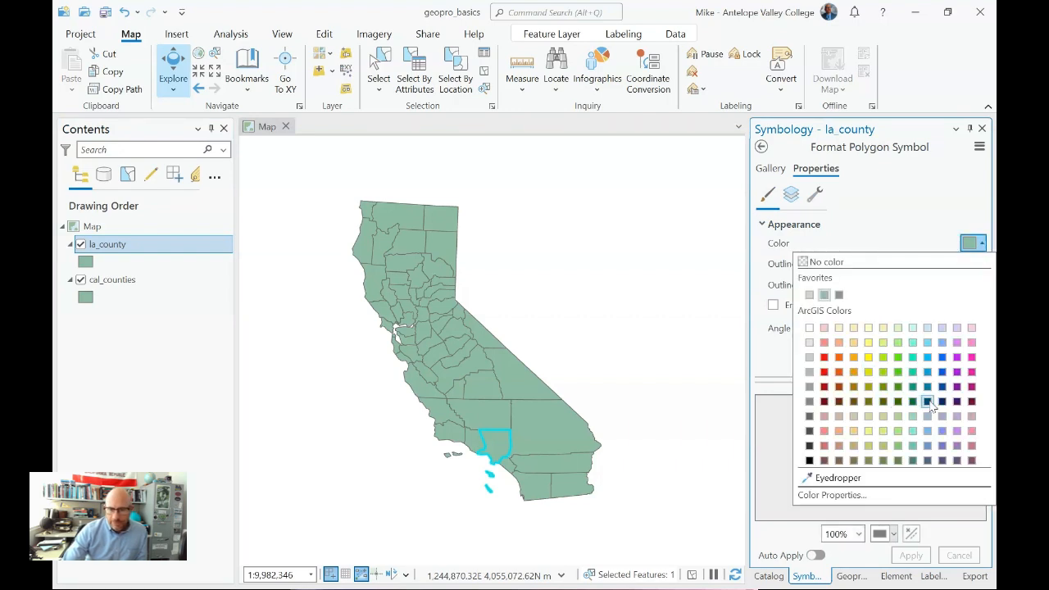
pyautogui.click(941, 387)
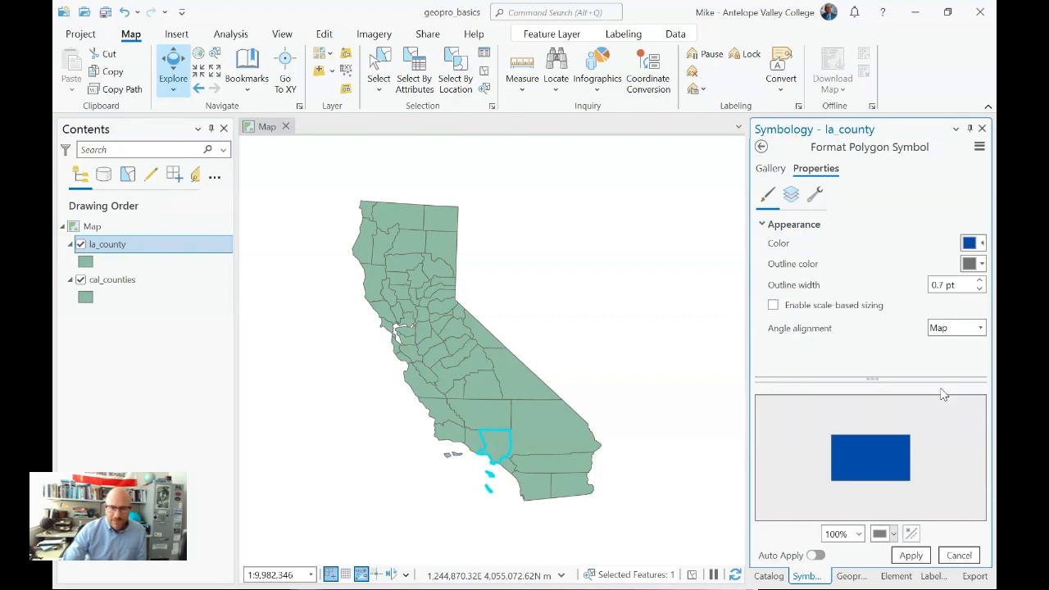
pyautogui.click(911, 555)
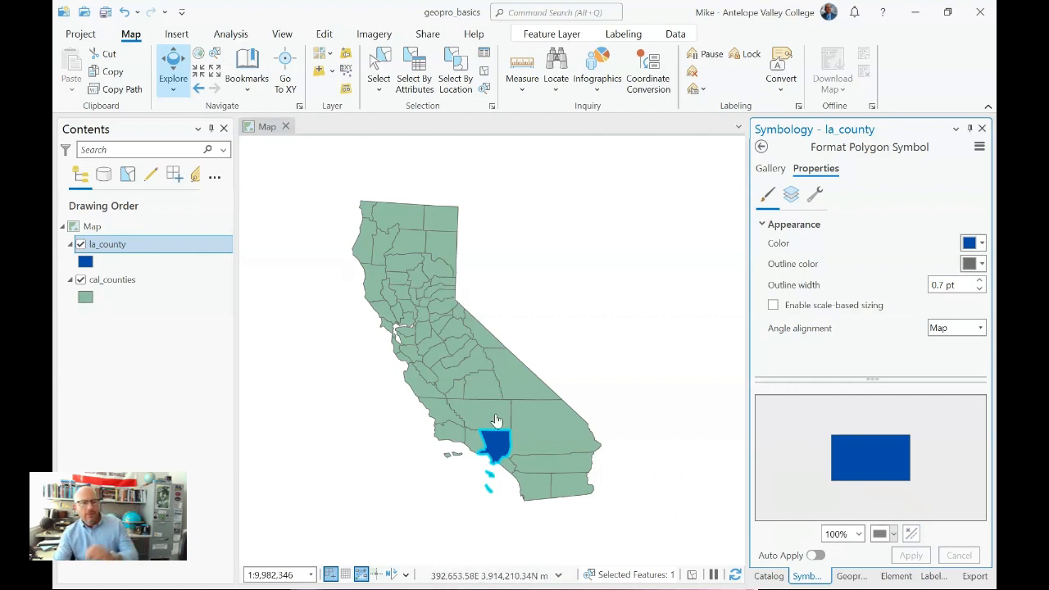
# Clear the county selection and save the project.
pyautogui.click(484, 72)
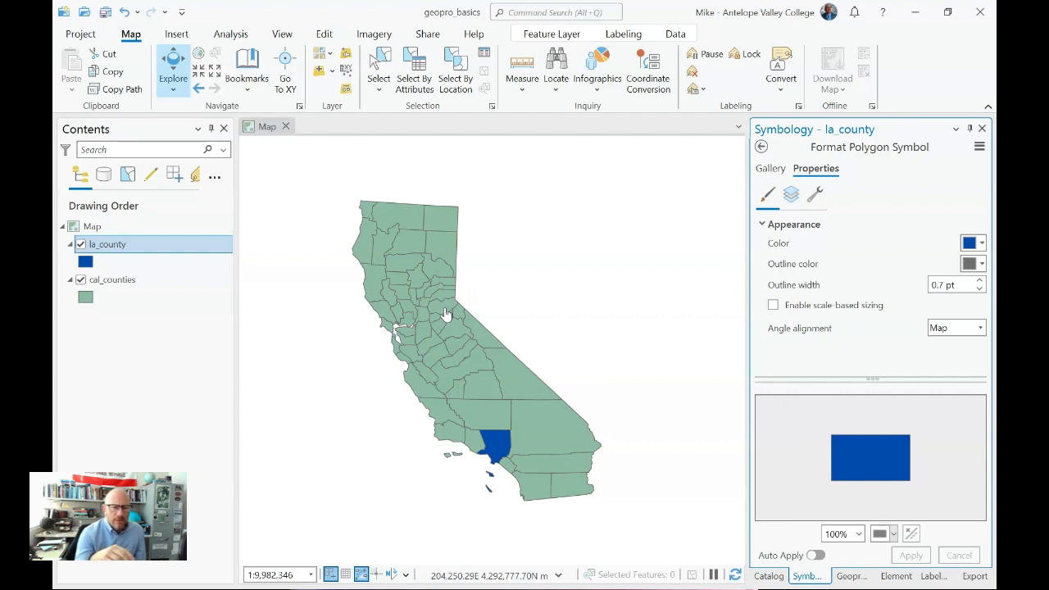
pyautogui.click(105, 12)
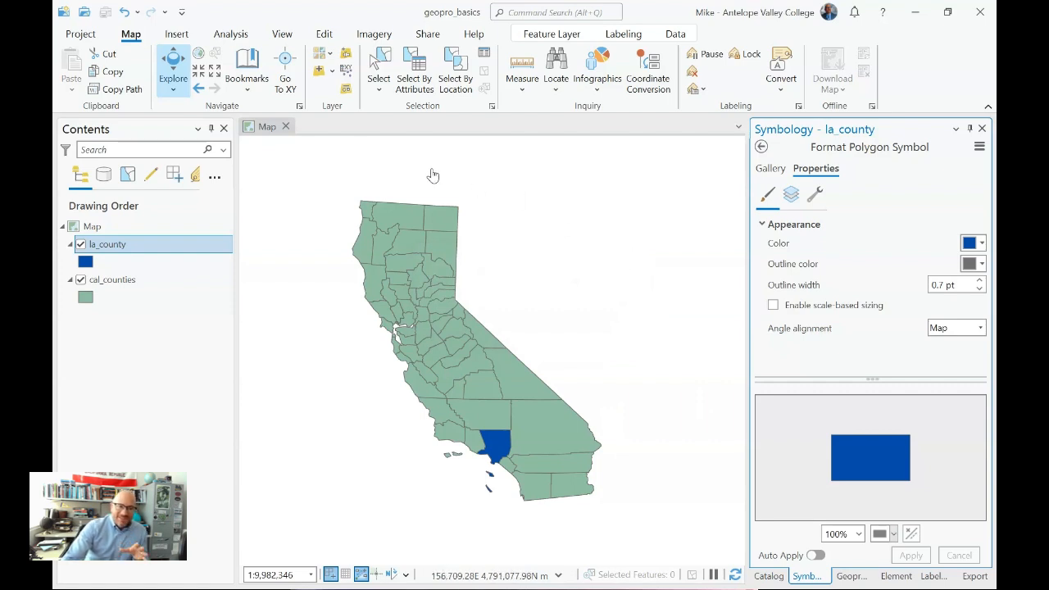
# Open the geoprocessing toolboxes and expand the Extract toolset within Analysis Tools.
pyautogui.click(231, 35)
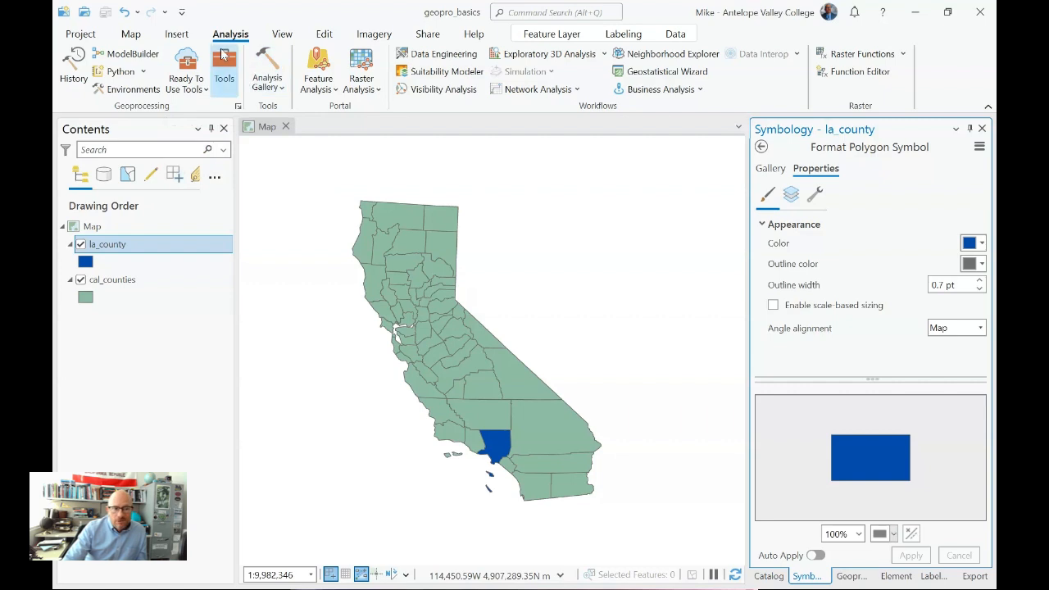
pyautogui.click(204, 92)
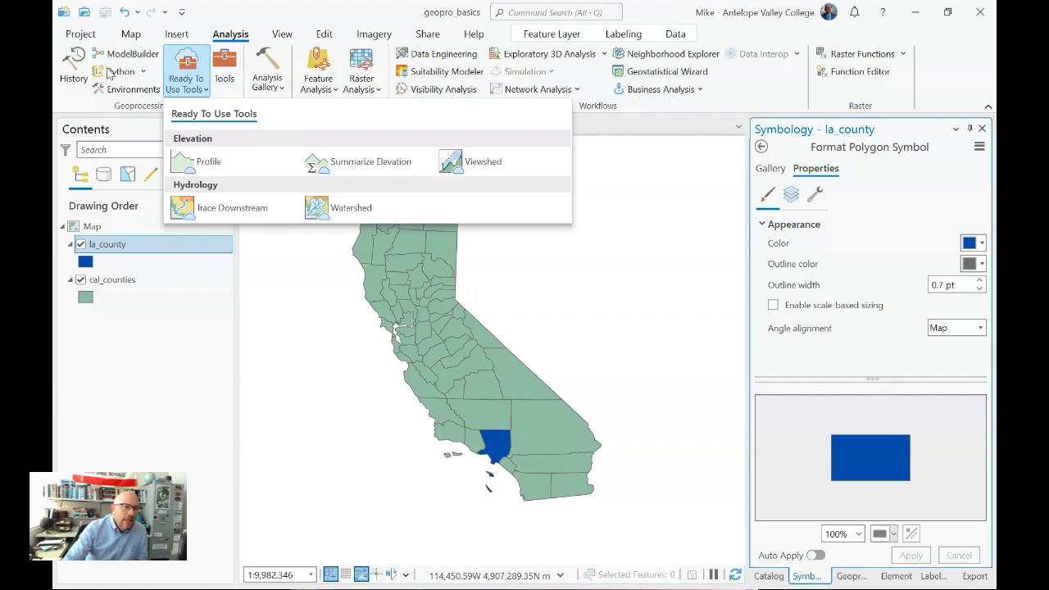
pyautogui.click(233, 66)
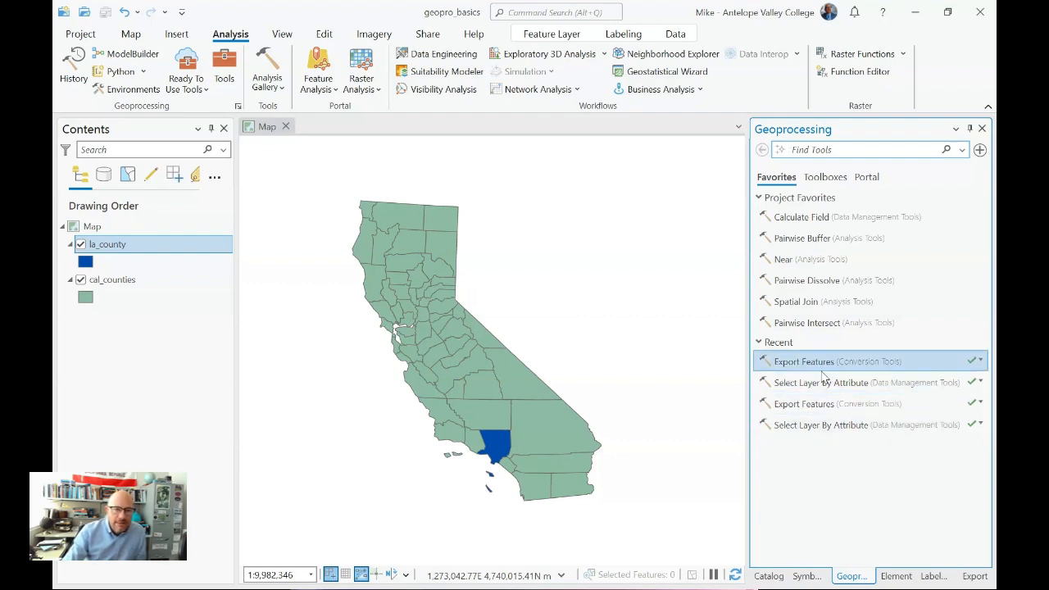
pyautogui.click(821, 178)
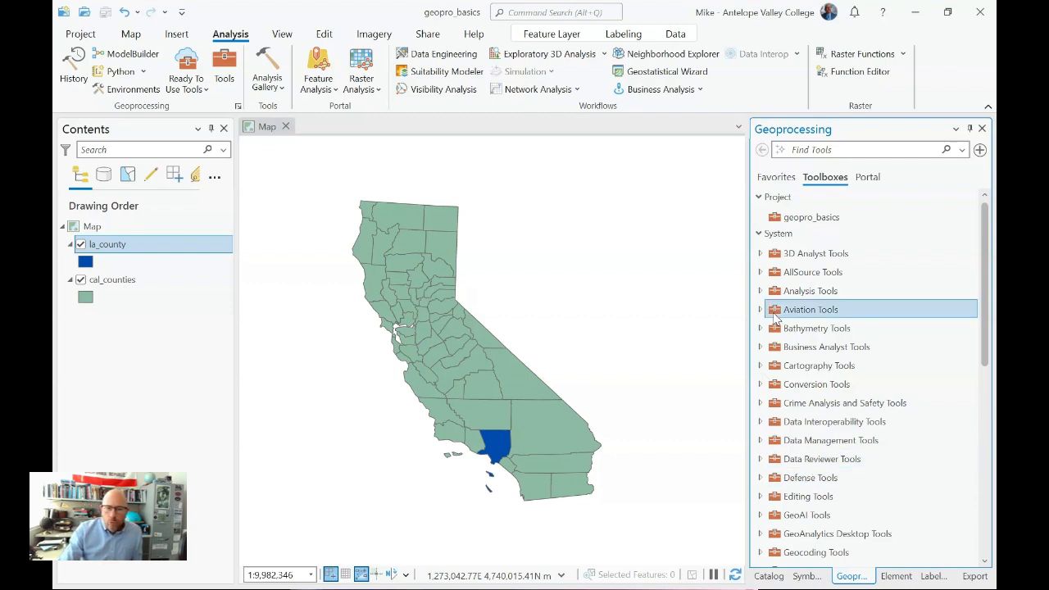
pyautogui.click(759, 292)
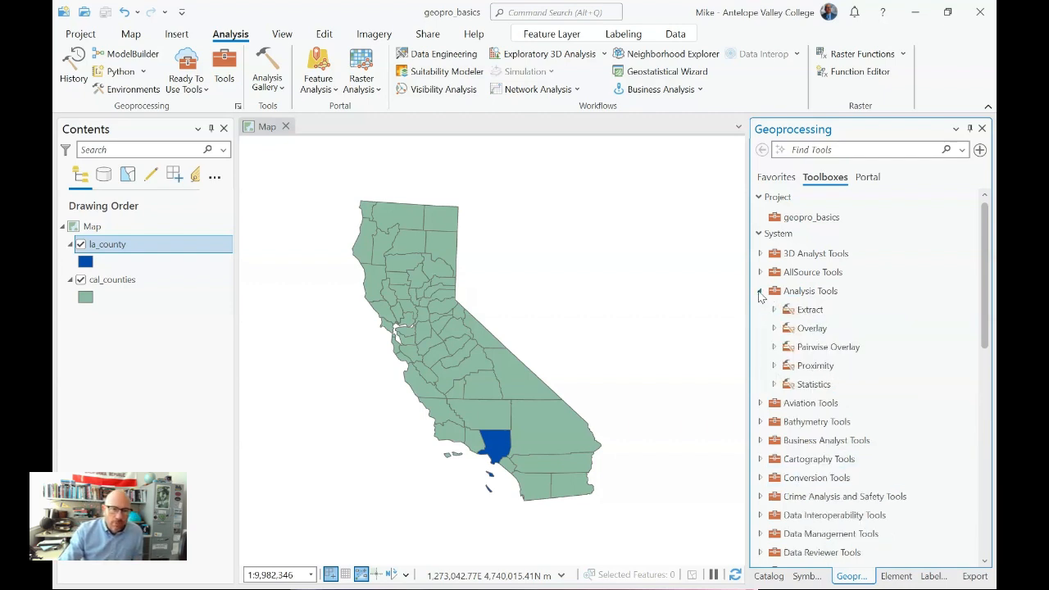
pyautogui.click(794, 309)
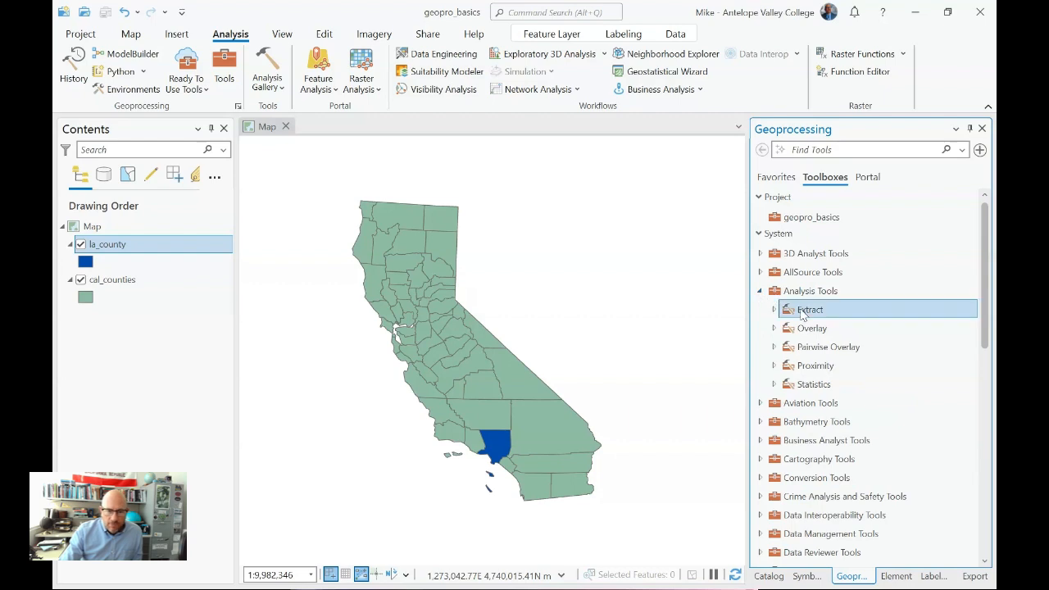
pyautogui.click(774, 310)
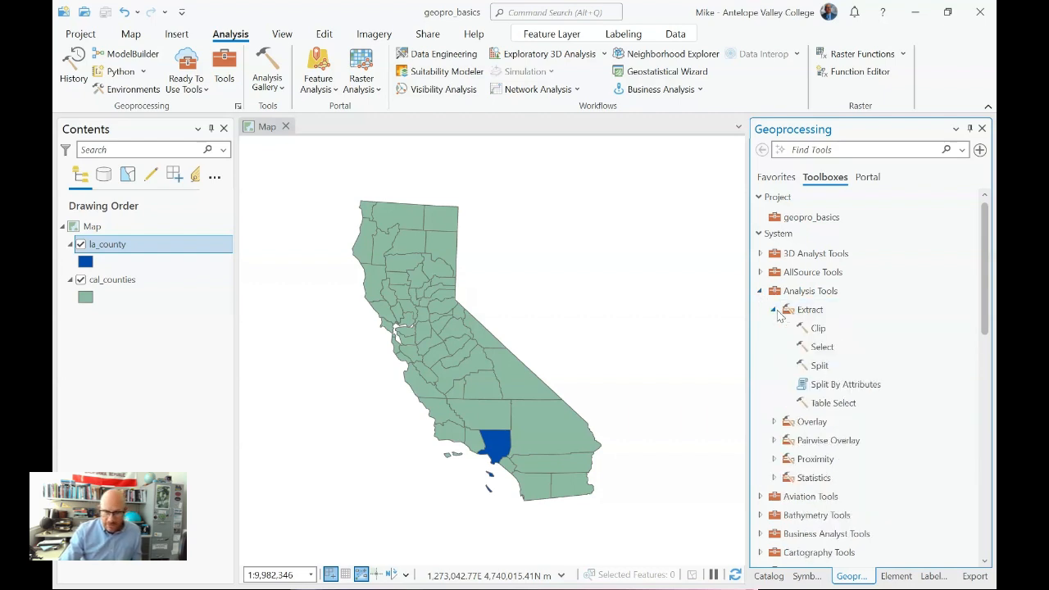
# Look over the tools in the Extract toolset and the overlay toolsets of Analysis Tools.
pyautogui.click(818, 330)
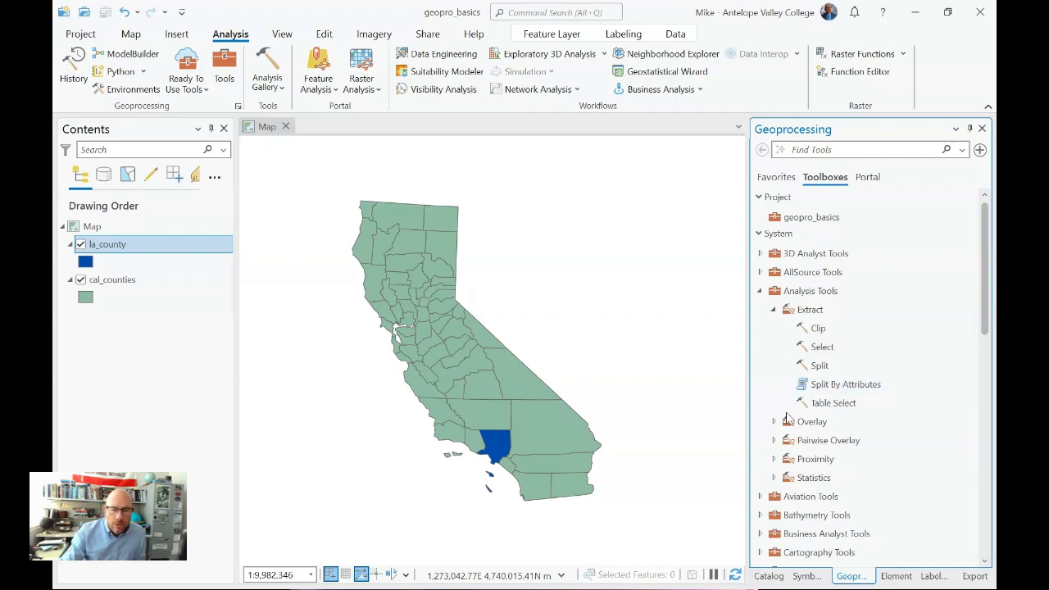
pyautogui.click(806, 388)
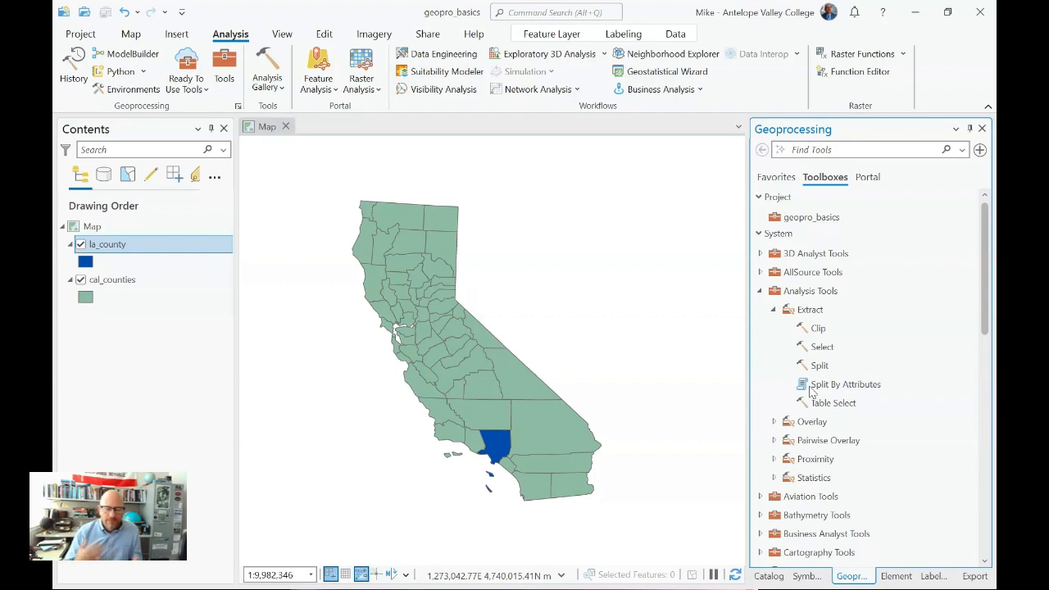
pyautogui.click(818, 368)
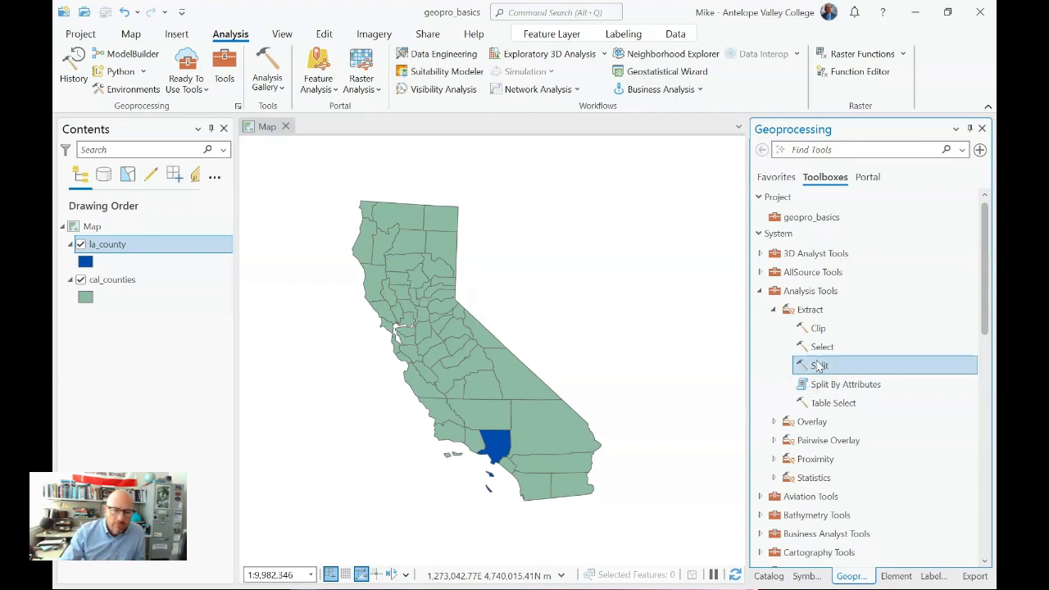
pyautogui.click(788, 423)
pyautogui.click(820, 365)
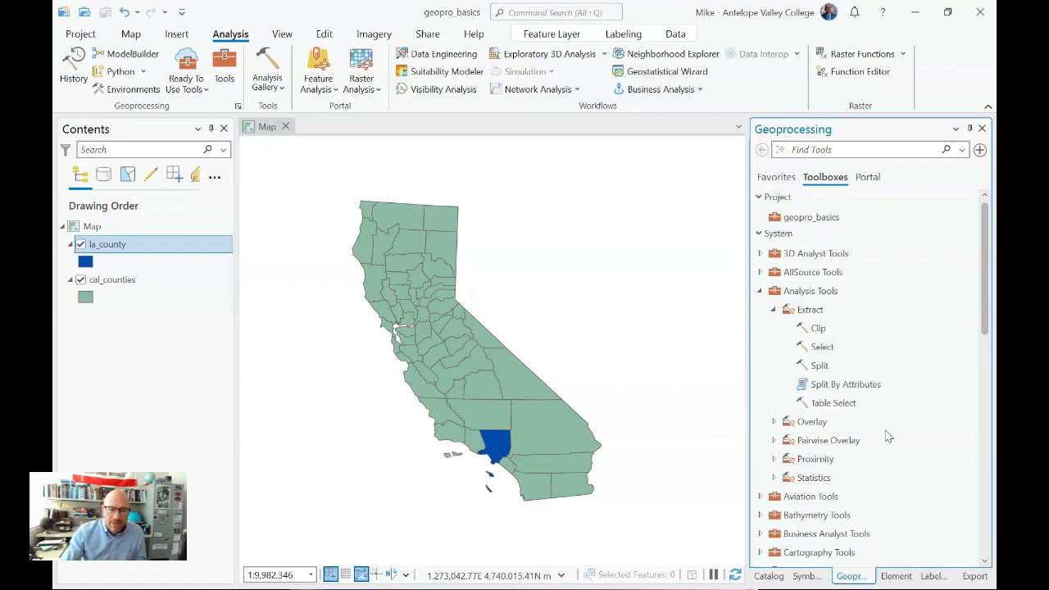
pyautogui.click(819, 391)
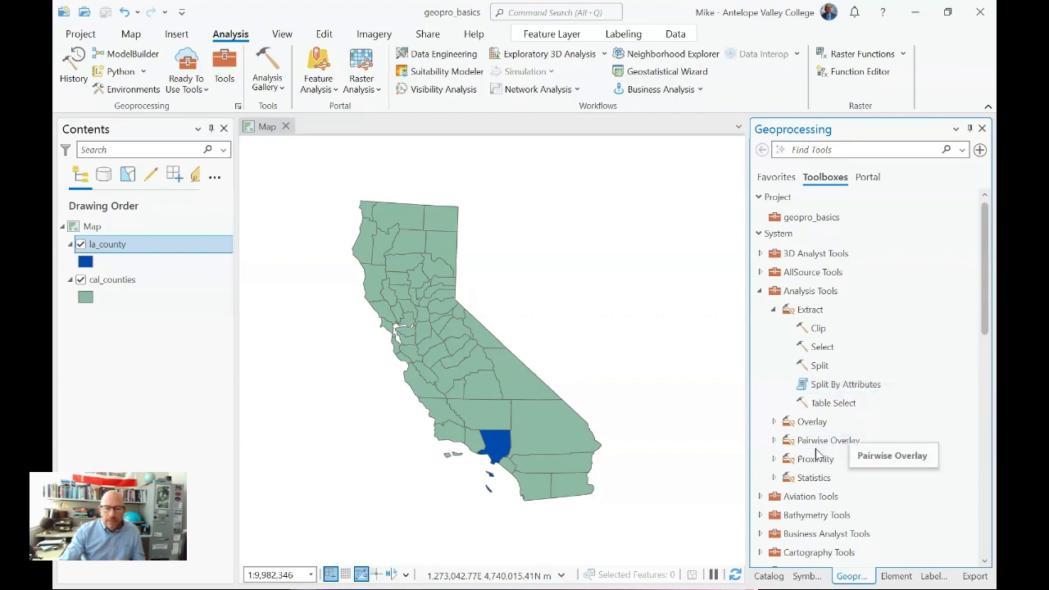
pyautogui.click(829, 351)
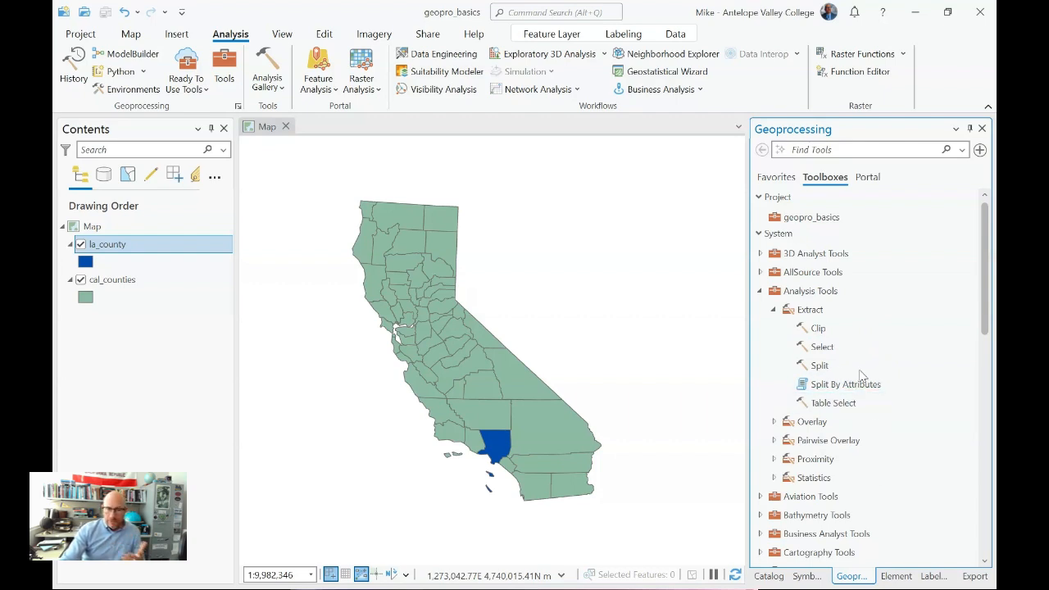
# Browse further through the system toolboxes and expand Defense Tools to view its toolsets.
pyautogui.scroll(-3, 862, 375)
pyautogui.scroll(-5, 862, 375)
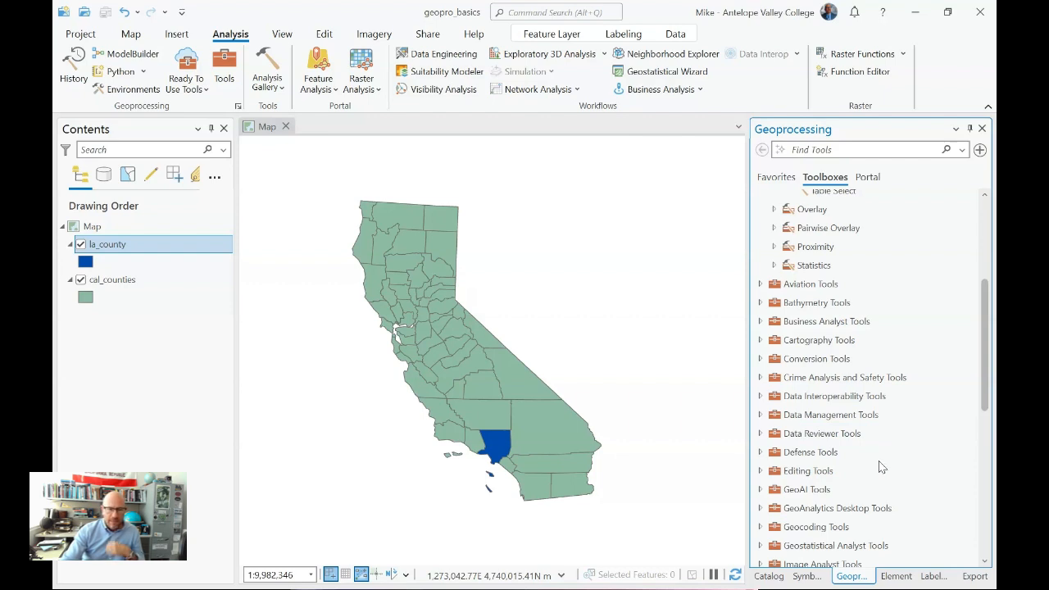
pyautogui.scroll(-1, 880, 473)
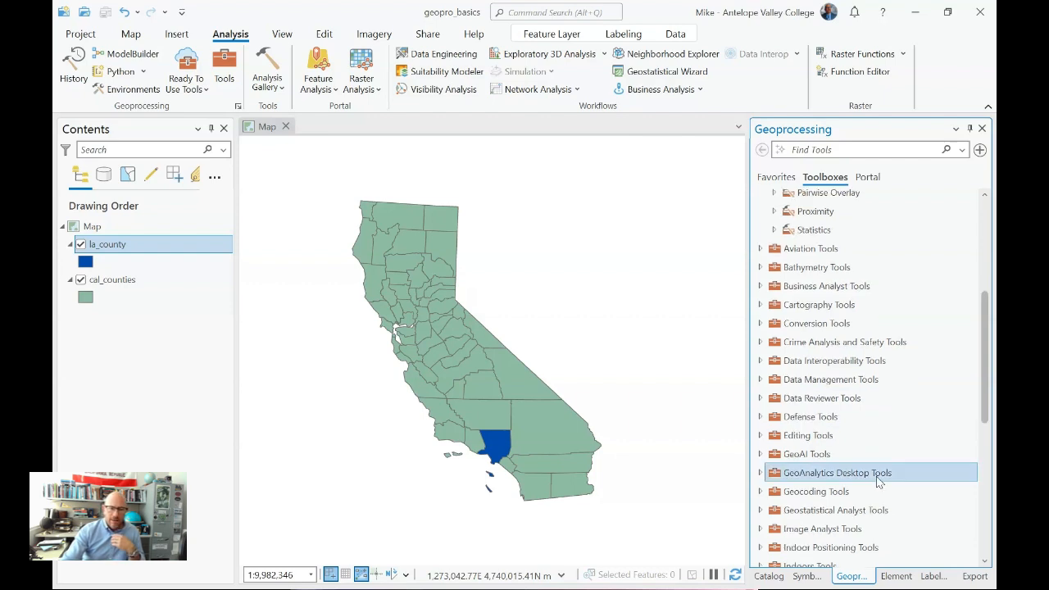
pyautogui.click(760, 417)
pyautogui.click(829, 418)
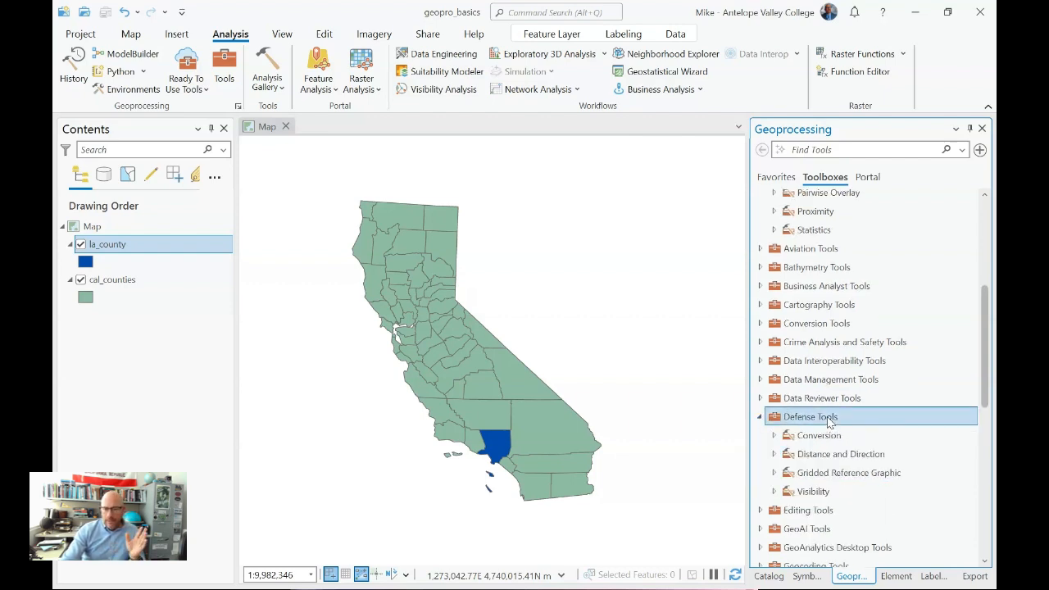
# Look over the Defense Tools toolsets and browse through the remaining system toolboxes down to Spatial Analyst Tools.
pyautogui.click(813, 435)
pyautogui.click(826, 418)
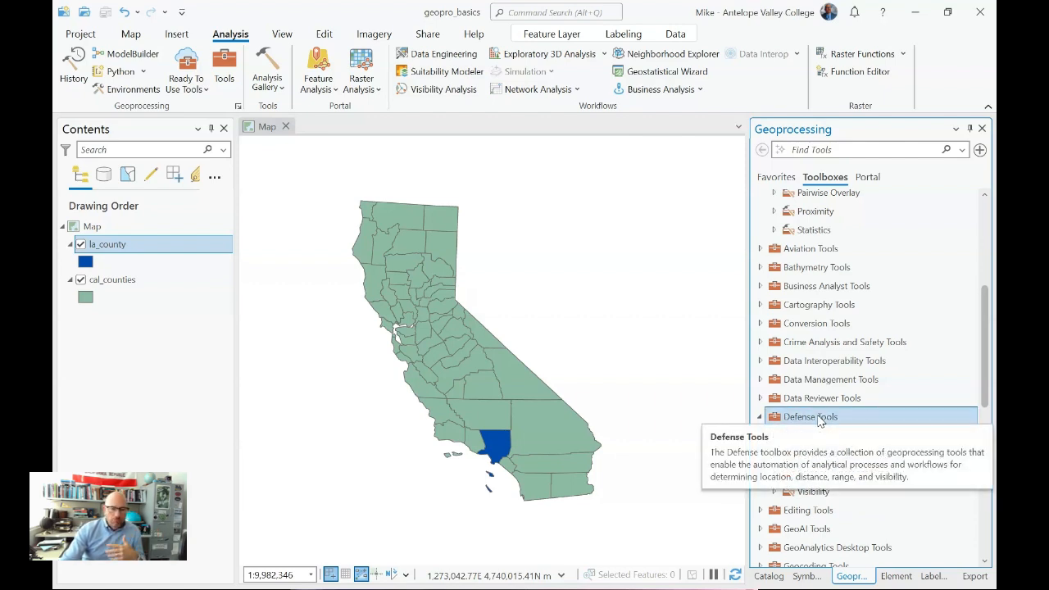
pyautogui.scroll(-2, 852, 475)
pyautogui.scroll(-2, 844, 491)
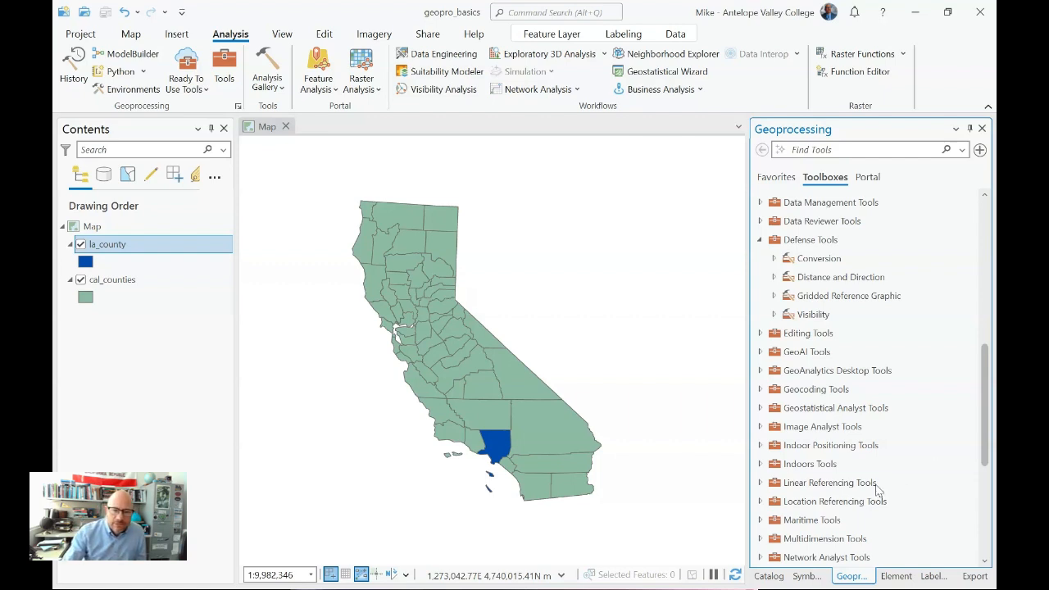
pyautogui.scroll(-1, 898, 416)
pyautogui.scroll(-5, 898, 419)
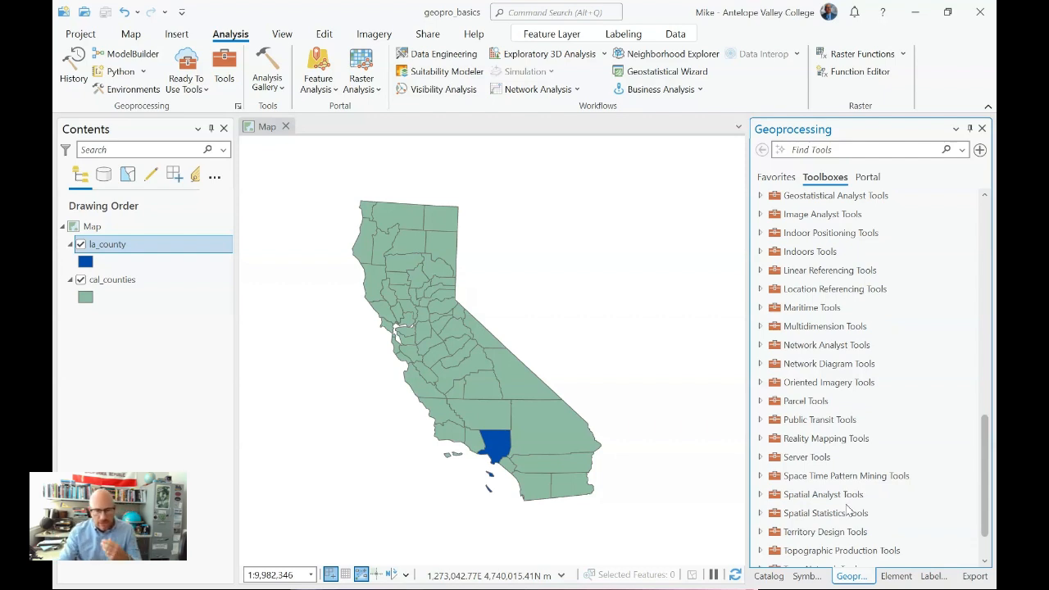
# Expand Spatial Analyst Tools, look over its toolsets, and return to the Extract toolset in Analysis Tools.
pyautogui.click(840, 495)
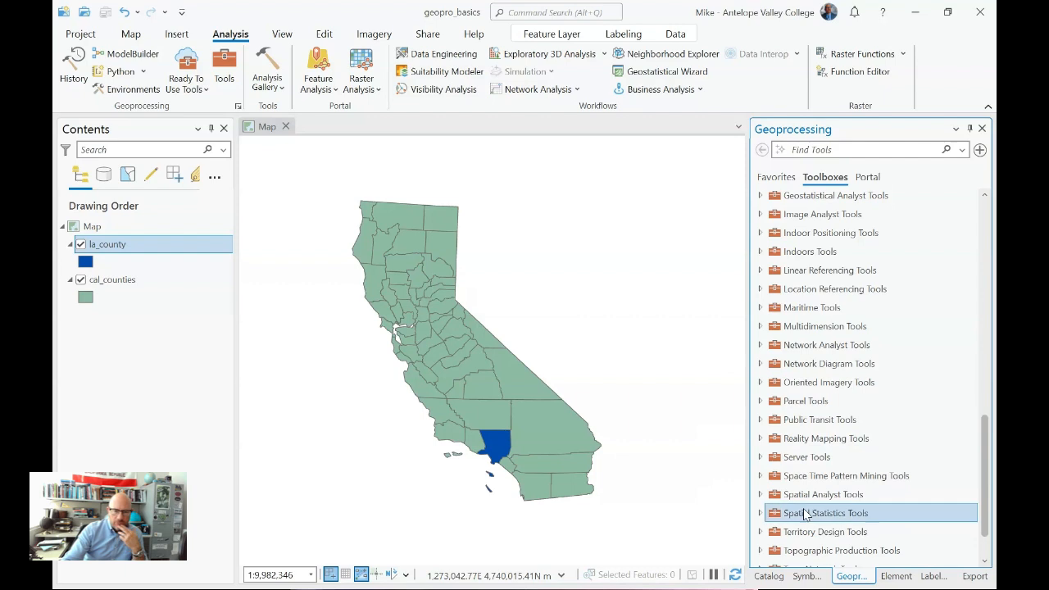
pyautogui.click(762, 495)
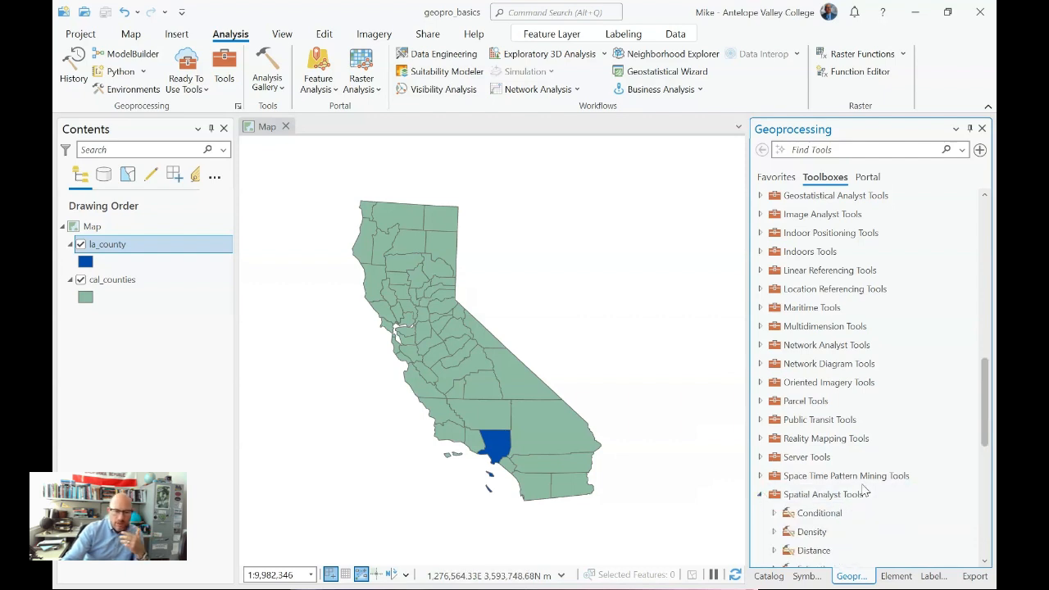
pyautogui.scroll(-2, 867, 497)
pyautogui.scroll(-2, 867, 500)
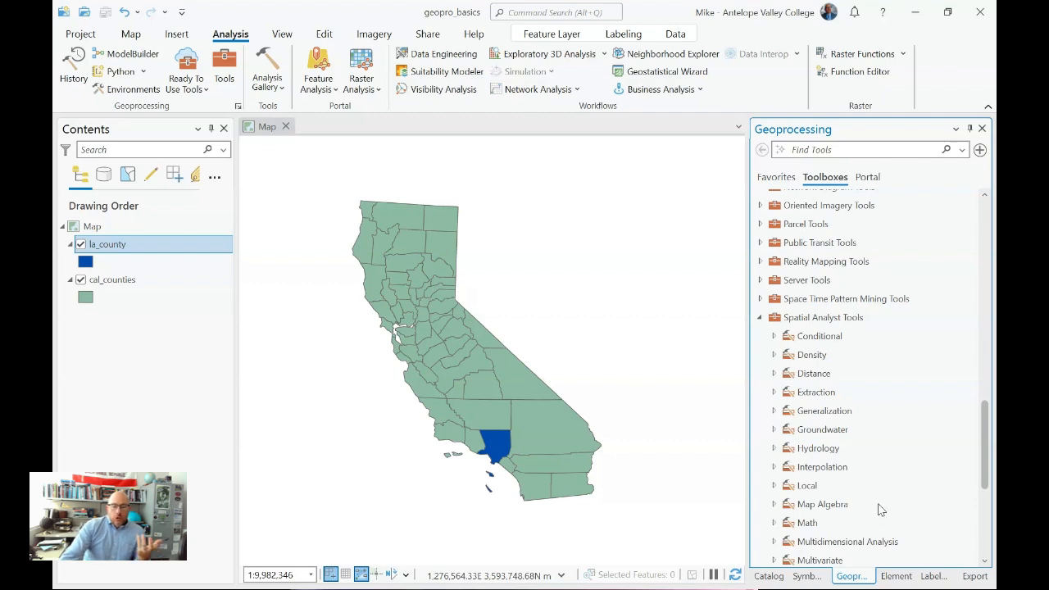
pyautogui.scroll(-1, 848, 526)
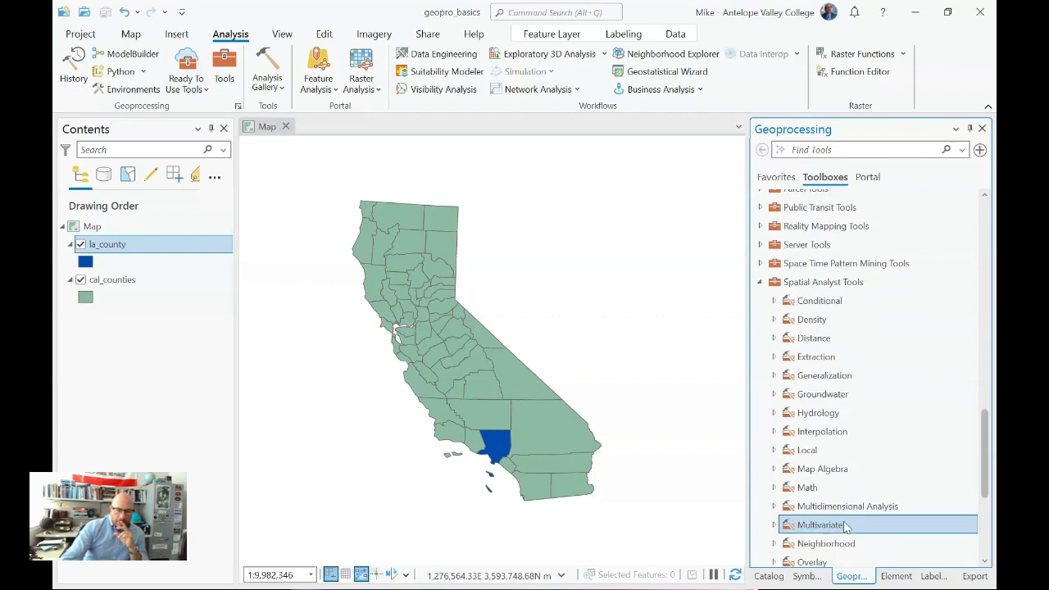
pyautogui.scroll(-2, 847, 526)
pyautogui.scroll(3, 856, 521)
pyautogui.scroll(10, 862, 516)
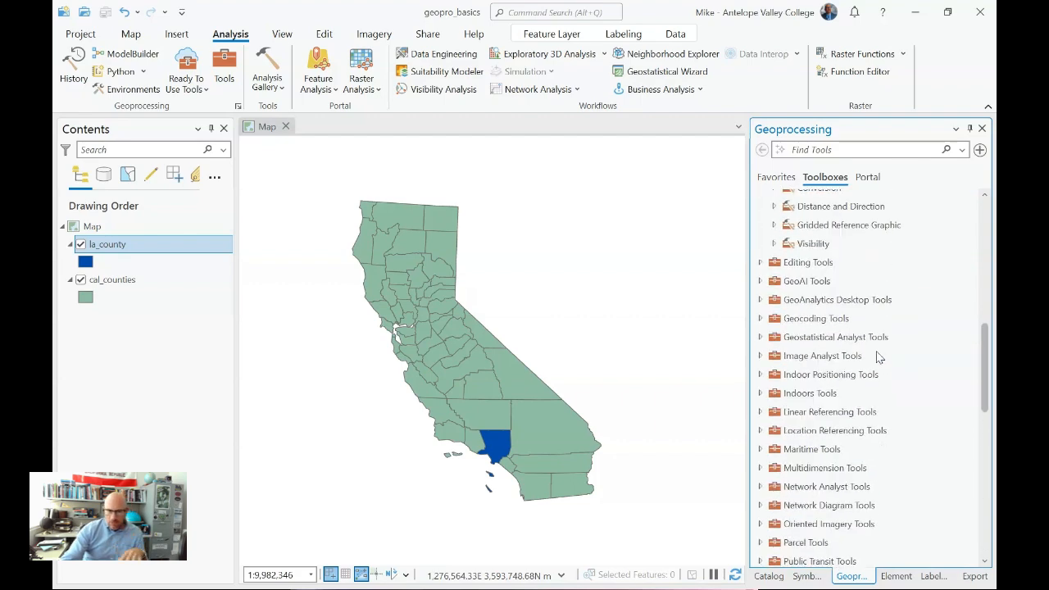
pyautogui.scroll(4, 856, 307)
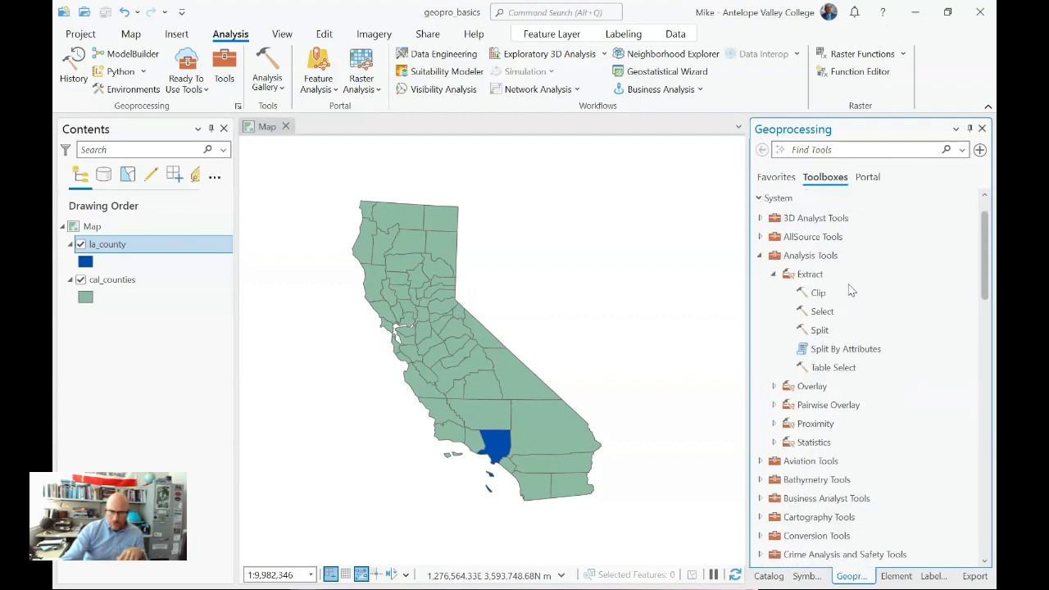
# Search the geoprocessing tools for "dis" and look through the matching tools.
pyautogui.click(871, 150)
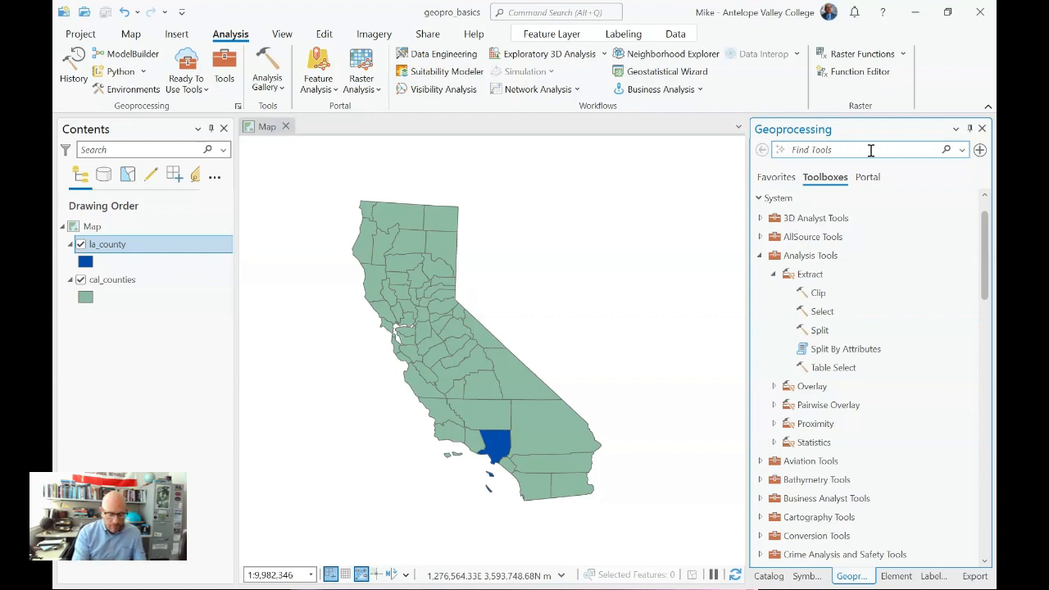
pyautogui.write('dis')
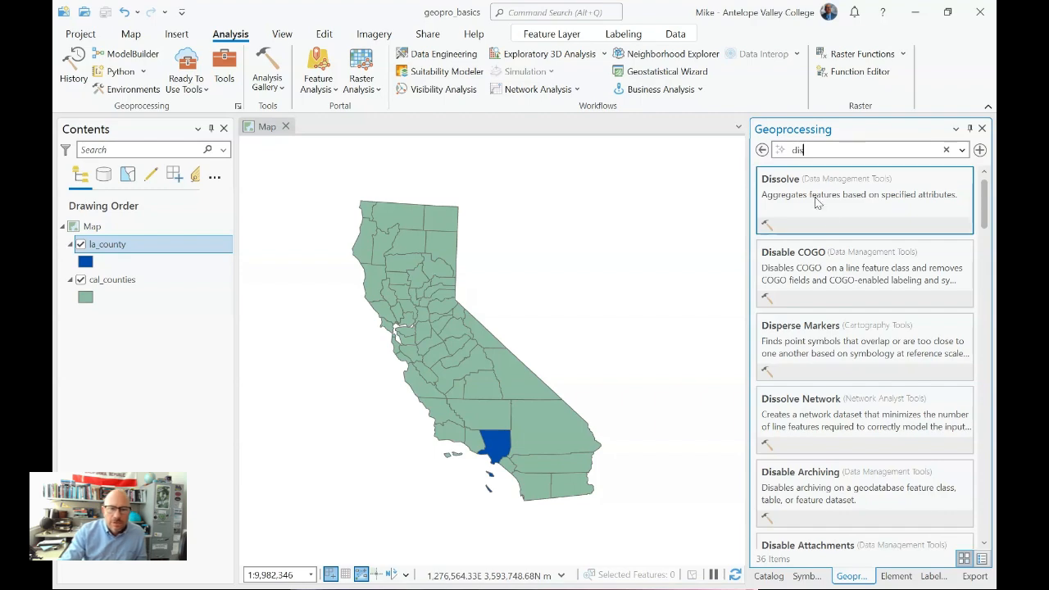
pyautogui.scroll(-3, 873, 278)
pyautogui.scroll(3, 860, 266)
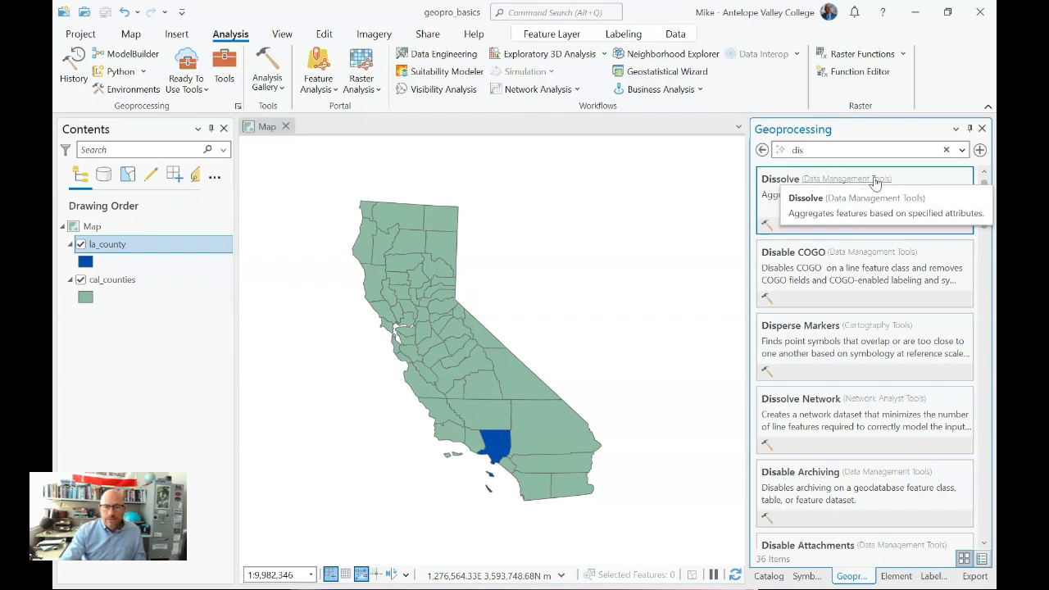
# Reveal the Dissolve tool in its parent toolbox, Data Management Tools, and select it in the Generalization toolset.
pyautogui.click(874, 181)
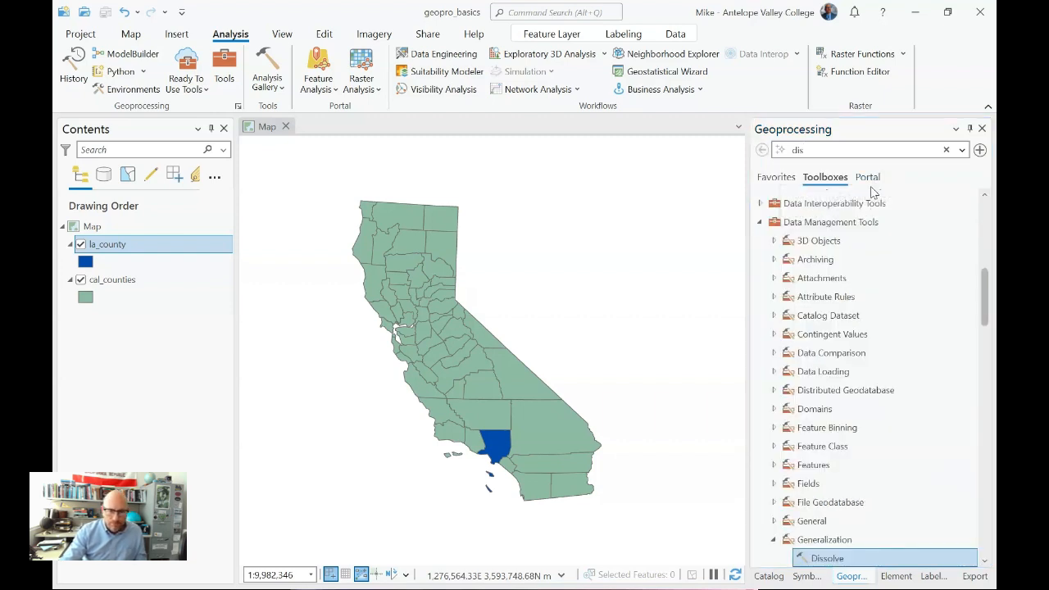
pyautogui.scroll(-2, 890, 425)
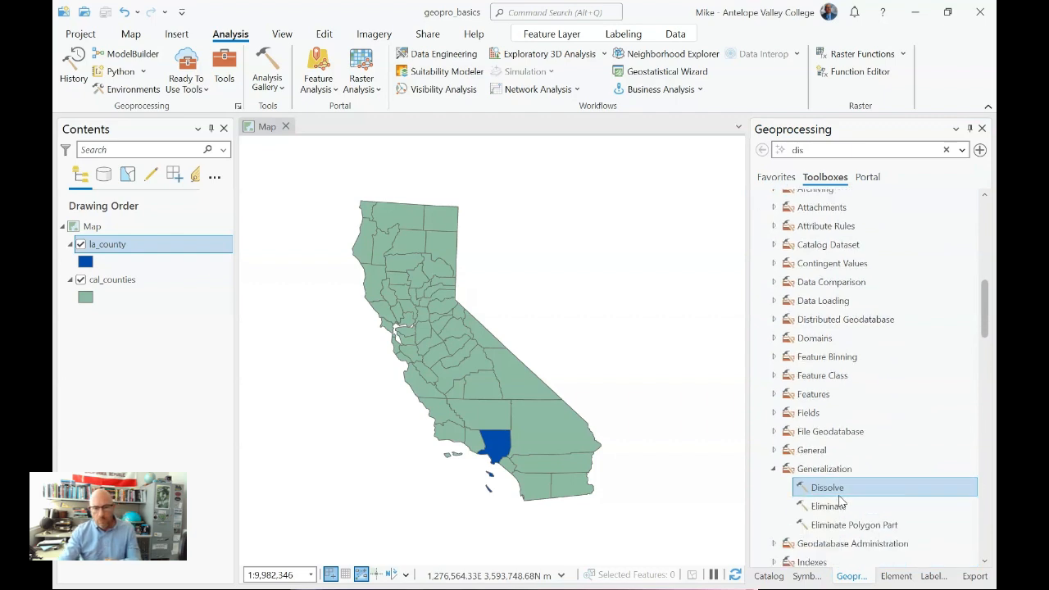
pyautogui.scroll(3, 904, 473)
pyautogui.click(860, 295)
pyautogui.scroll(-2, 868, 401)
pyautogui.click(836, 472)
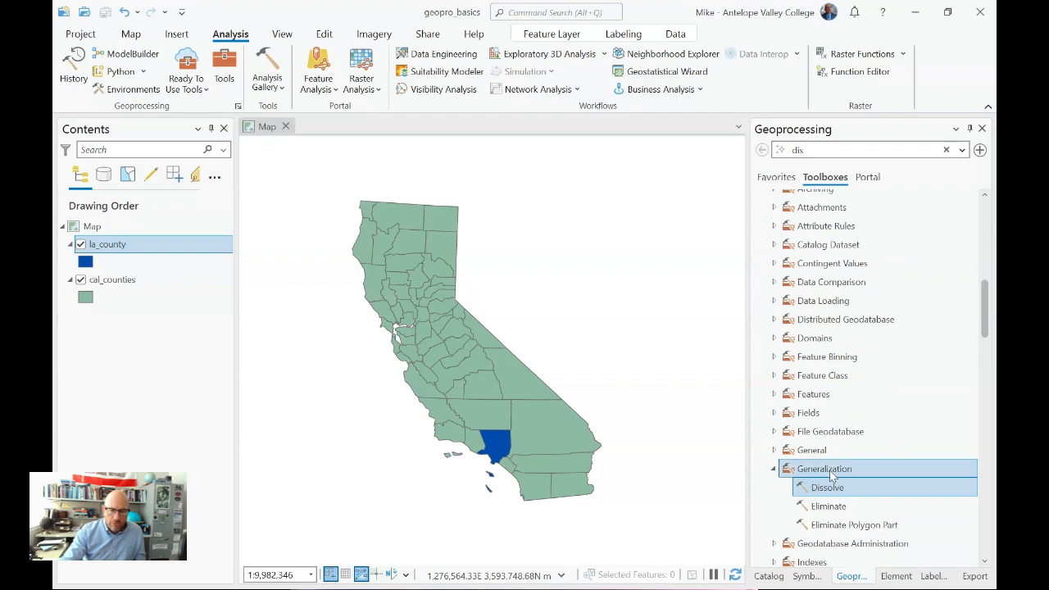
pyautogui.click(838, 488)
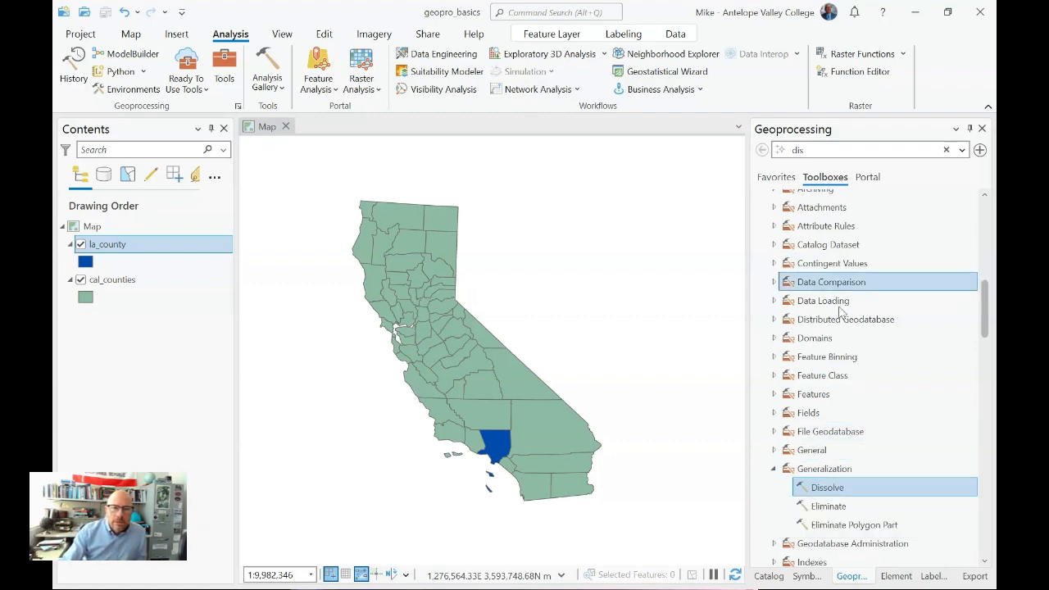
# Search the tools for "diss", open Dissolve from the results, and return to the toolbox tree.
pyautogui.click(811, 149)
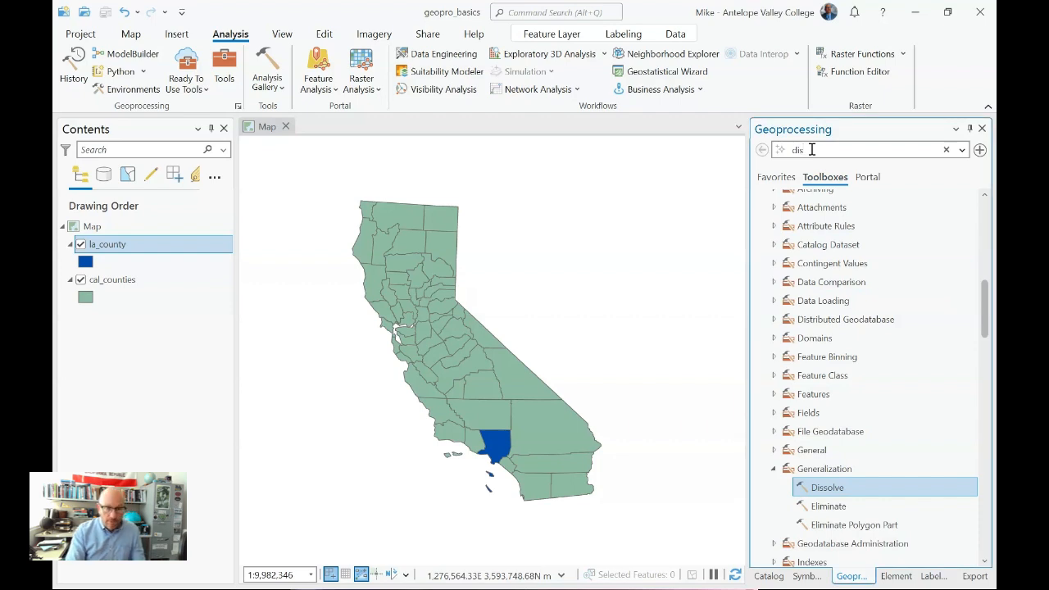
pyautogui.write('s')
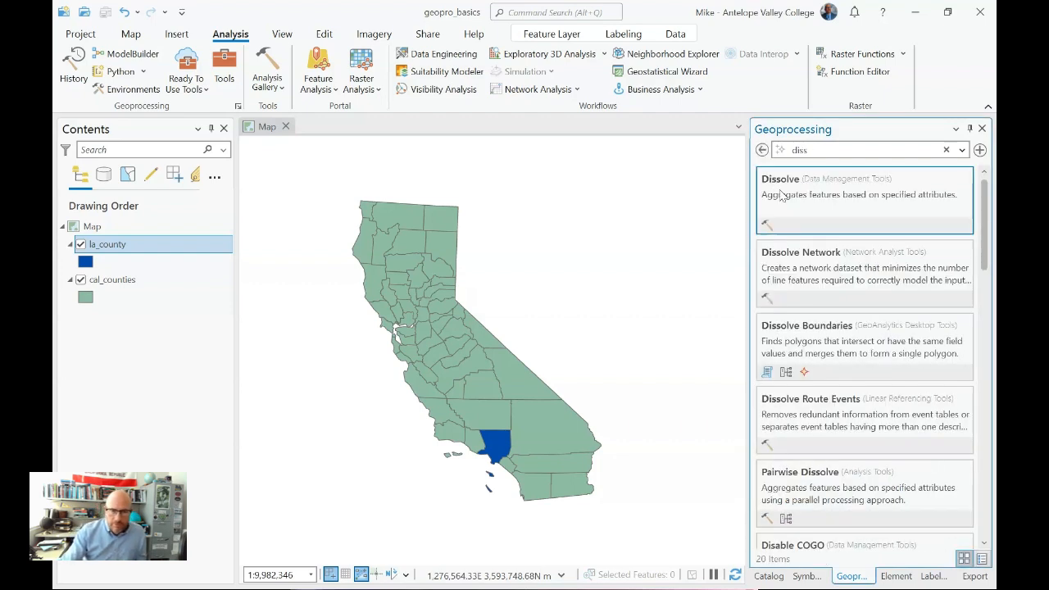
pyautogui.moveTo(782, 195)
pyautogui.mouseDown()
pyautogui.moveTo(780, 187)
pyautogui.moveTo(769, 200)
pyautogui.mouseUp()
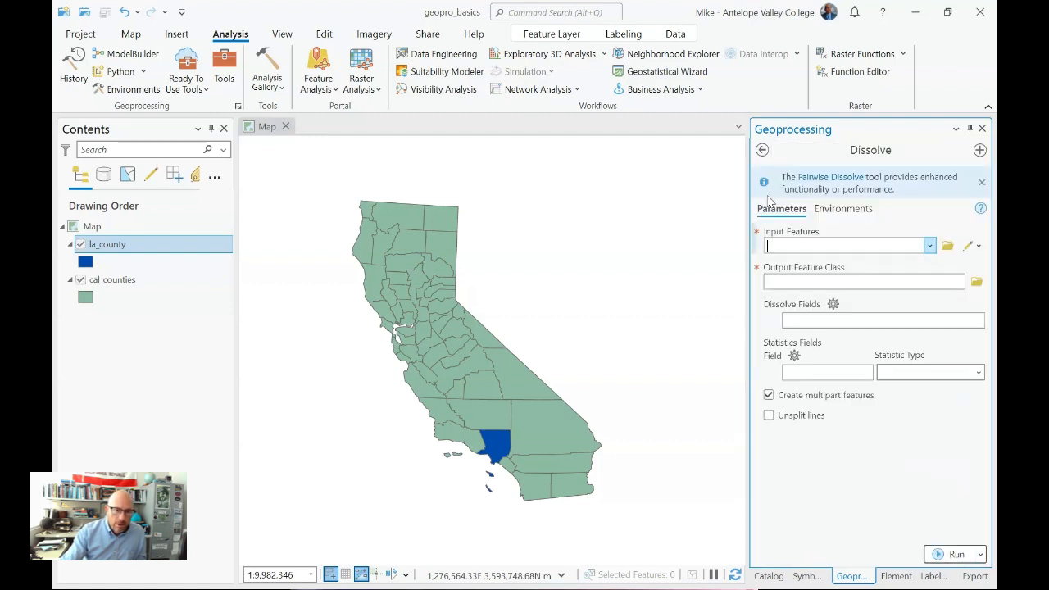
pyautogui.click(761, 150)
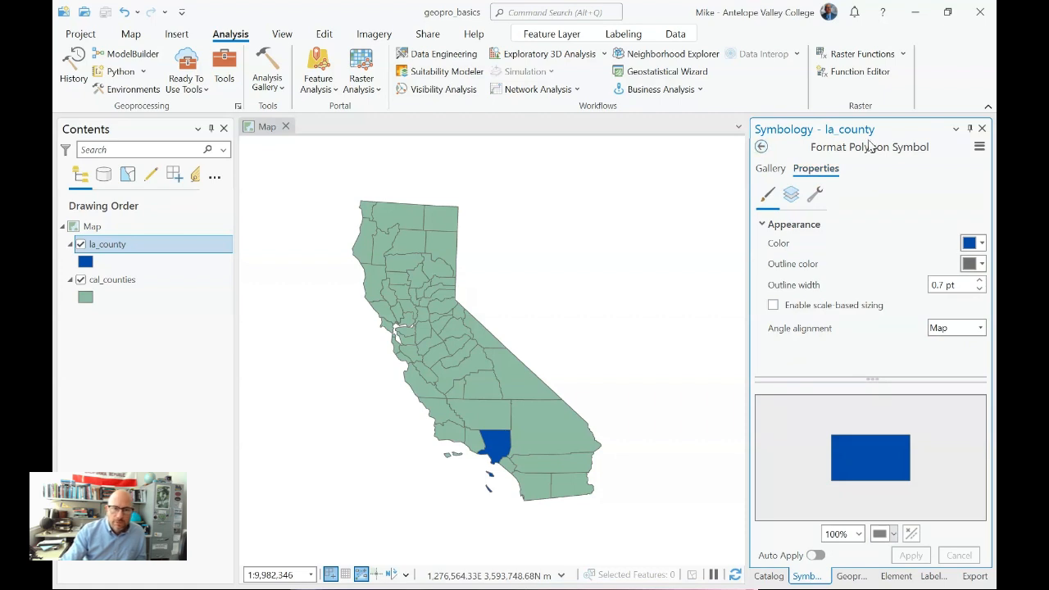
pyautogui.click(227, 77)
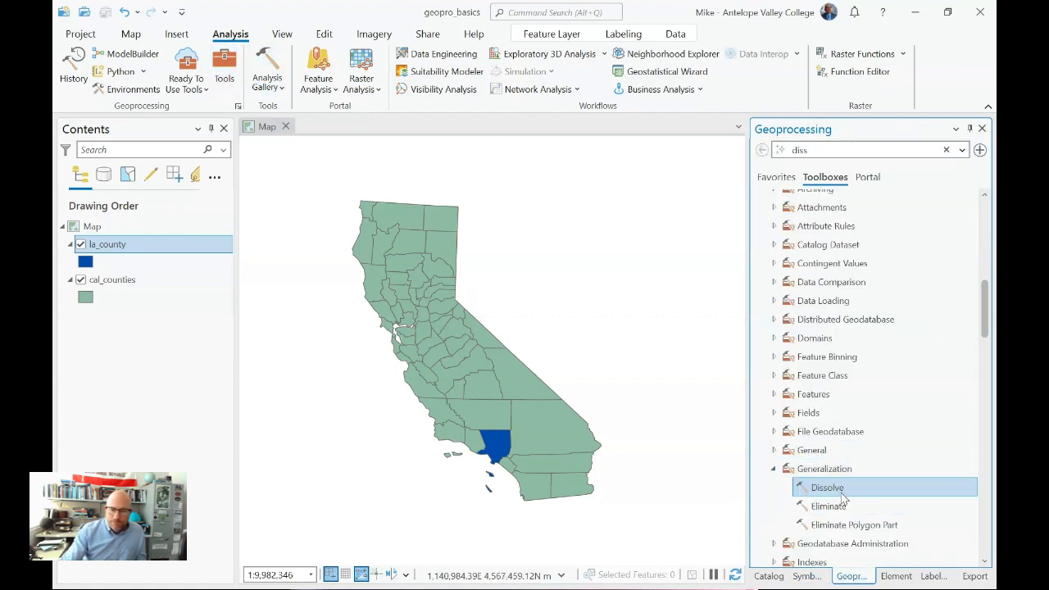
# Open the Dissolve tool from the Generalization toolset and set its input features to cal_counties.
pyautogui.doubleClick(841, 488)
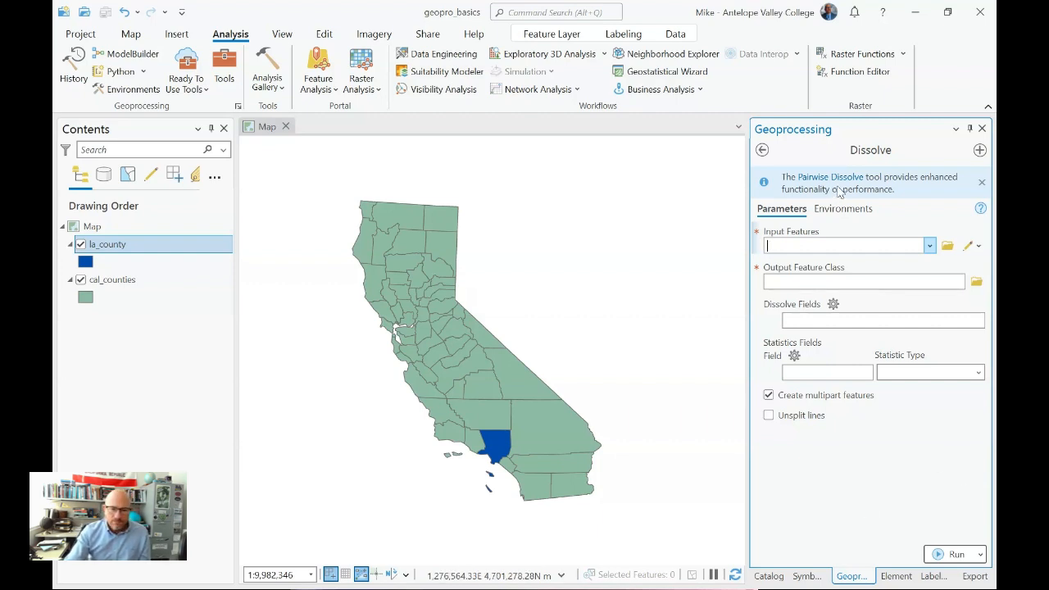
pyautogui.moveTo(980, 214)
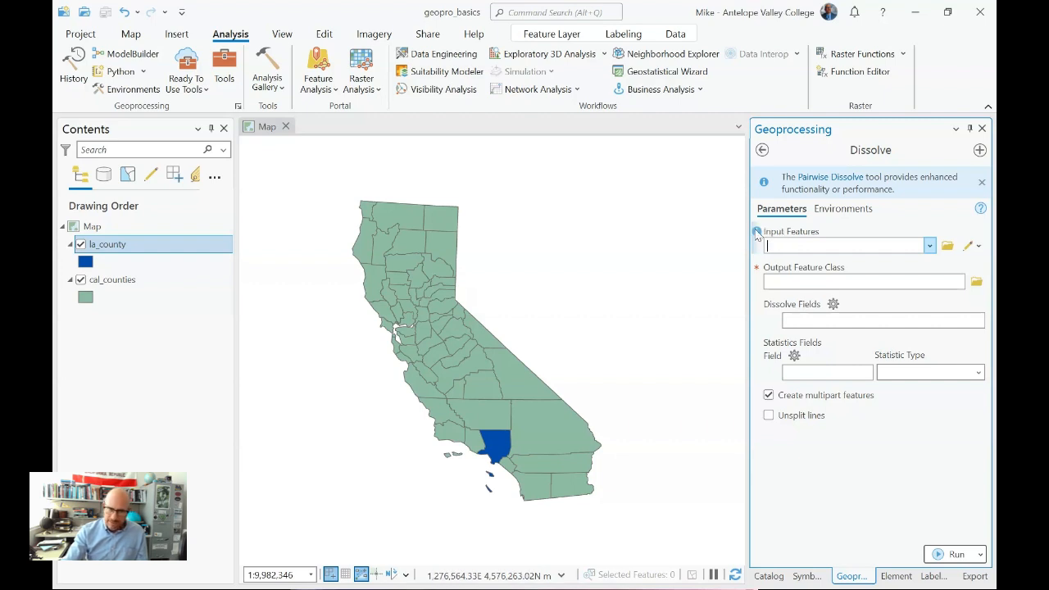
pyautogui.moveTo(757, 233)
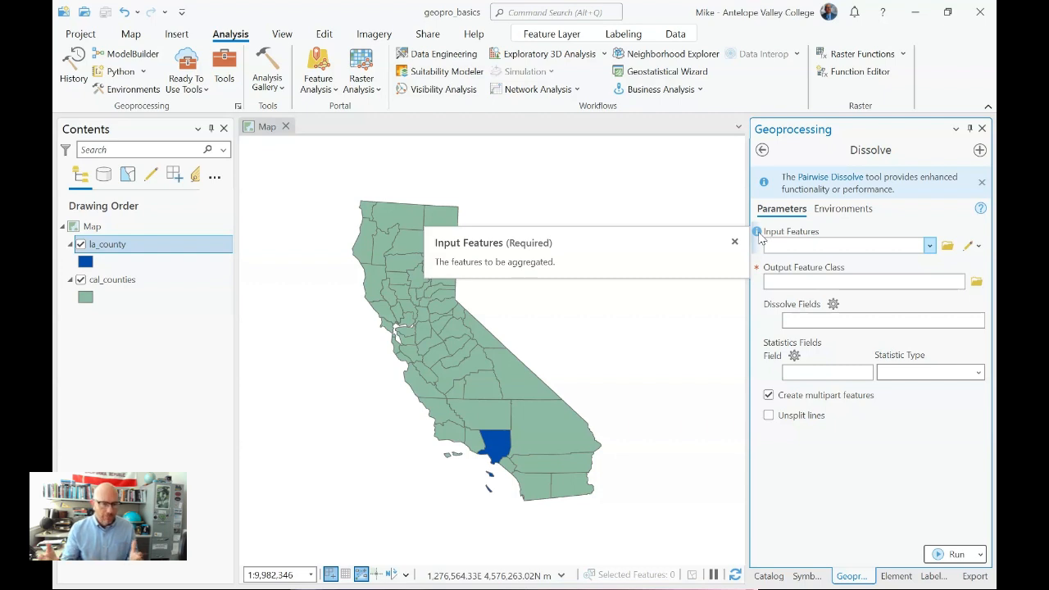
pyautogui.click(930, 245)
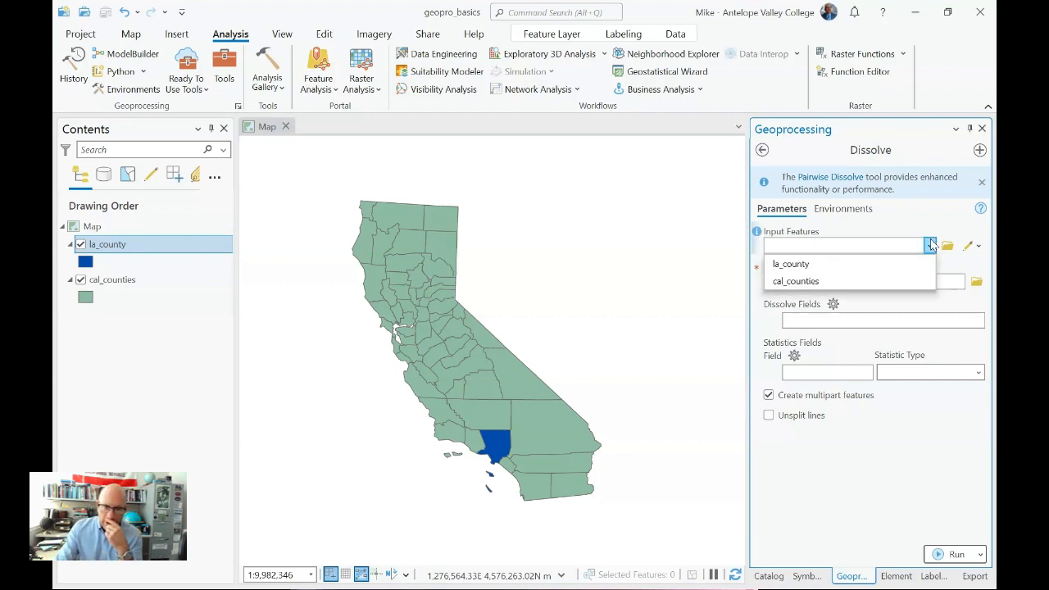
pyautogui.click(863, 277)
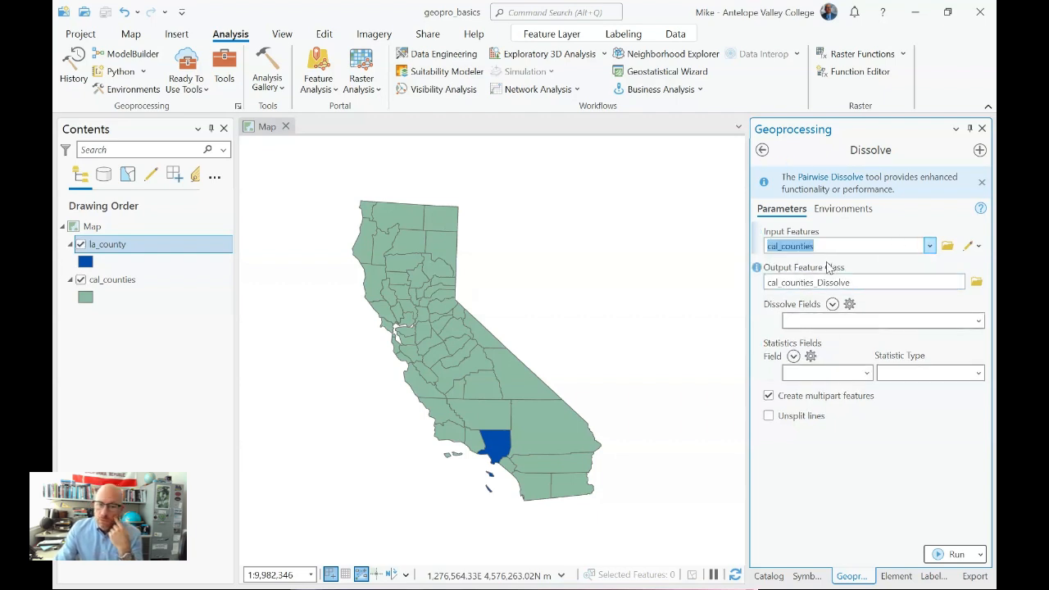
# Name the Dissolve output feature class california, keeping it in the geopro_basics geodatabase.
pyautogui.moveTo(757, 274)
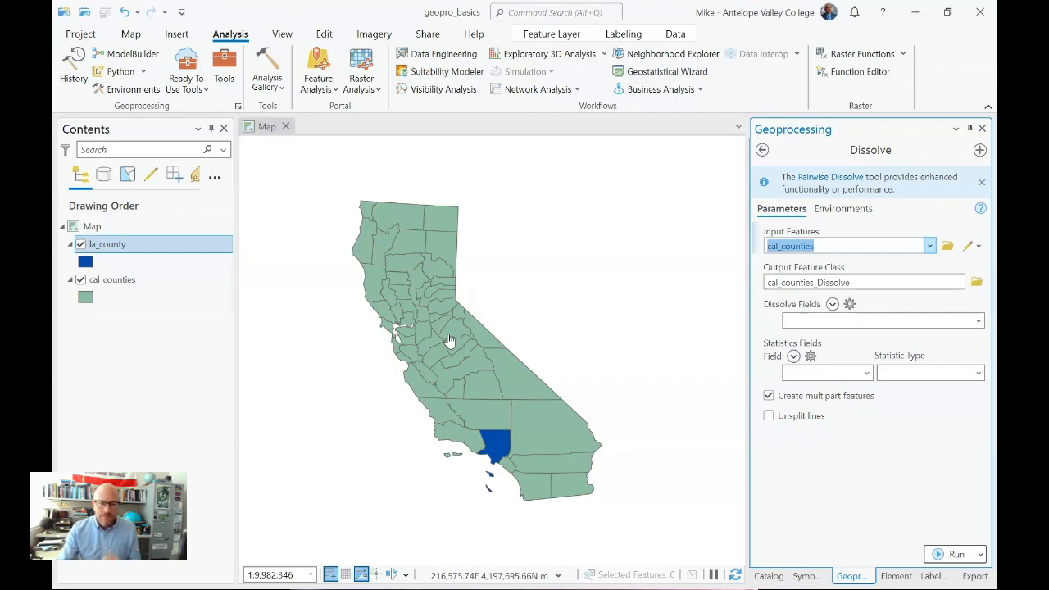
pyautogui.click(885, 281)
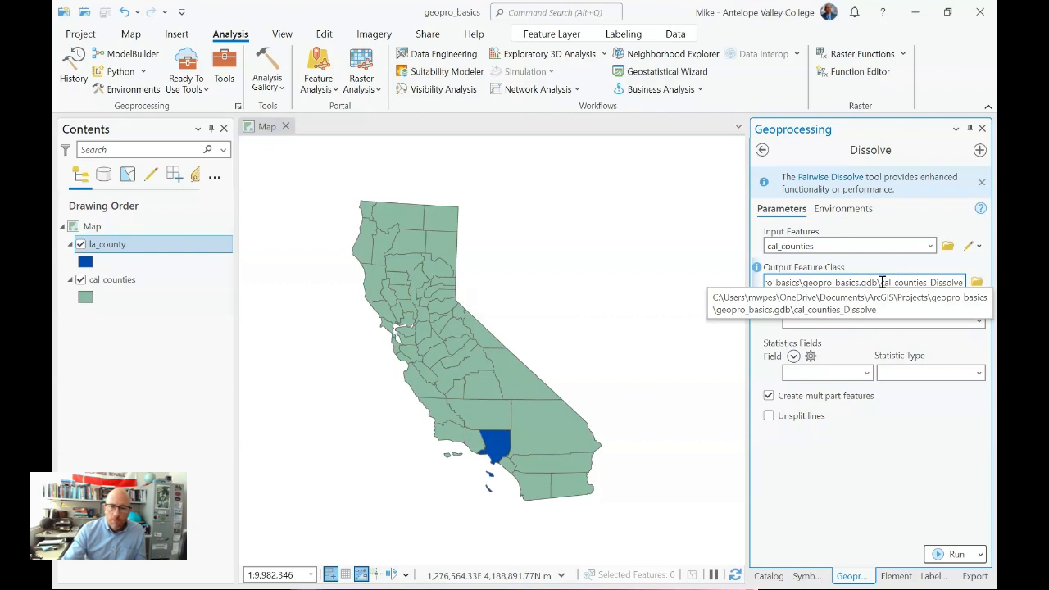
pyautogui.moveTo(881, 283); pyautogui.dragTo(970, 282)
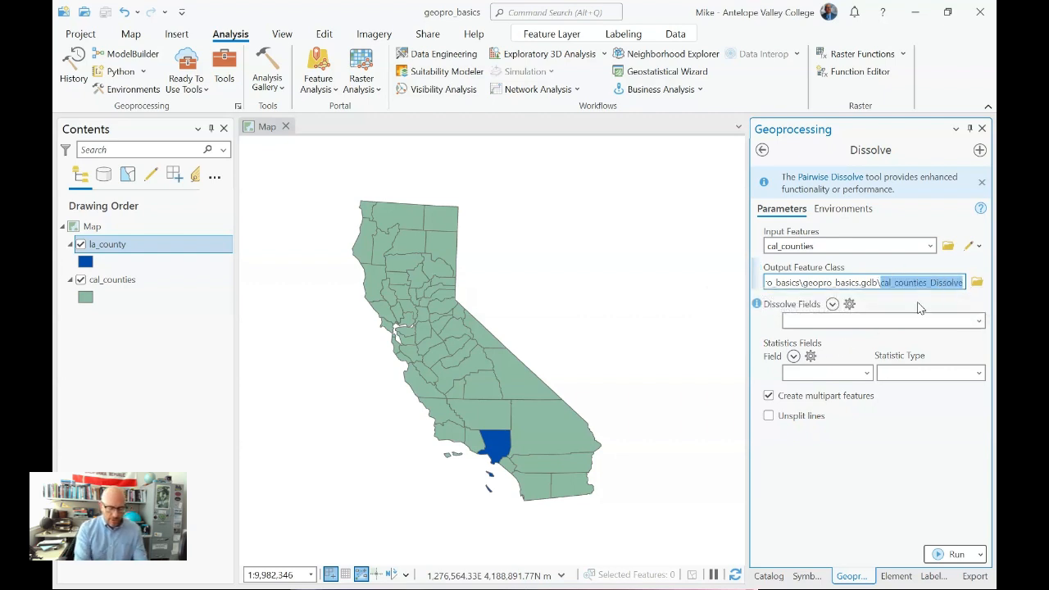
pyautogui.write('california')
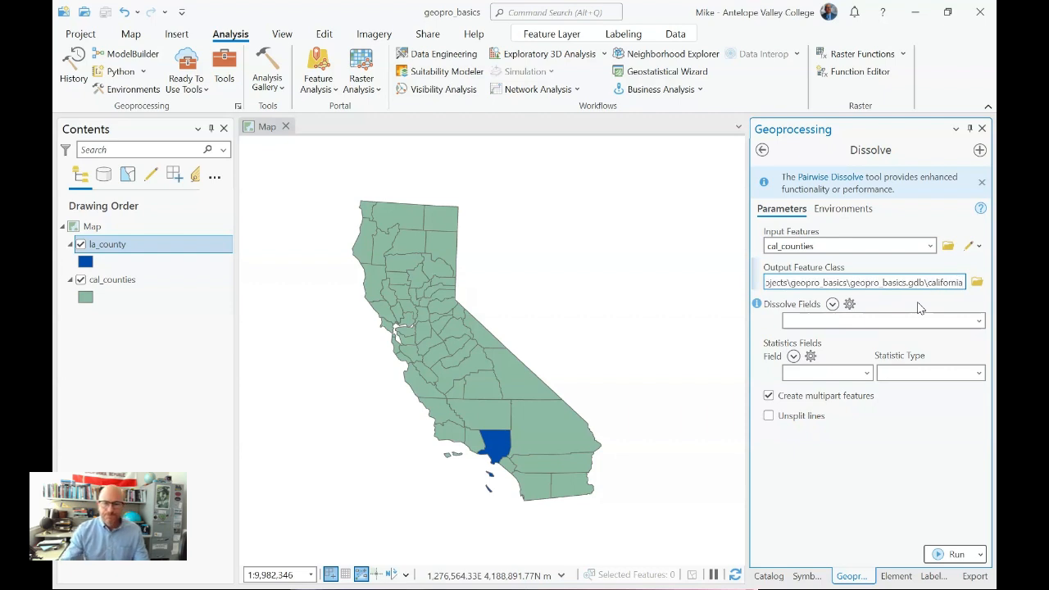
pyautogui.click(915, 304)
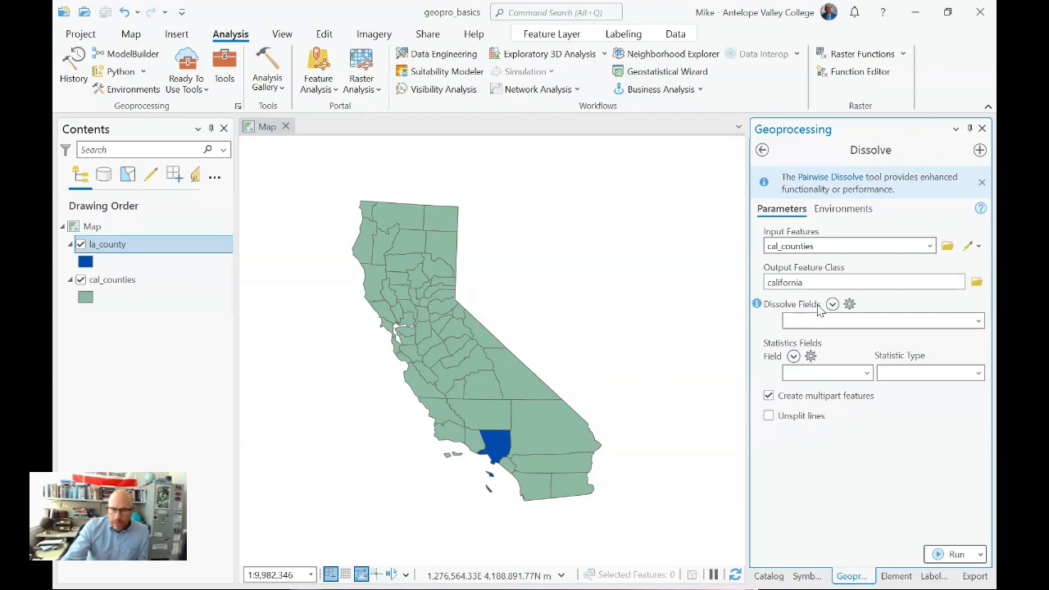
# Examine the available dissolve fields in both the single-field and multiple-field lists without adding any.
pyautogui.click(978, 320)
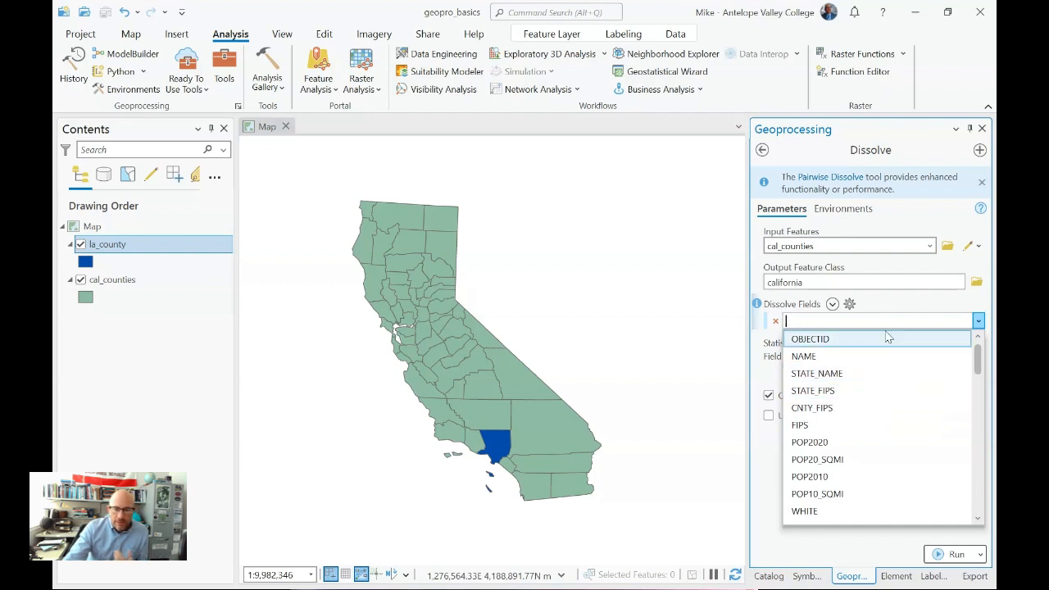
pyautogui.click(897, 301)
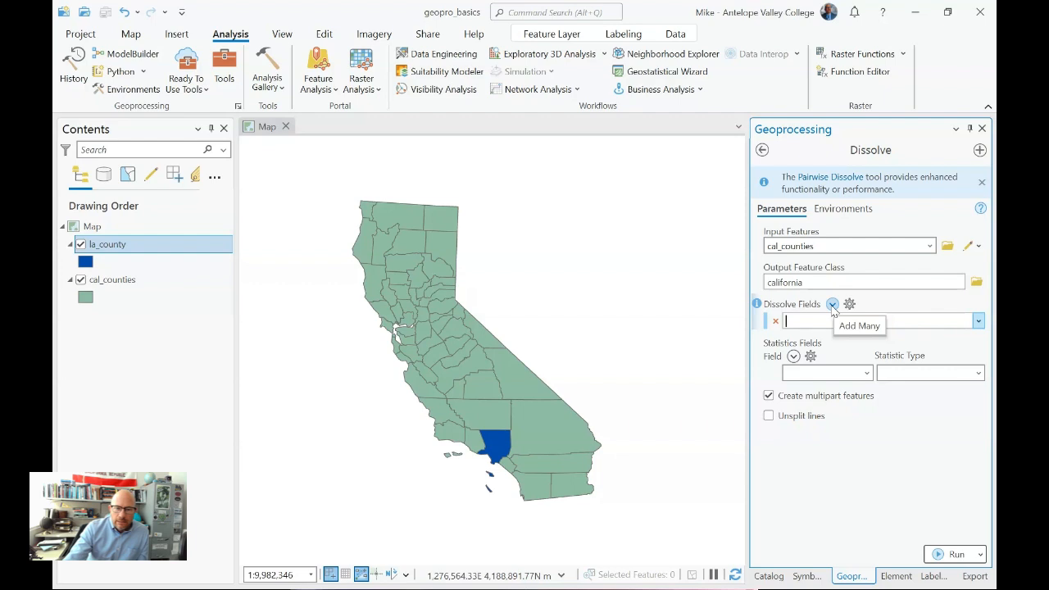
pyautogui.click(832, 305)
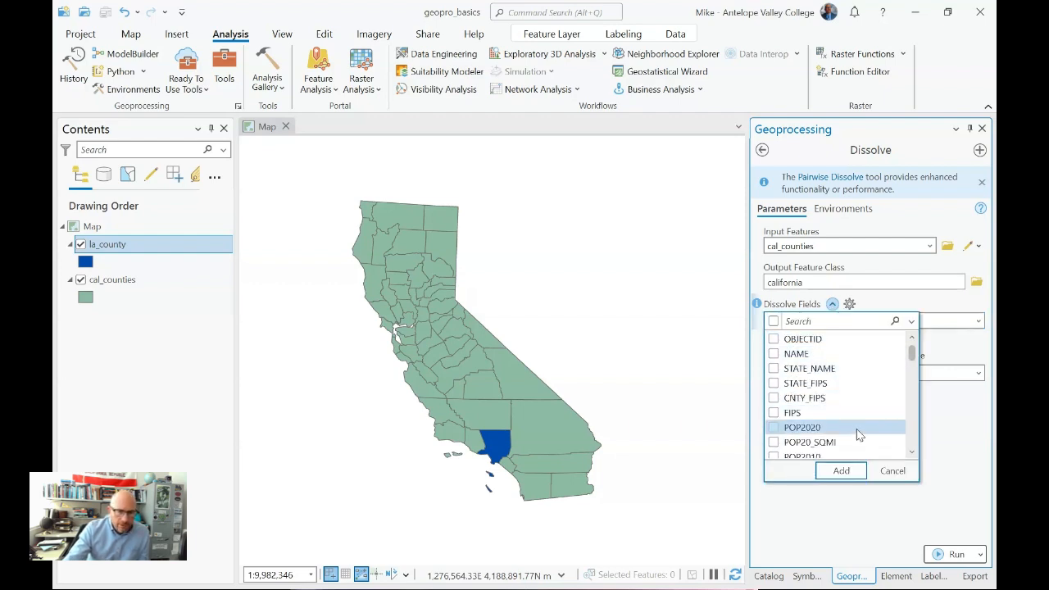
pyautogui.click(966, 424)
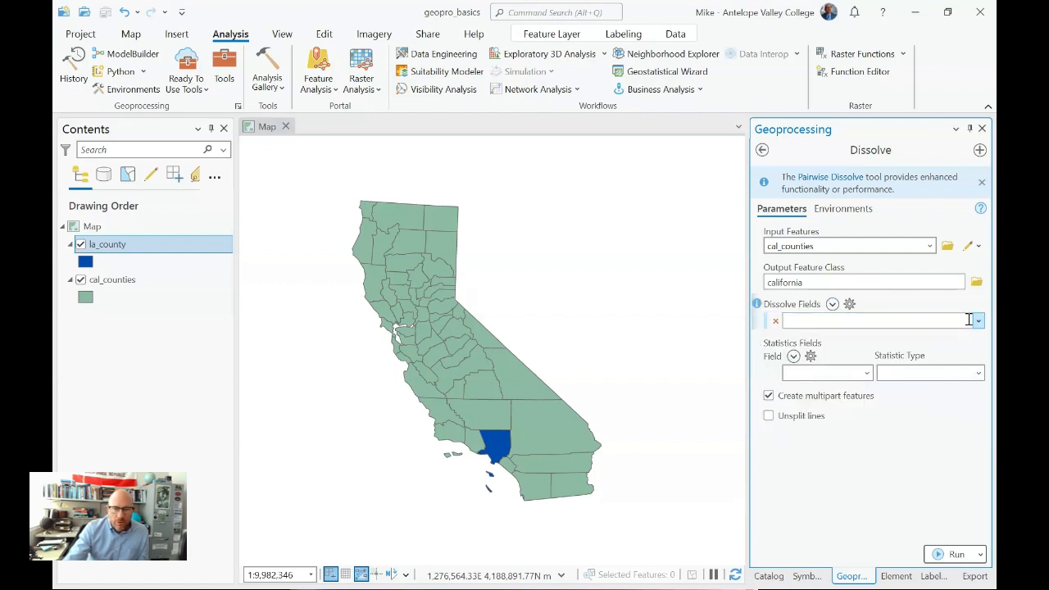
# Choose STATE_NAME as the dissolve field and run Dissolve on cal_counties.
pyautogui.click(977, 321)
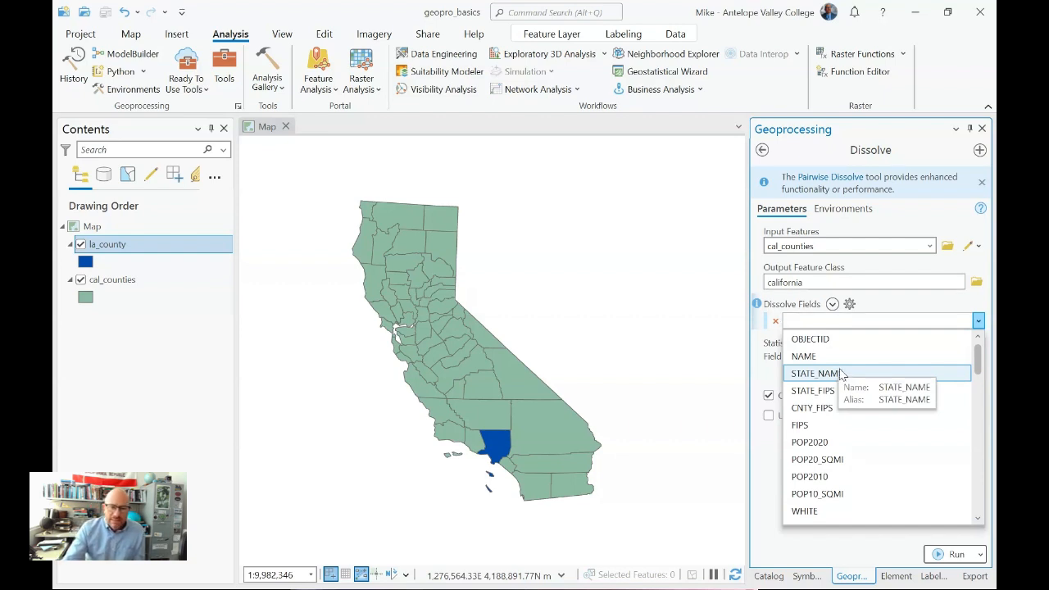
pyautogui.click(842, 374)
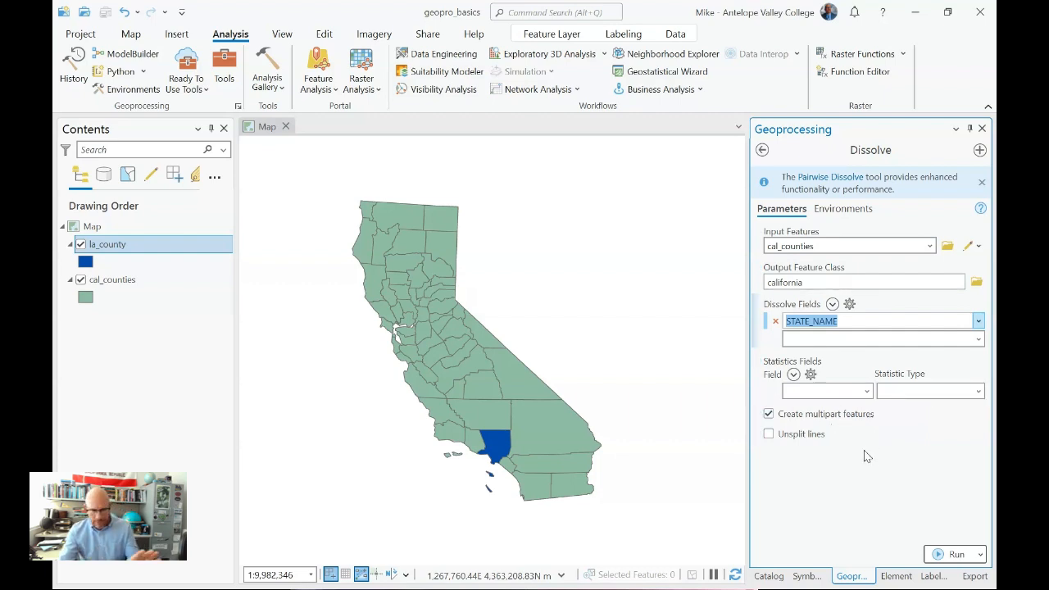
pyautogui.click(955, 554)
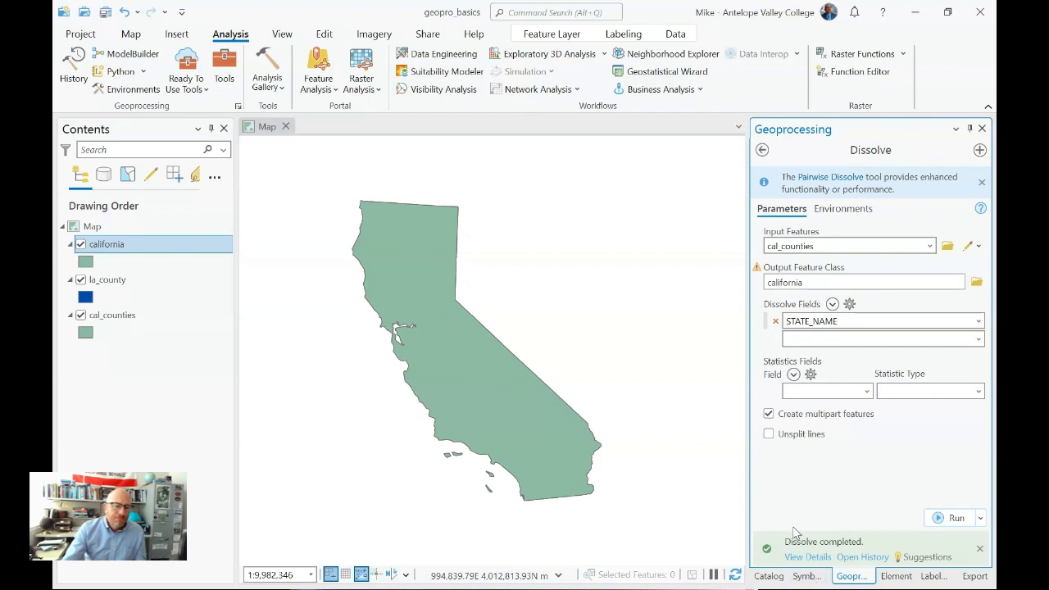
# Review the completed Dissolve run's details, reading through its parameters and messages.
pyautogui.click(789, 555)
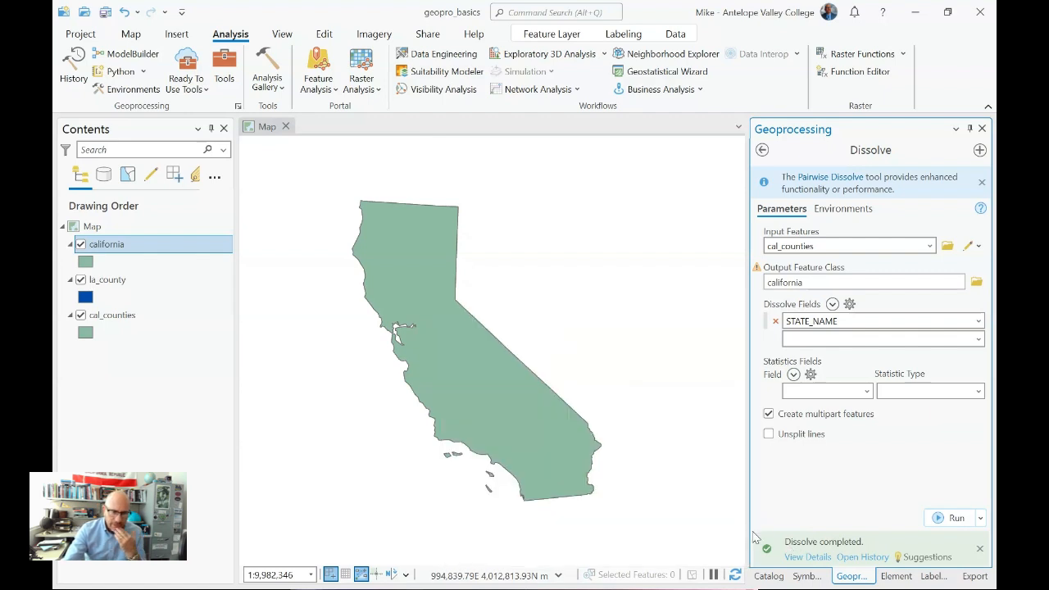
pyautogui.moveTo(805, 551)
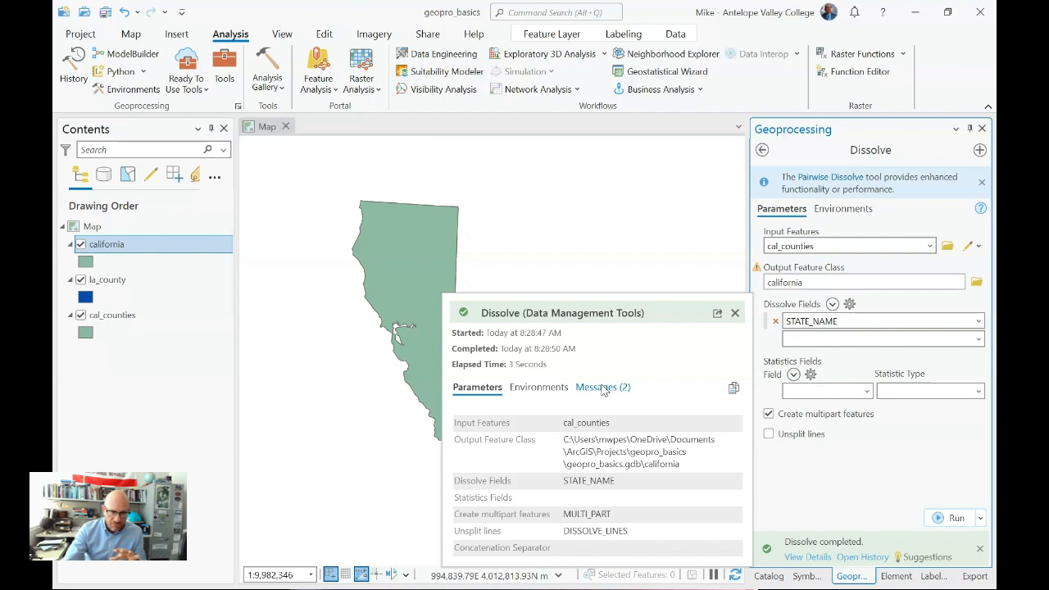
pyautogui.click(606, 388)
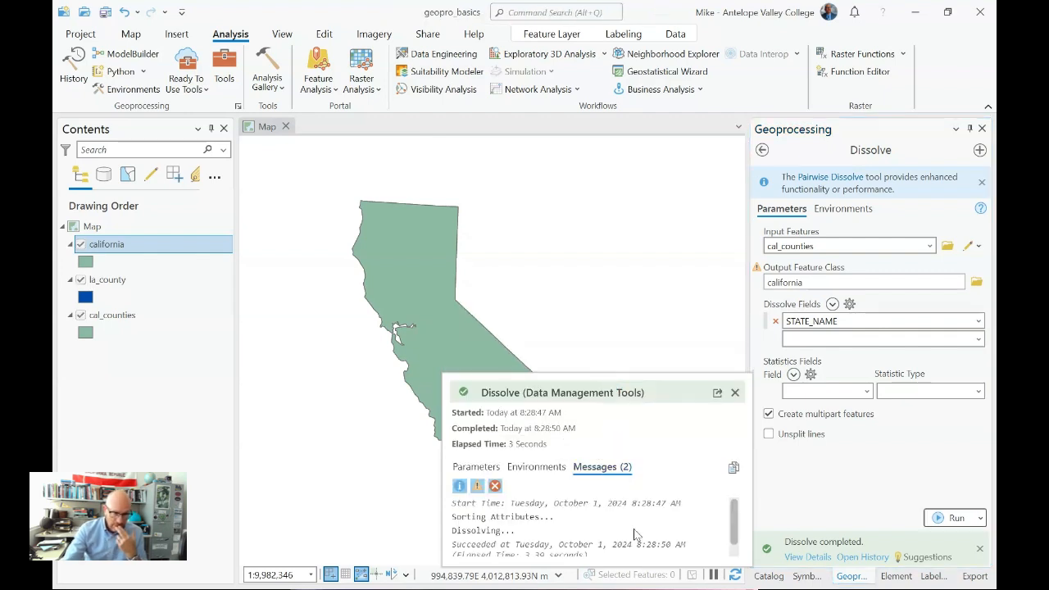
pyautogui.scroll(-1, 637, 532)
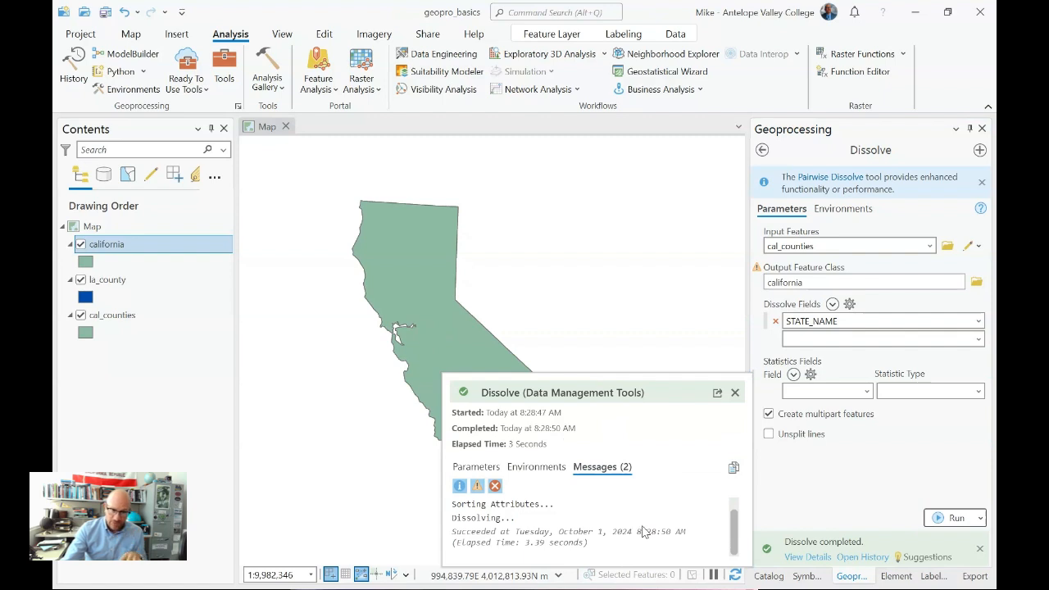
pyautogui.moveTo(870, 561)
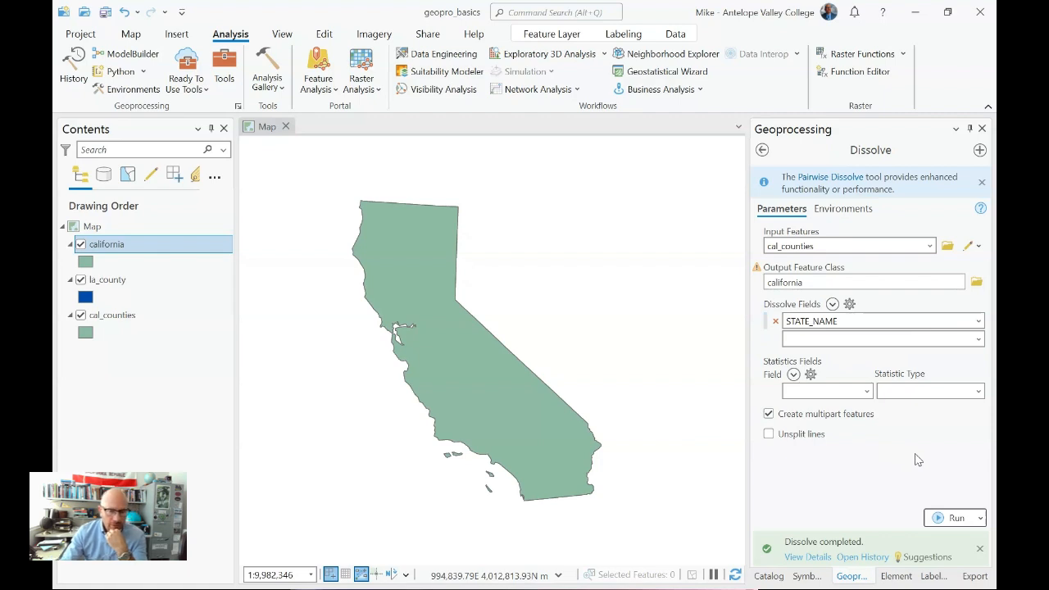
pyautogui.moveTo(861, 526)
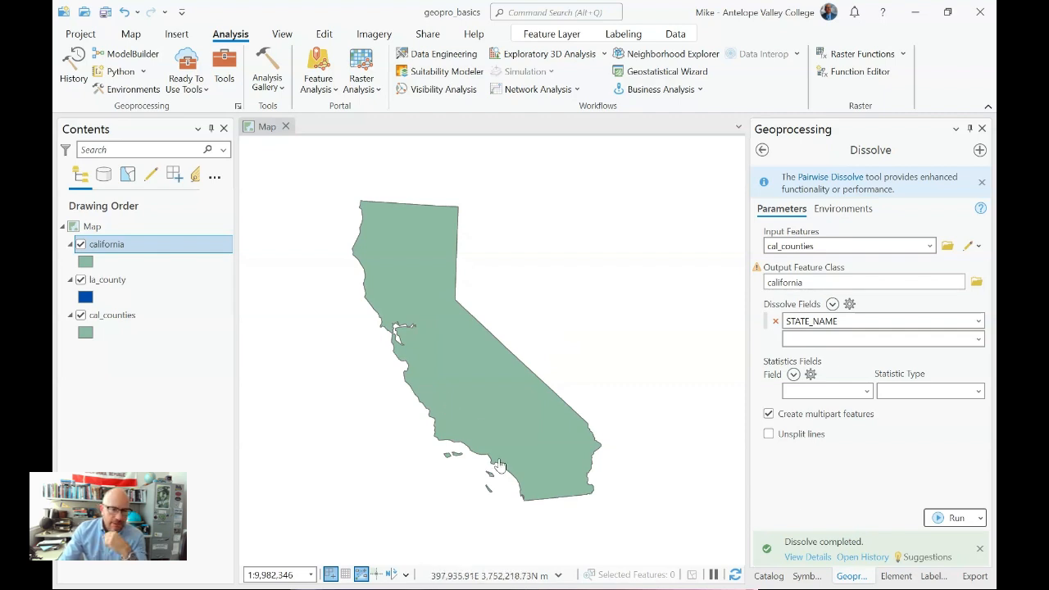
# Inspect the dissolved california feature's attributes in its pop-up, reposition the pop-up window, and close it.
pyautogui.click(479, 391)
pyautogui.click(478, 391)
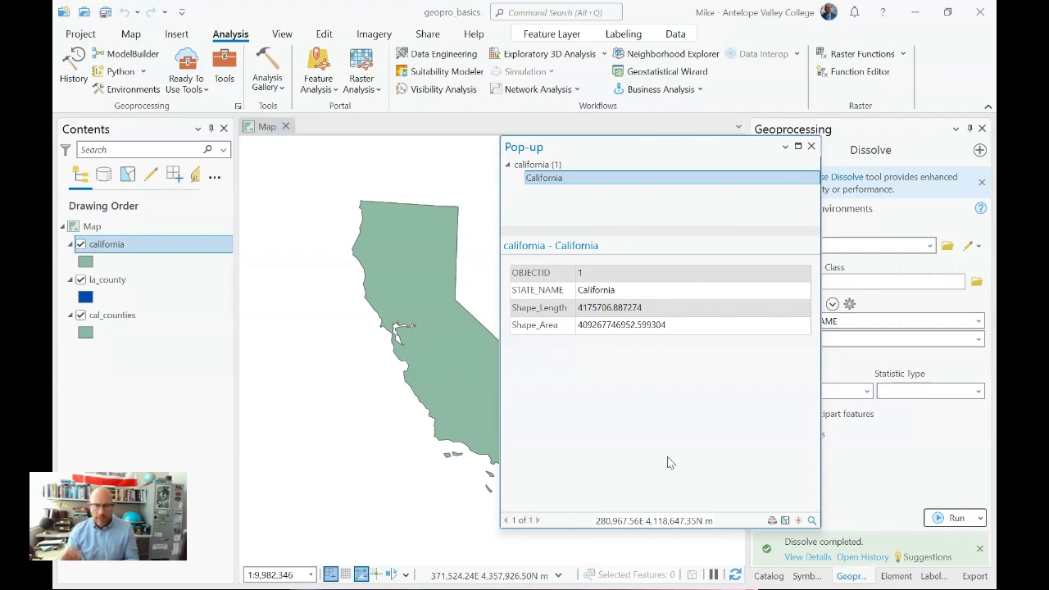
pyautogui.moveTo(618, 144); pyautogui.dragTo(524, 136)
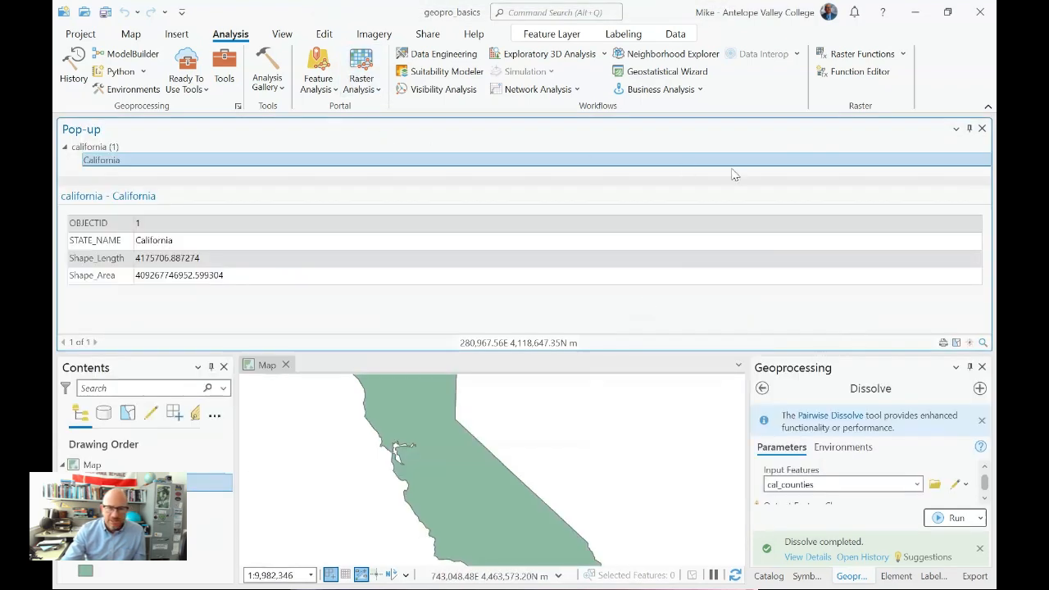
pyautogui.moveTo(849, 147); pyautogui.dragTo(643, 290)
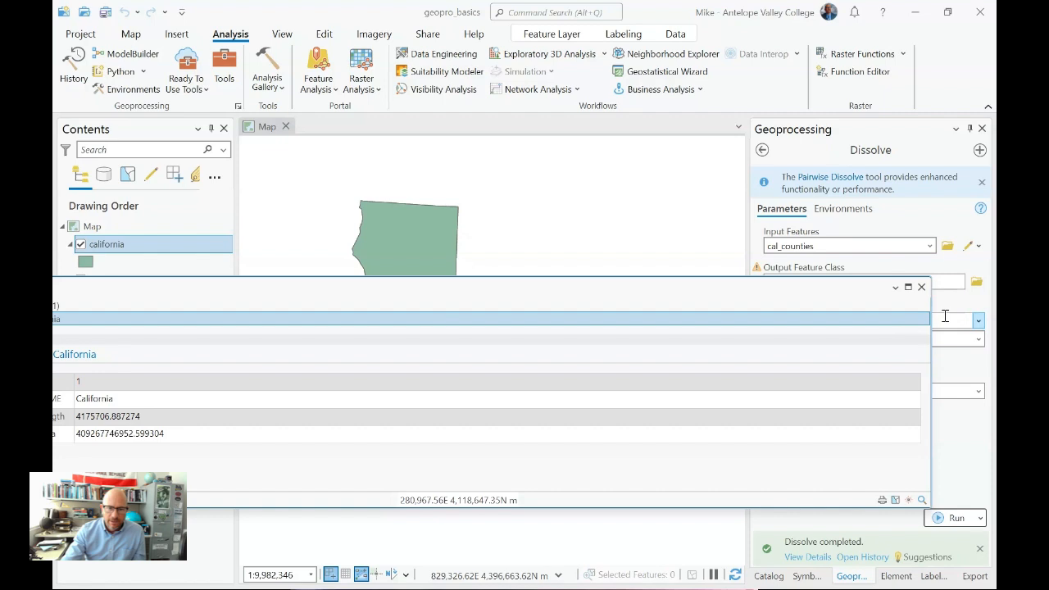
pyautogui.click(920, 287)
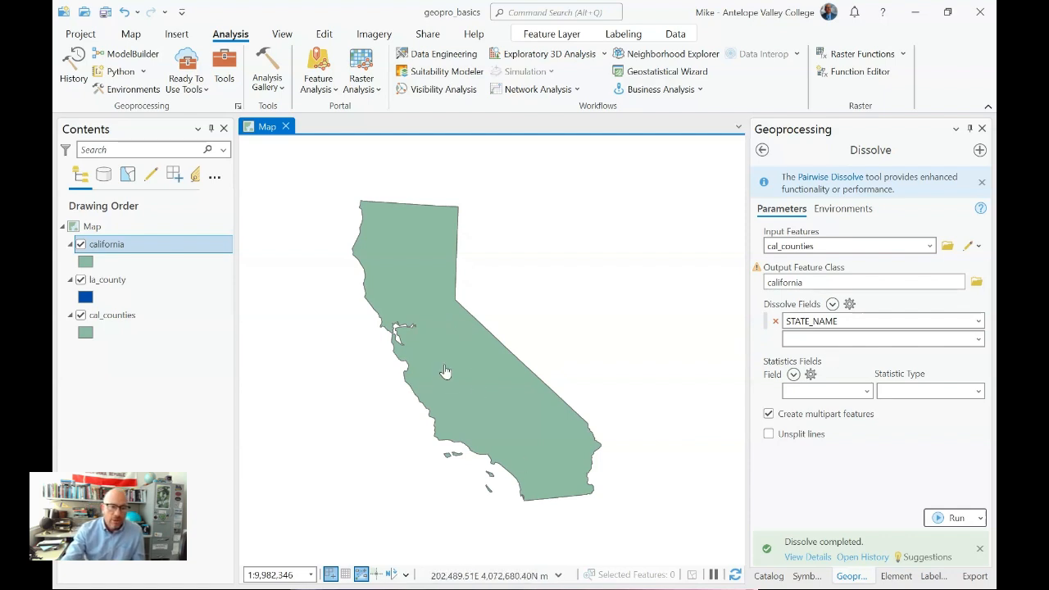
# Reopen the california feature's pop-up, narrow and move its window to examine the attributes beside the map, and close it.
pyautogui.click(450, 371)
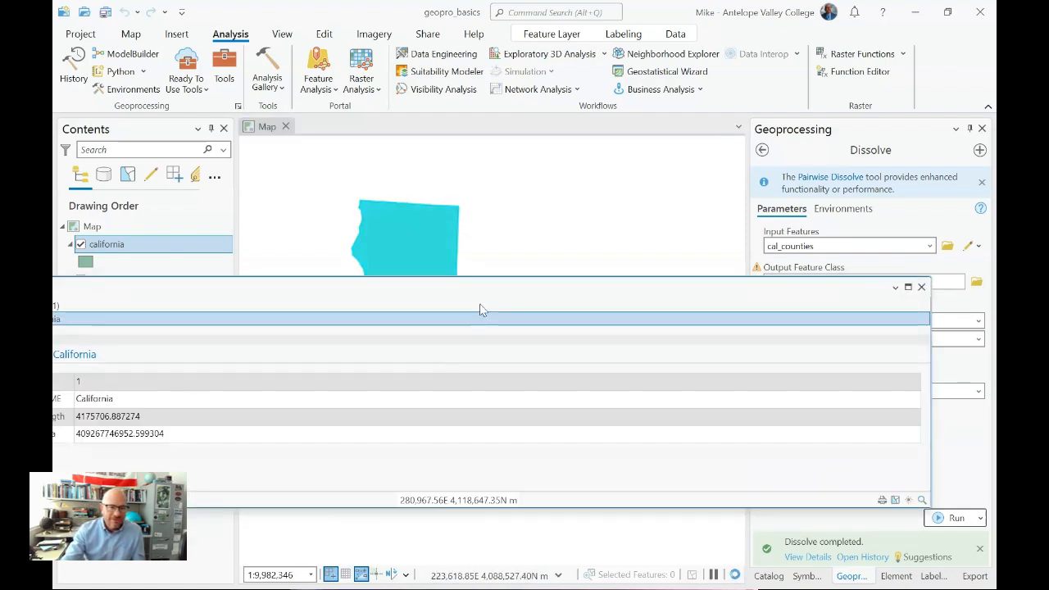
pyautogui.moveTo(932, 386); pyautogui.dragTo(379, 386)
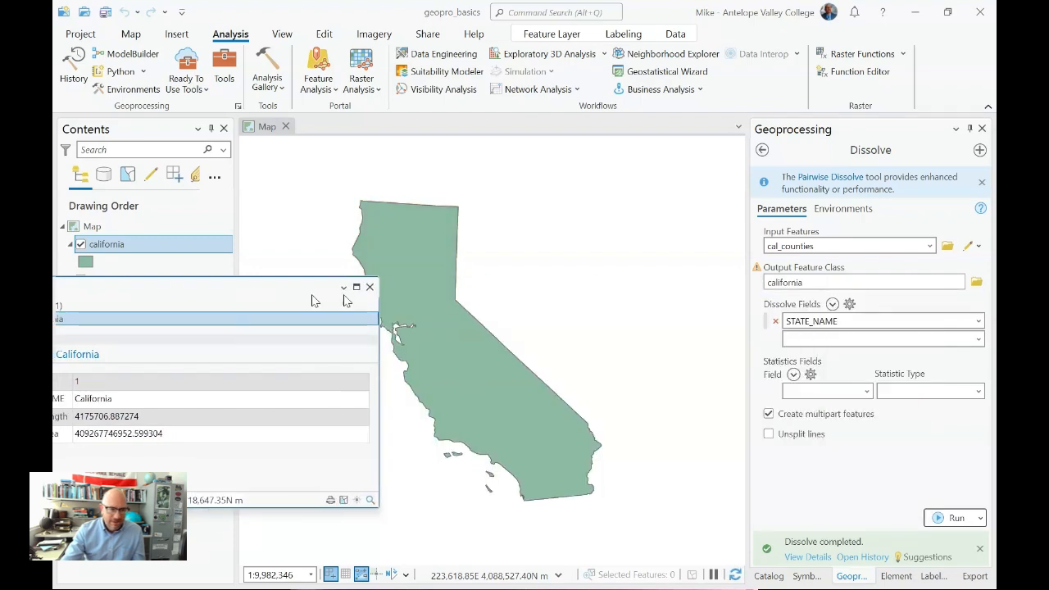
pyautogui.moveTo(312, 300); pyautogui.dragTo(745, 248)
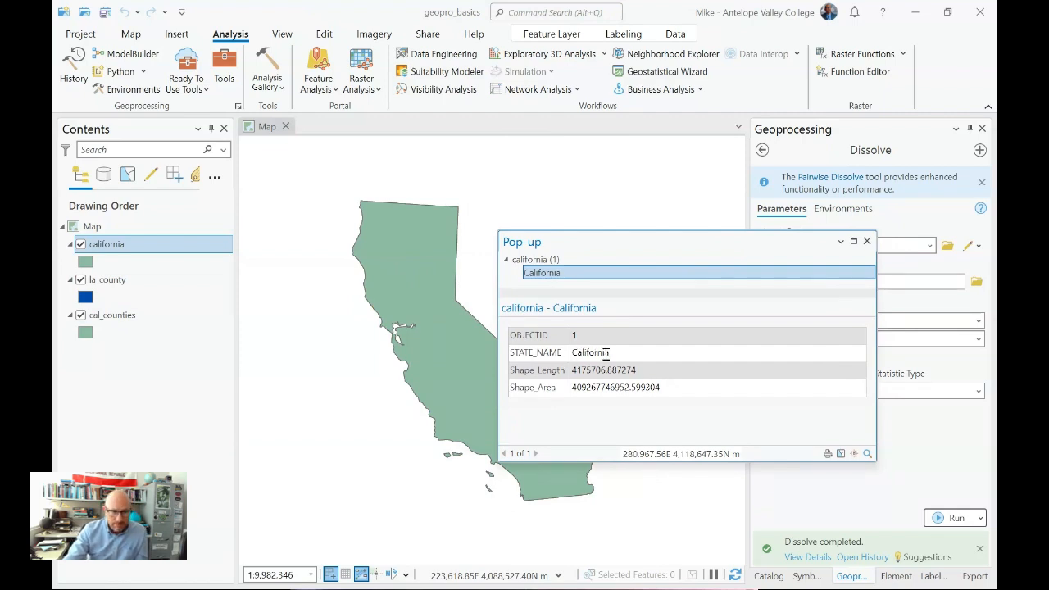
pyautogui.click(451, 354)
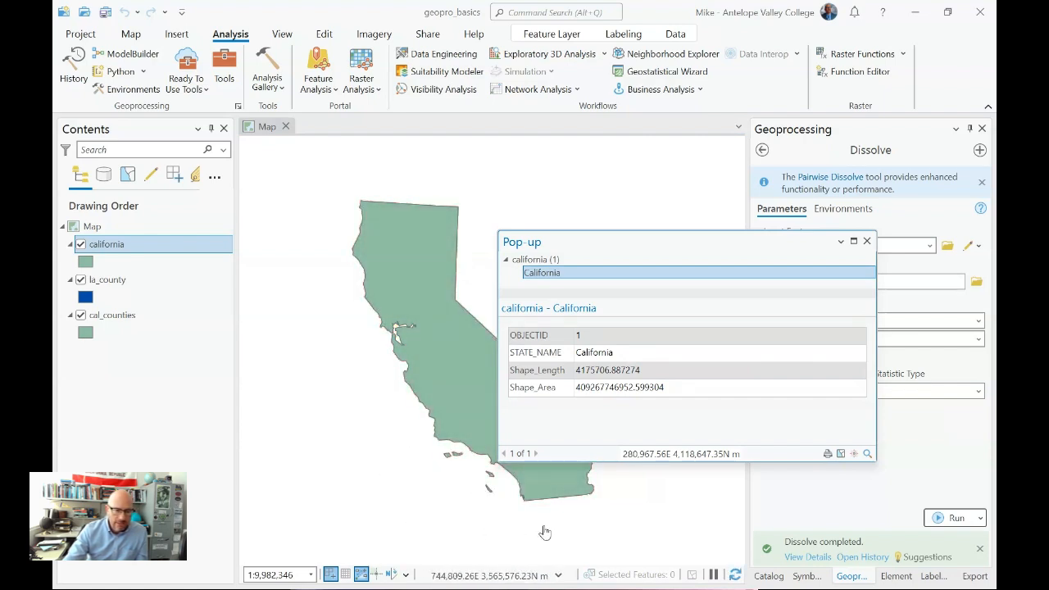
pyautogui.click(455, 388)
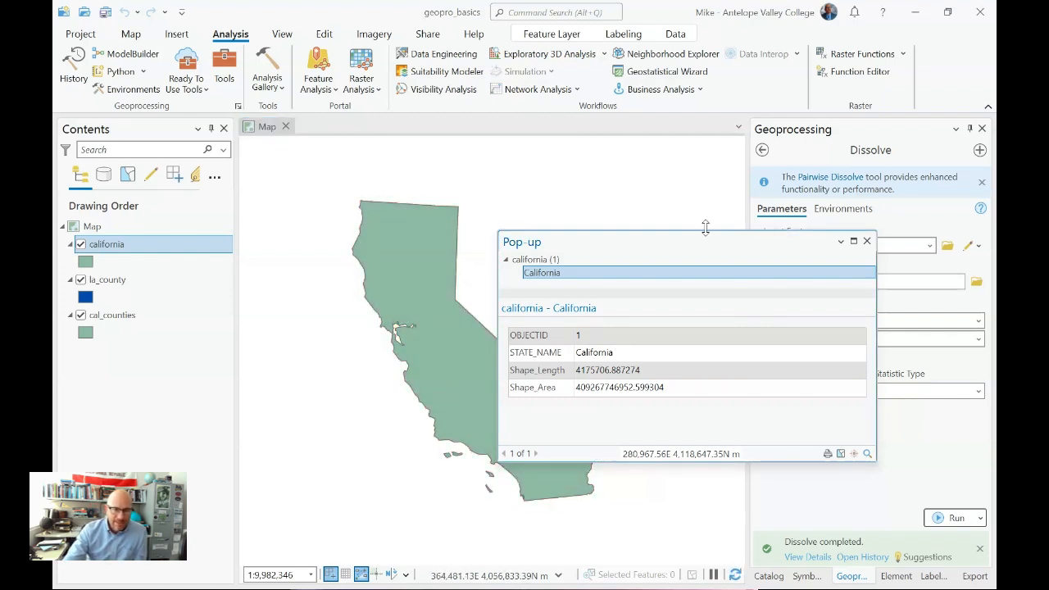
pyautogui.moveTo(711, 245); pyautogui.dragTo(559, 143)
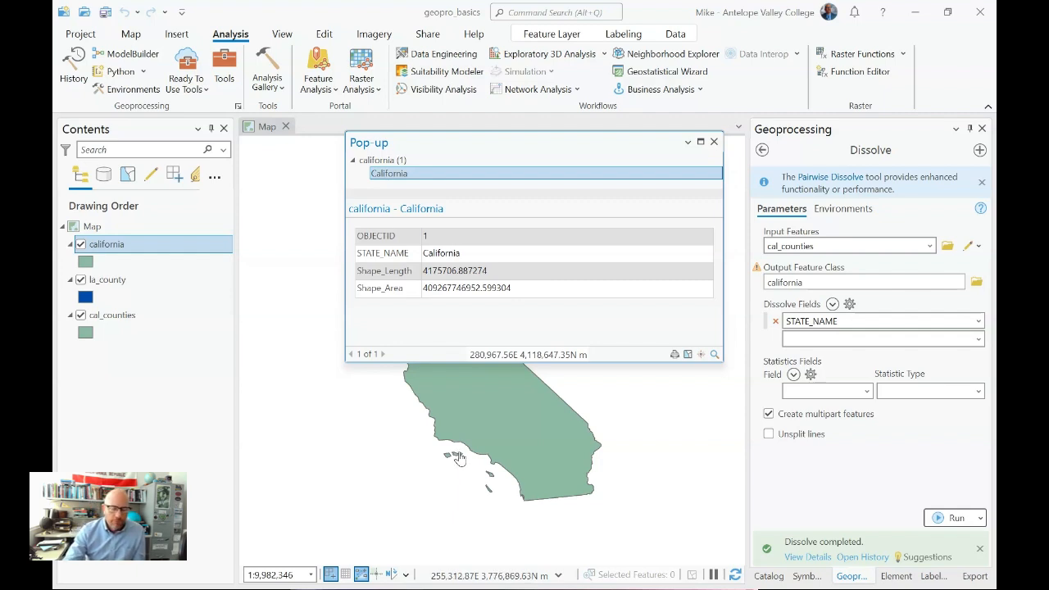
pyautogui.click(714, 142)
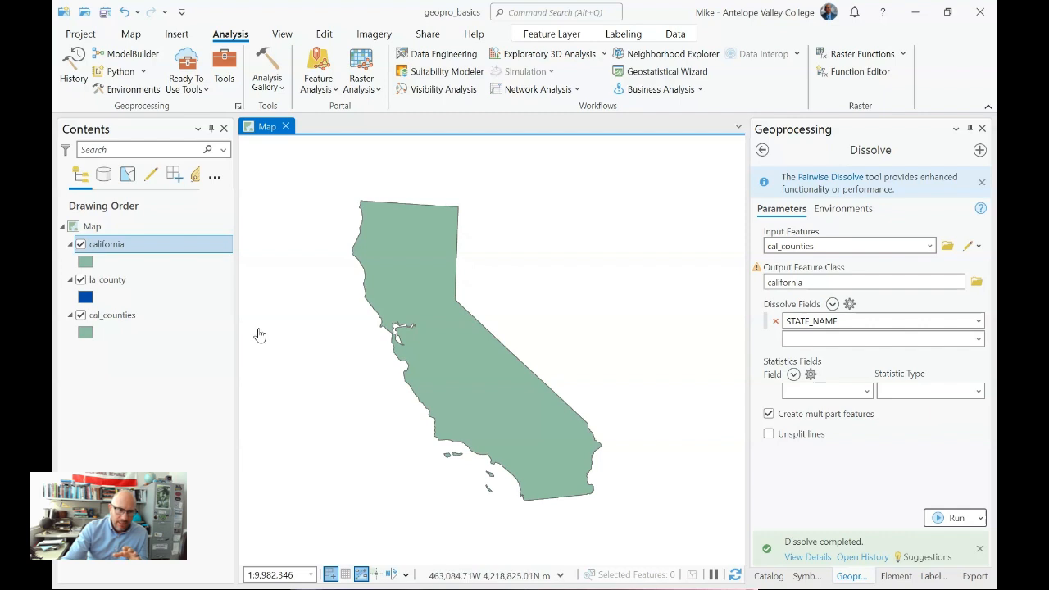
# Save the geopro_basics project.
pyautogui.click(105, 13)
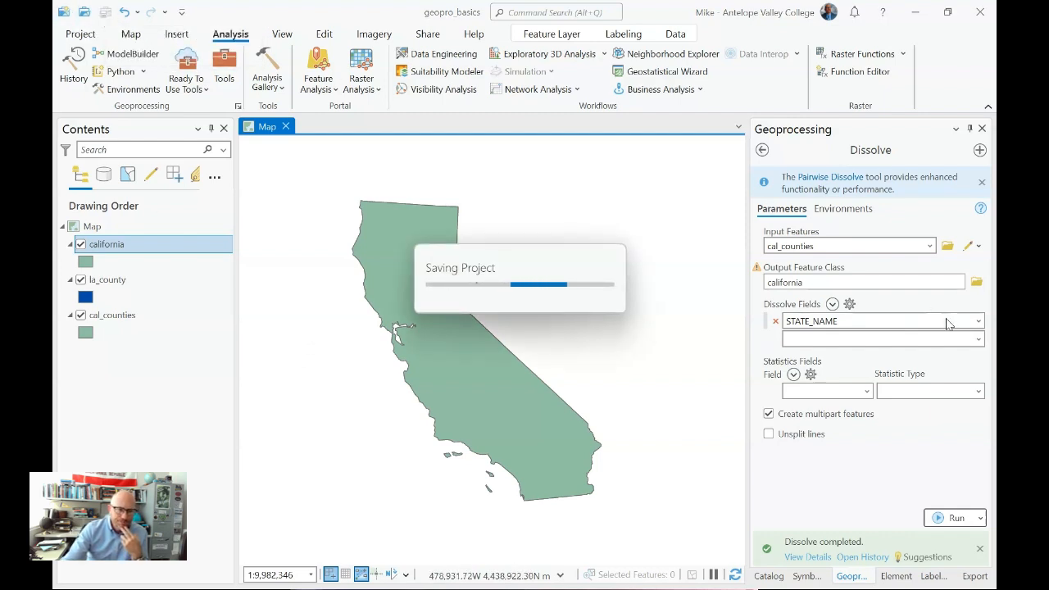